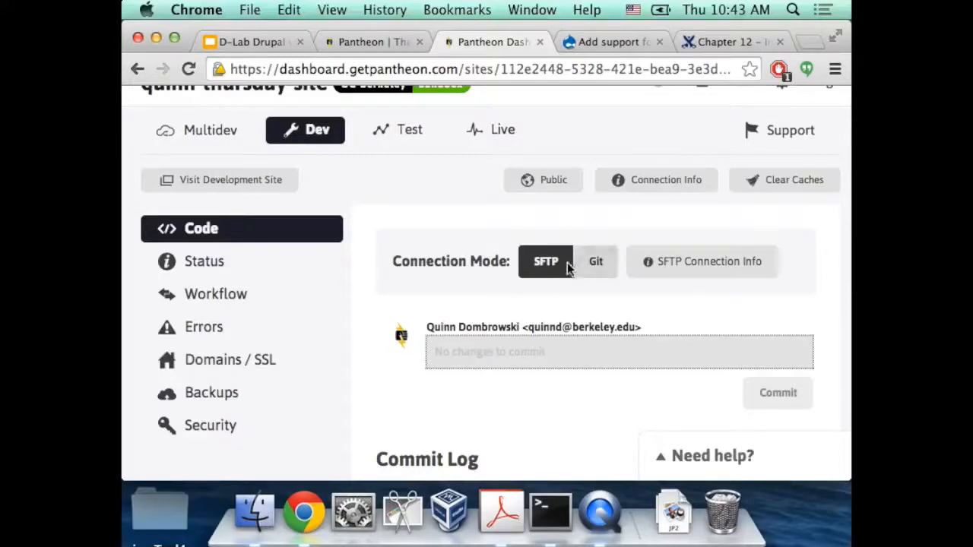
Open the Pantheon development site in a new tab to reach Drupal's install page
scroll(382, 272, "down", 1)
scroll(381, 273, "up", 1)
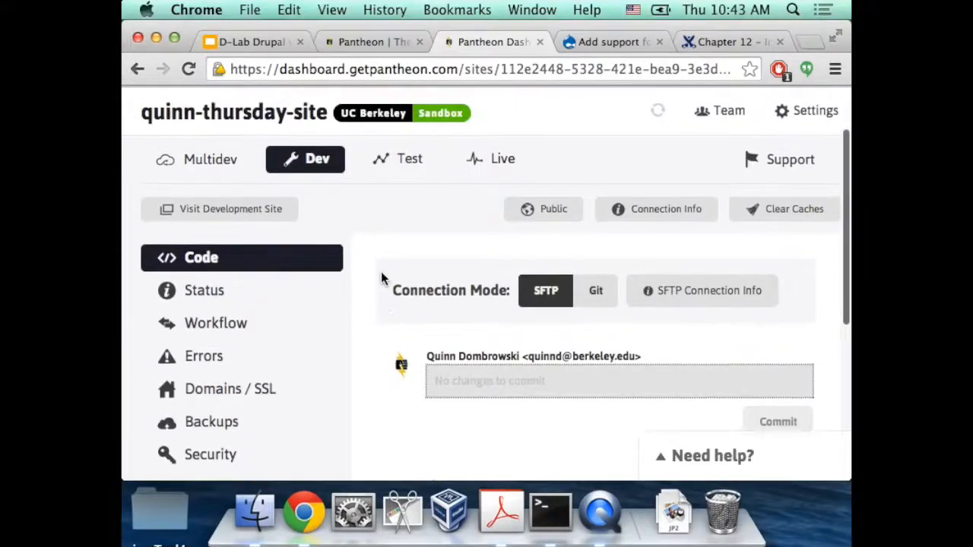
scroll(381, 273, "up", 1)
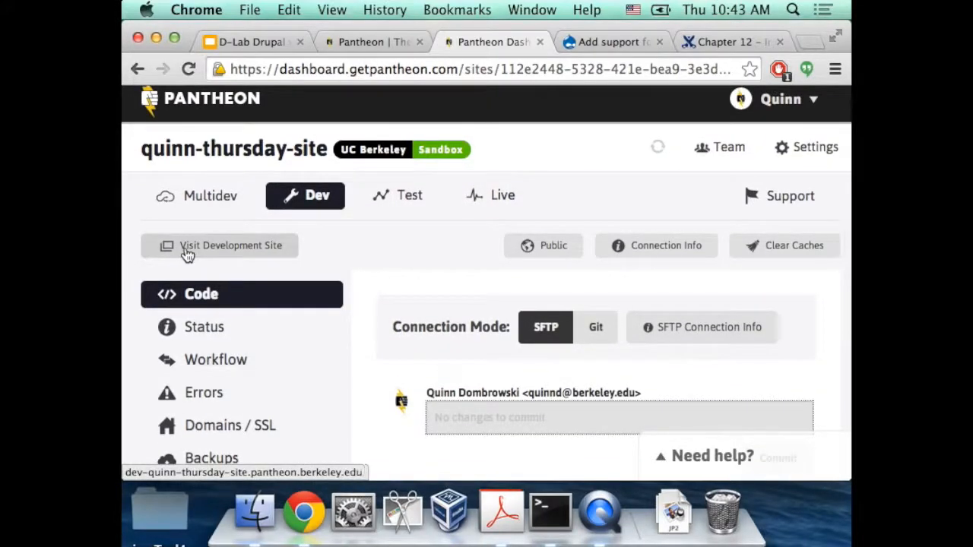
left_click(188, 253)
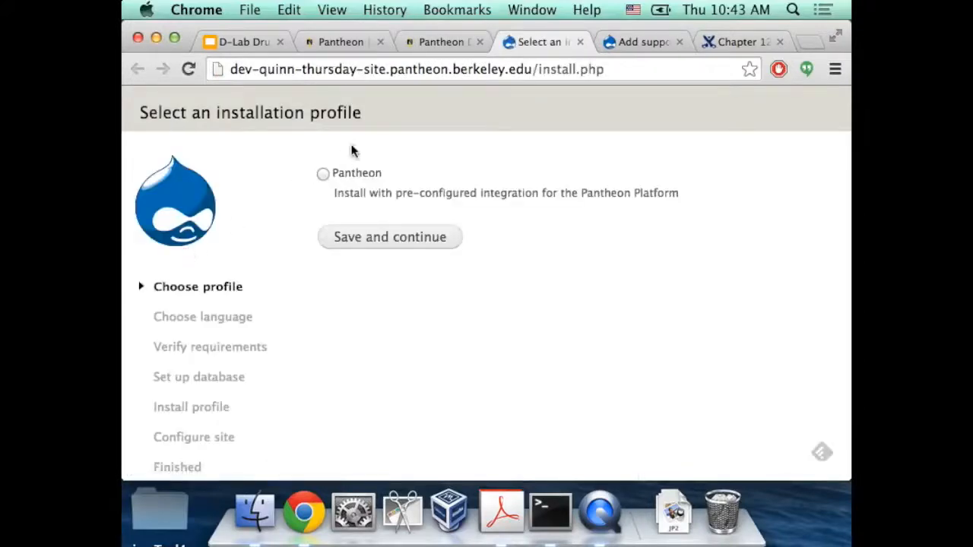
Choose the Pantheon installation profile and keep English (built-in) as the installation language
left_click(322, 173)
left_click(398, 246)
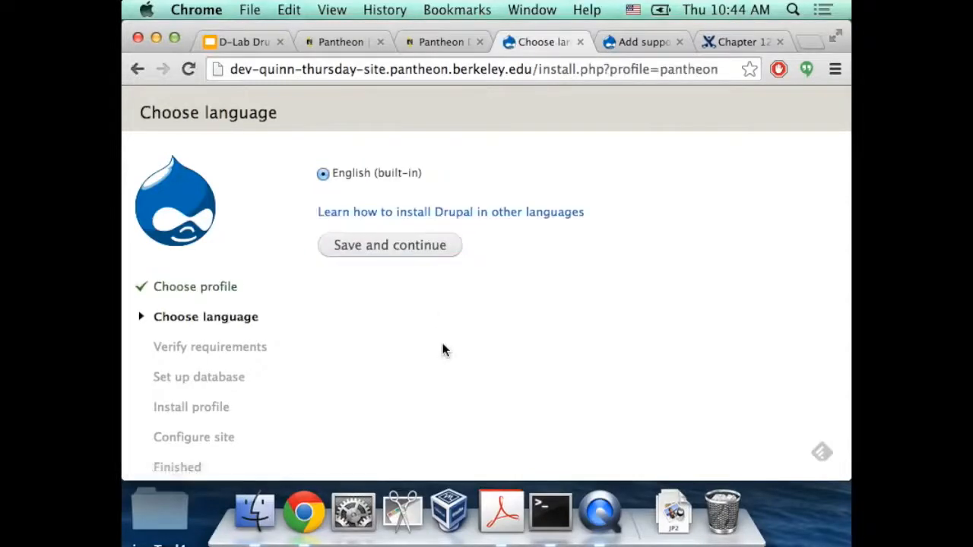
left_click(383, 249)
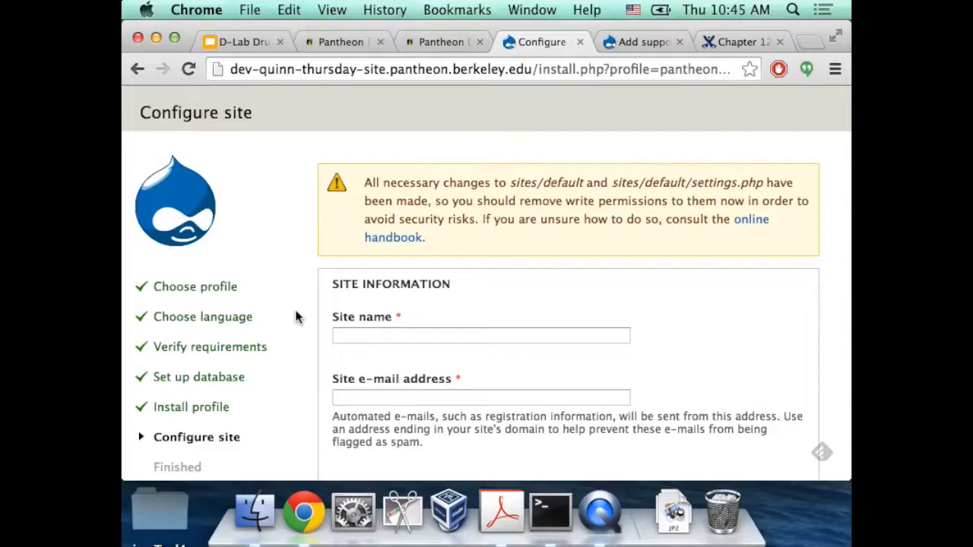
Fill the site name from the saved suggestion, replacing 'Wednesday' with 'Thursday'
scroll(296, 317, "down", 3)
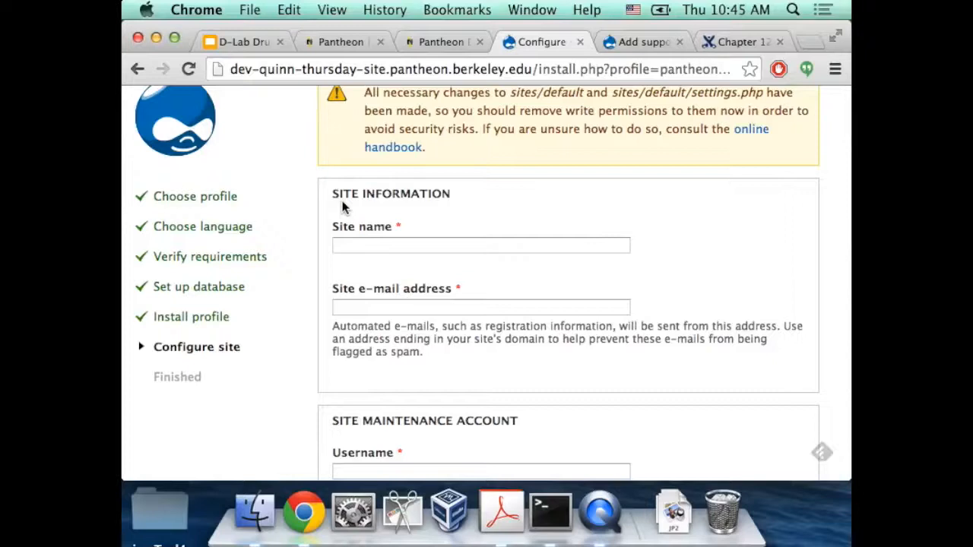
left_click(403, 244)
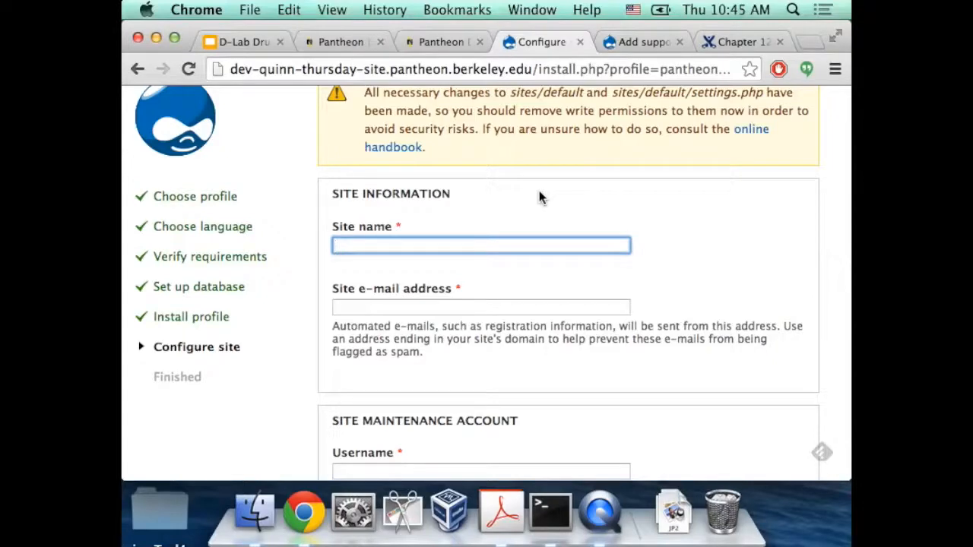
type("Quinn")
key("Down")
key("Down")
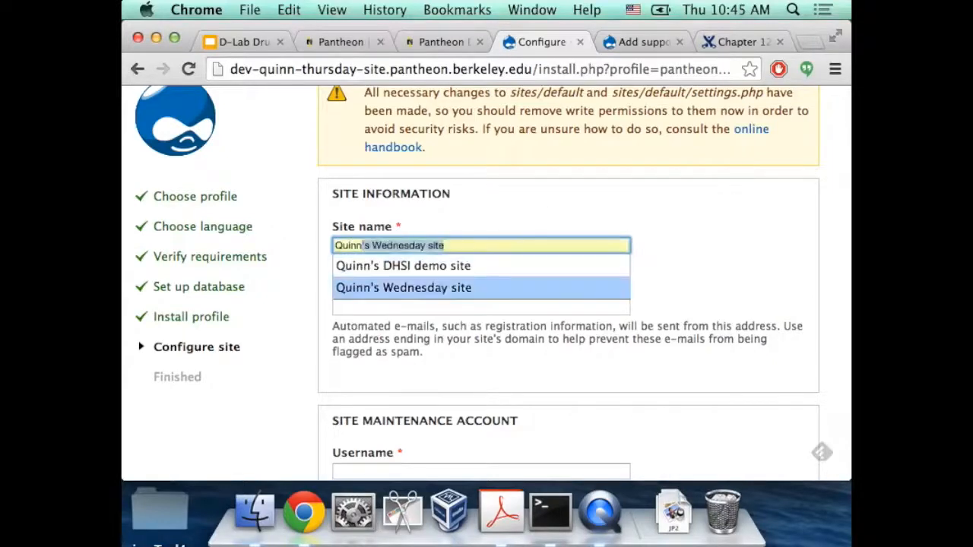
key("Tab")
left_click_drag(372, 245, 426, 245)
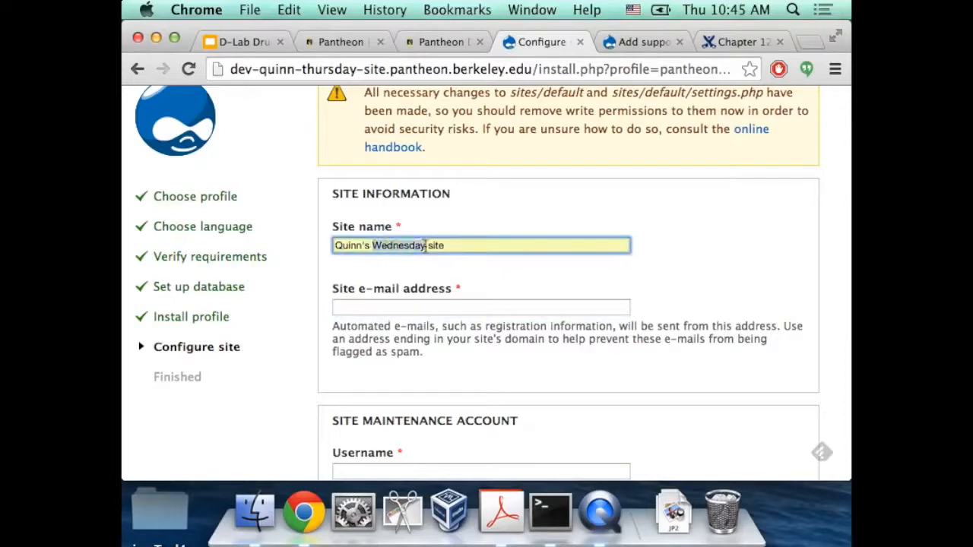
type("Thursday")
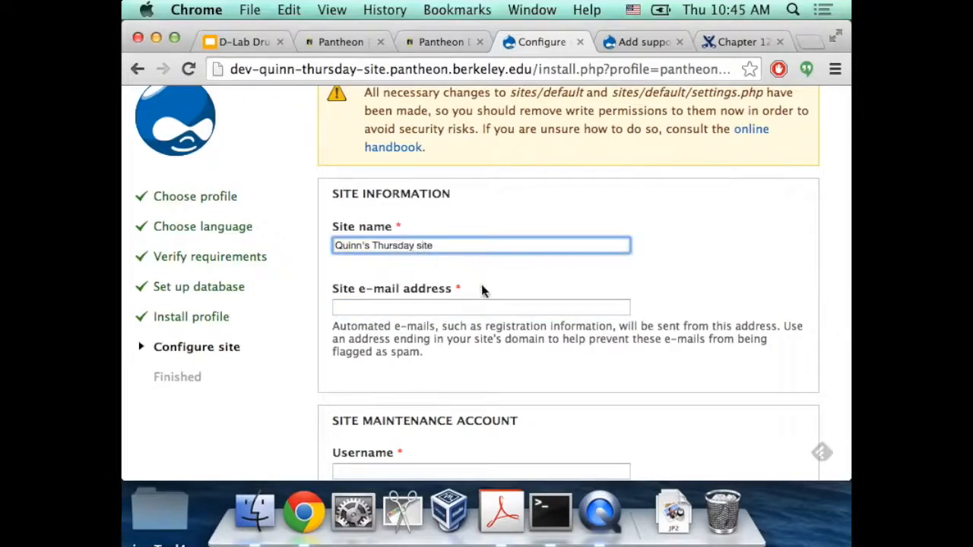
left_click(482, 306)
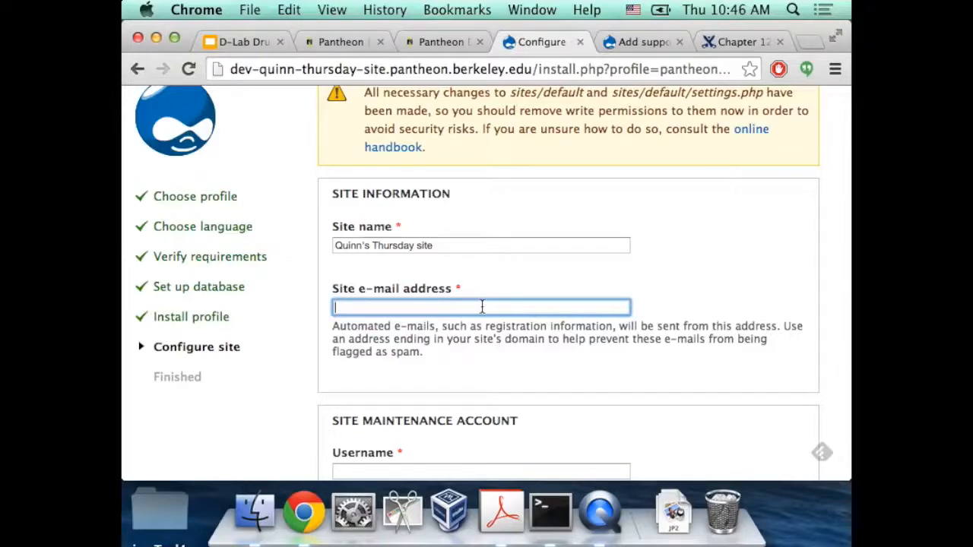
Fill in the site e-mail address from the saved autofill suggestion
type("quin")
key("Down")
key("Tab")
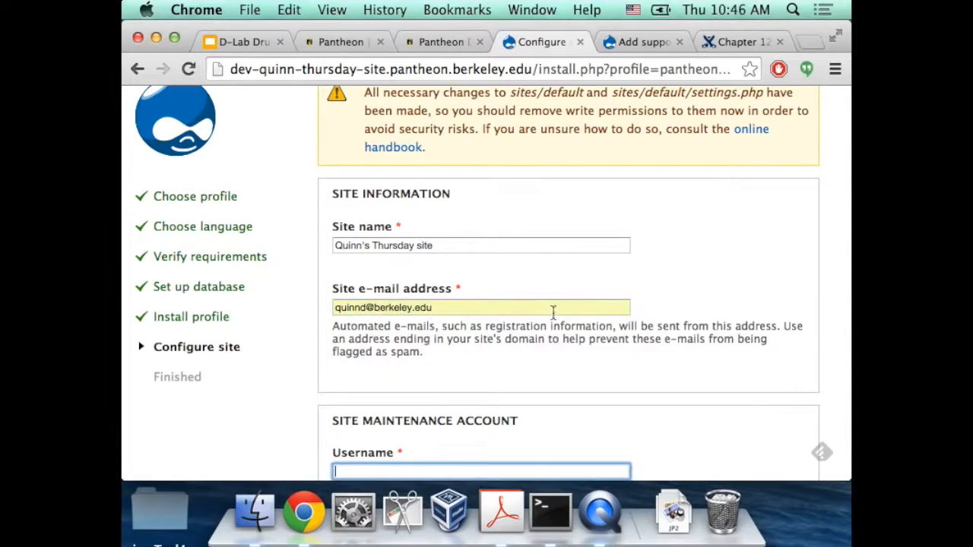
scroll(507, 304, "down", 3)
scroll(365, 205, "down", 2)
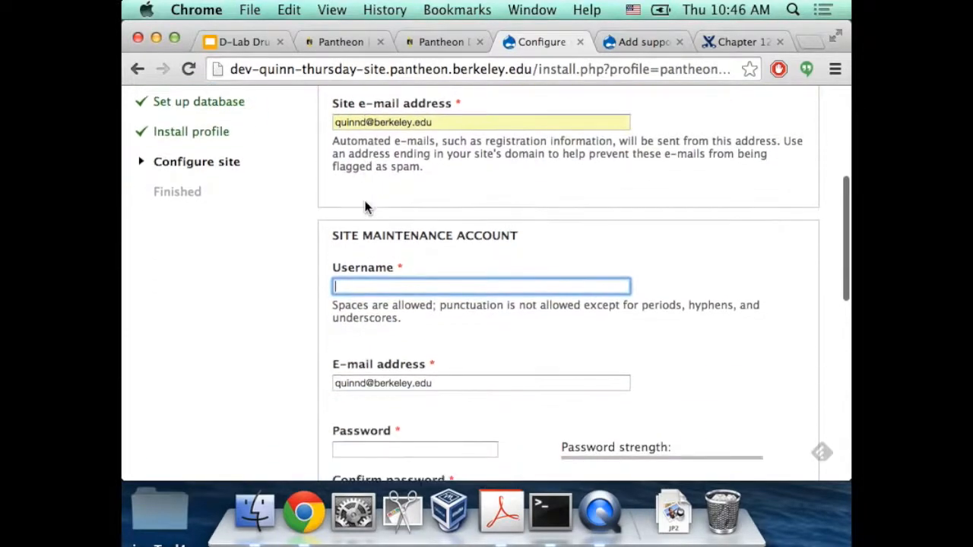
scroll(365, 205, "down", 2)
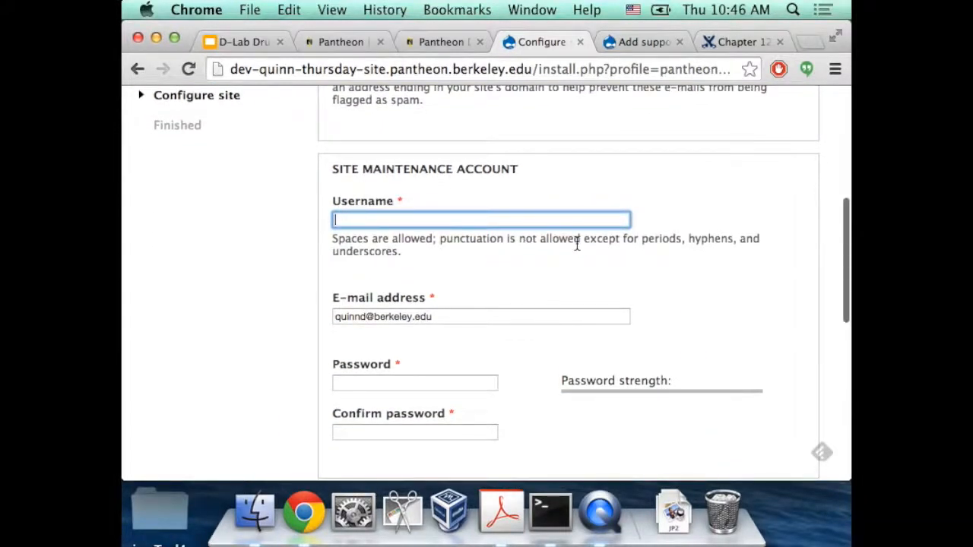
scroll(576, 243, "down", 2)
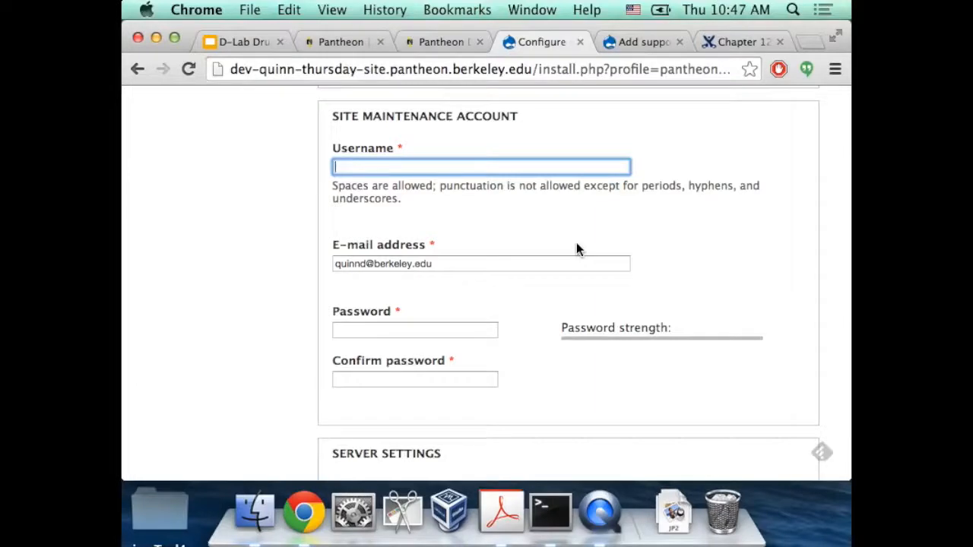
Set the maintenance account username to admin and enter a matching password twice
type("admin")
key("Tab")
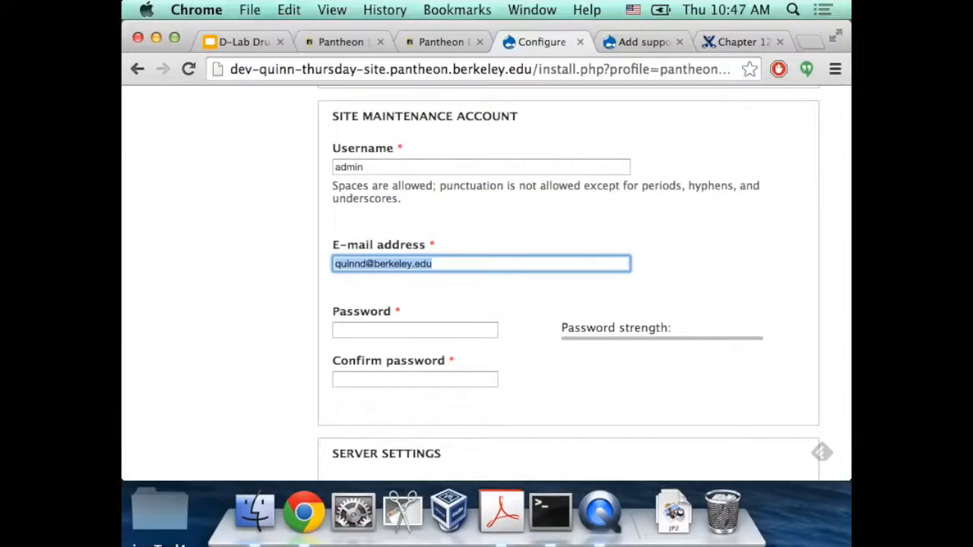
key("Tab")
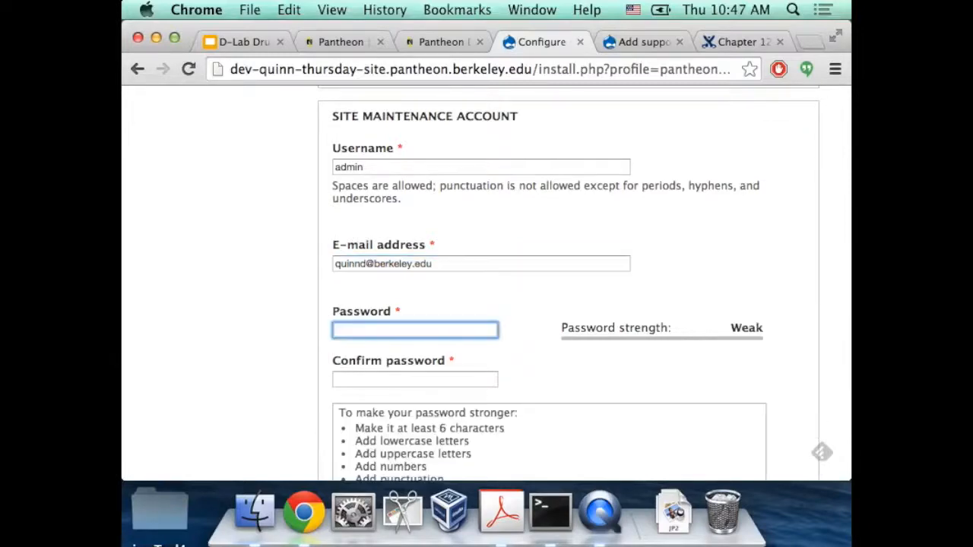
scroll(461, 246, "down", 1)
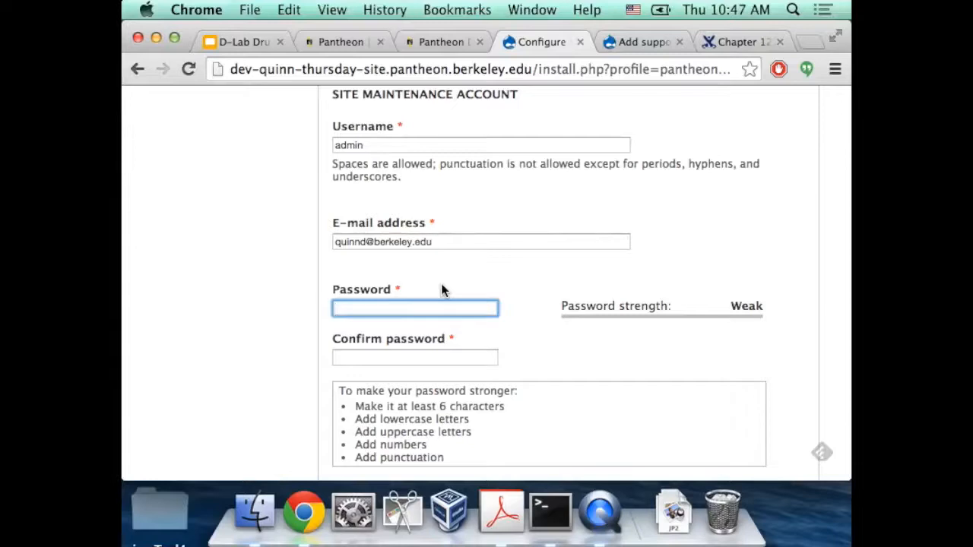
type("••••••")
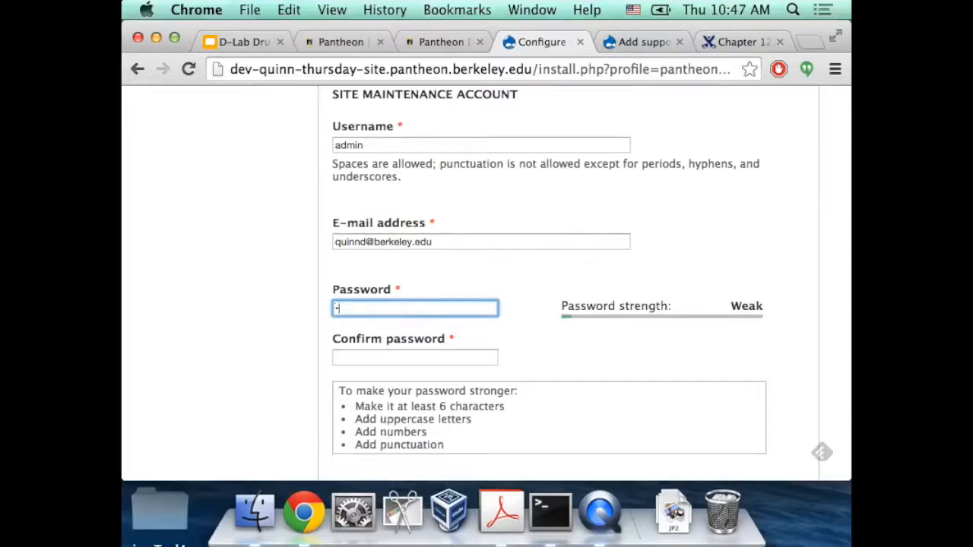
key("Tab")
type("••••••")
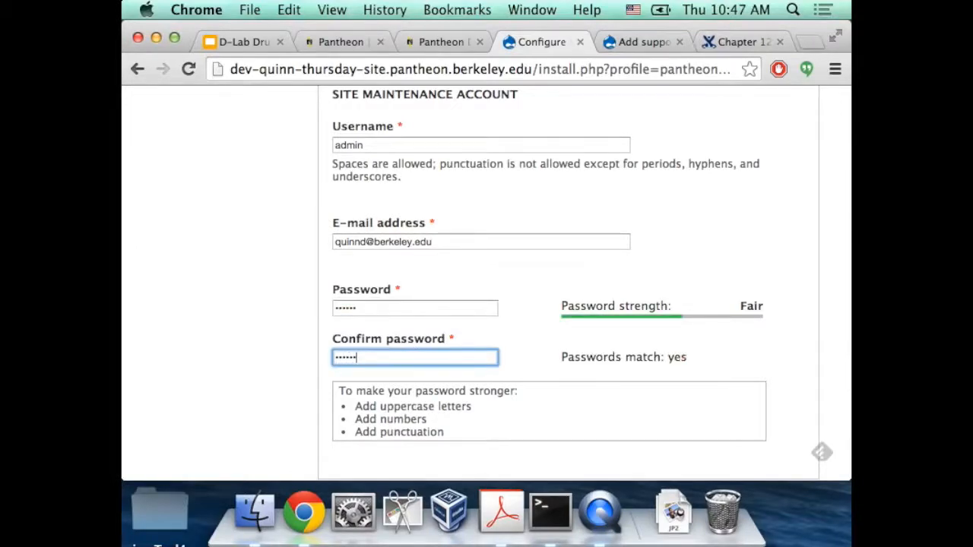
scroll(662, 238, "down", 4)
scroll(443, 279, "up", 5)
scroll(443, 280, "down", 5)
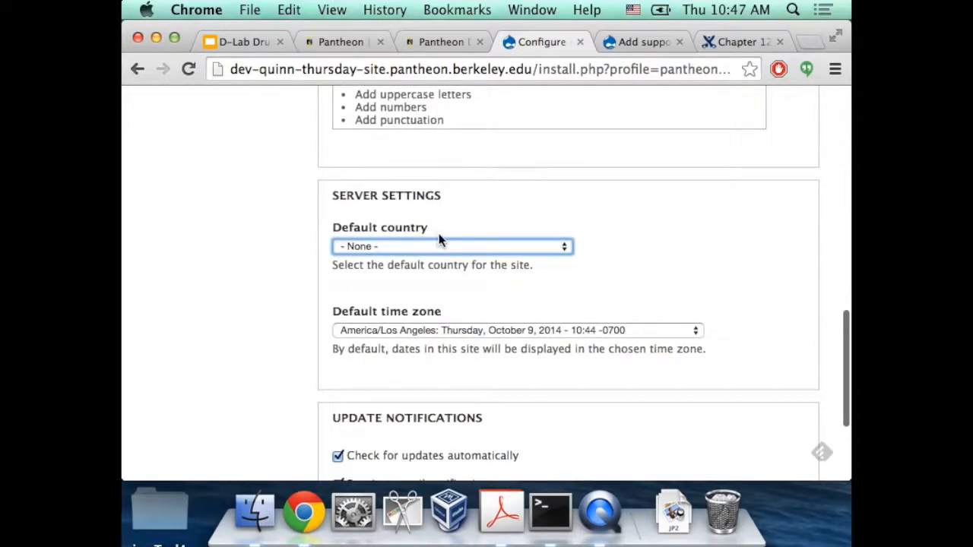
Set the site's default country to United States
scroll(439, 235, "down", 1)
left_click(411, 202)
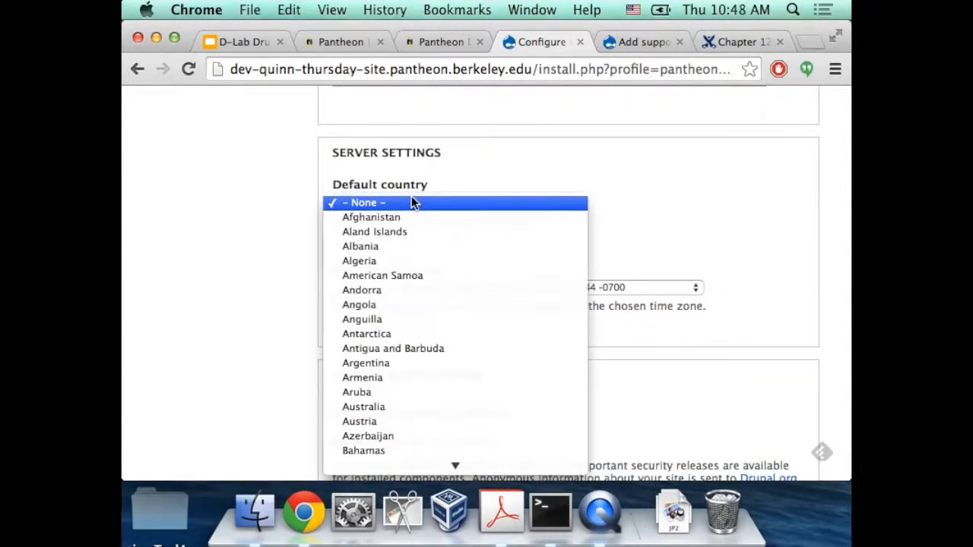
scroll(455, 243, "down", 6)
scroll(461, 445, "down", 15)
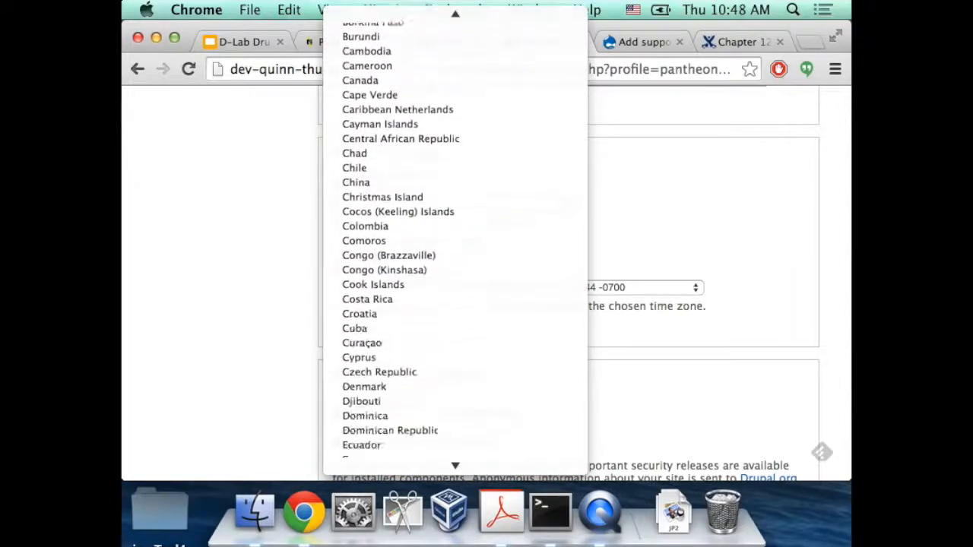
scroll(465, 524, "down", 20)
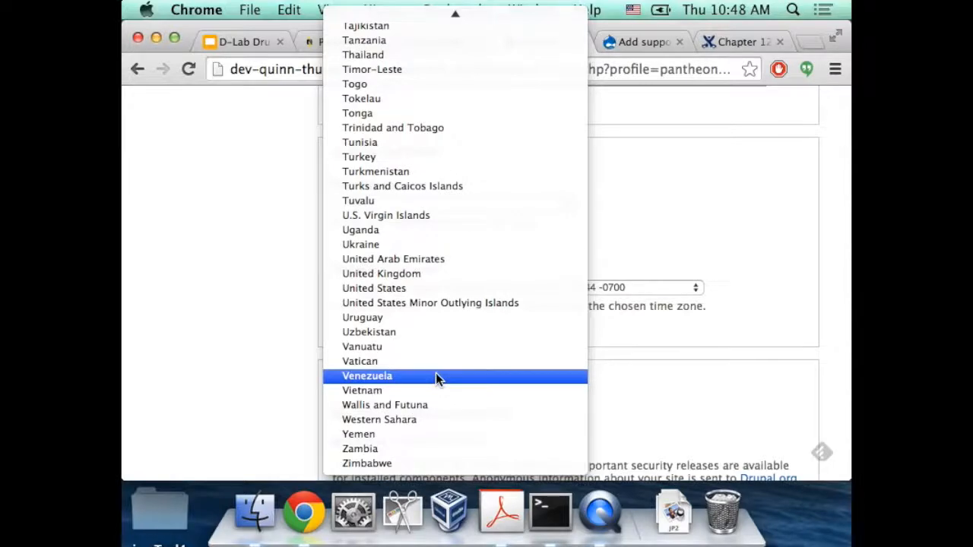
left_click(427, 290)
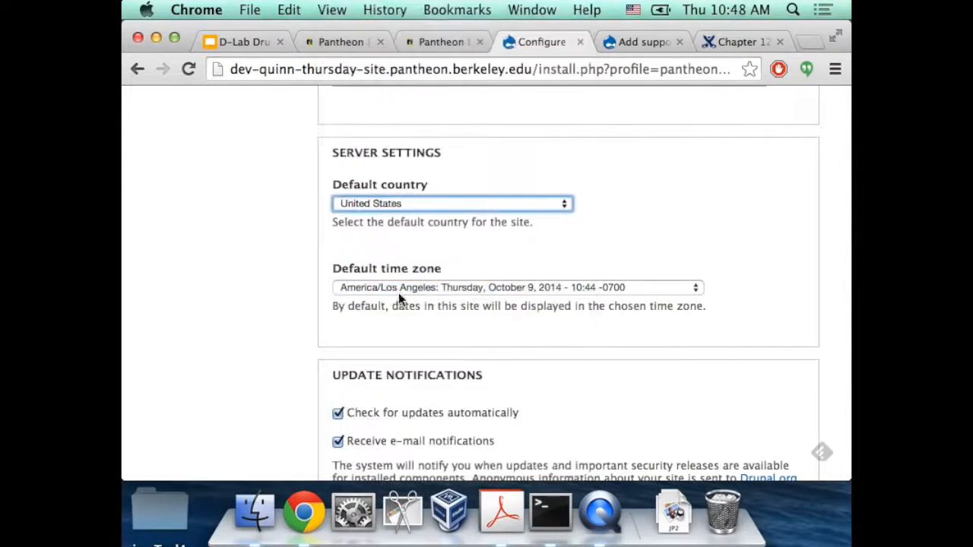
Turn off 'Receive e-mail notifications' about updates
scroll(385, 220, "down", 2)
scroll(384, 226, "down", 3)
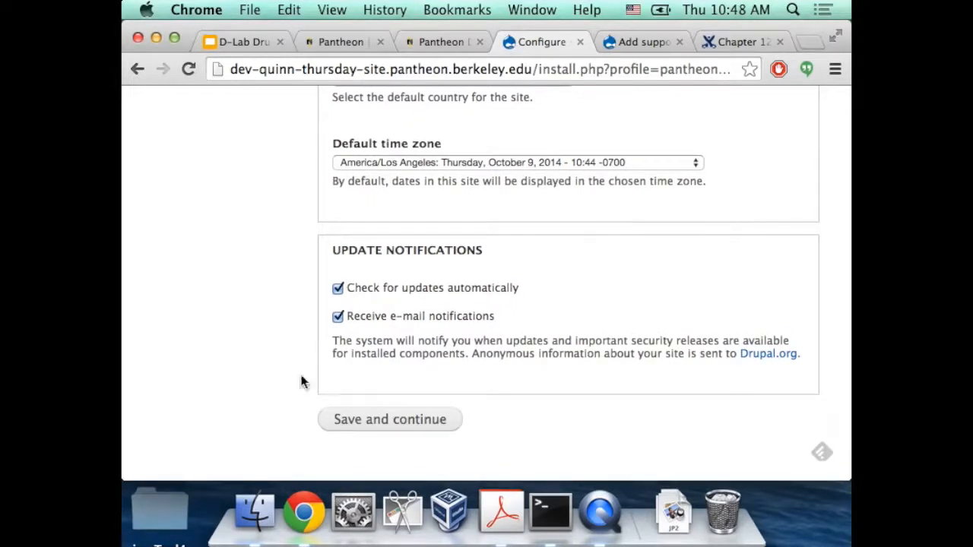
left_click(337, 318)
Save the site configuration and let Drupal finish installing with Pantheon defaults
left_click(401, 418)
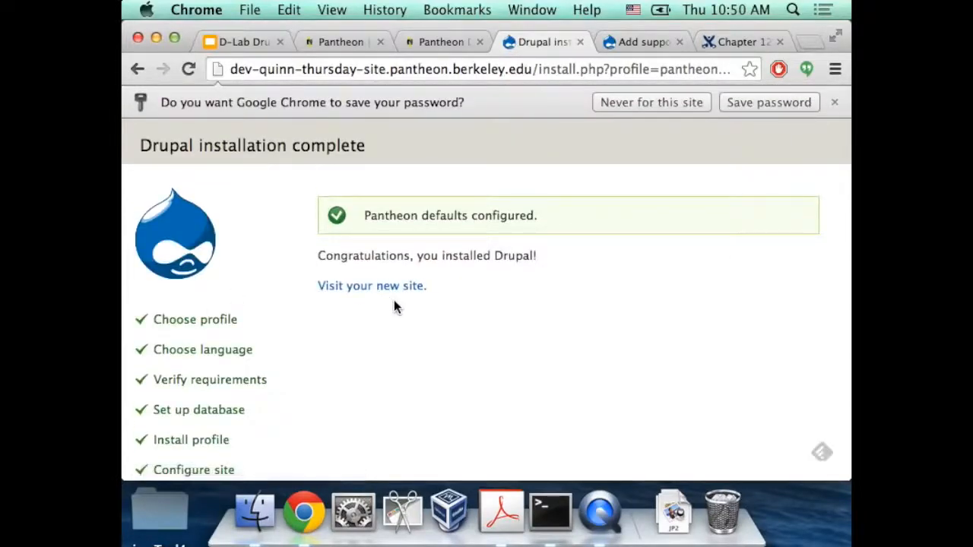
scroll(394, 299, "down", 1)
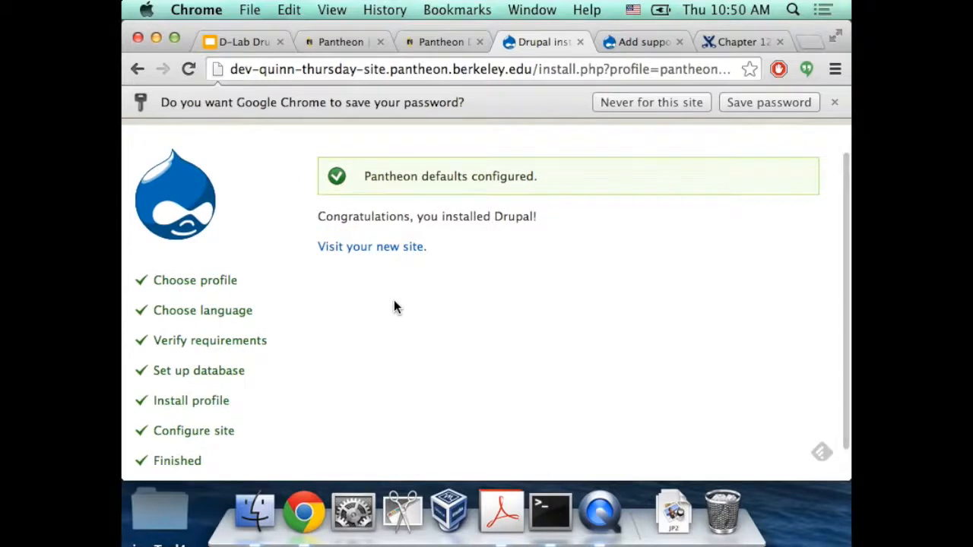
Visit the newly installed site and look over its Thursday site welcome page
left_click(395, 252)
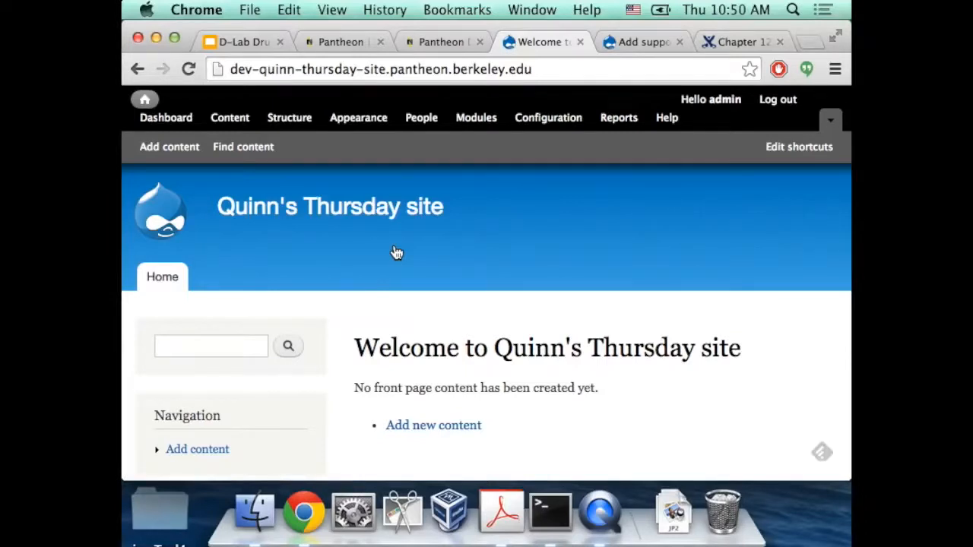
scroll(396, 252, "down", 4)
scroll(396, 252, "up", 4)
scroll(395, 253, "down", 1)
scroll(396, 252, "up", 1)
Present the workshop deck full screen from slide 16, 'Example sites...', advancing to slide 17
left_click(244, 41)
scroll(248, 296, "down", 4)
scroll(247, 297, "up", 1)
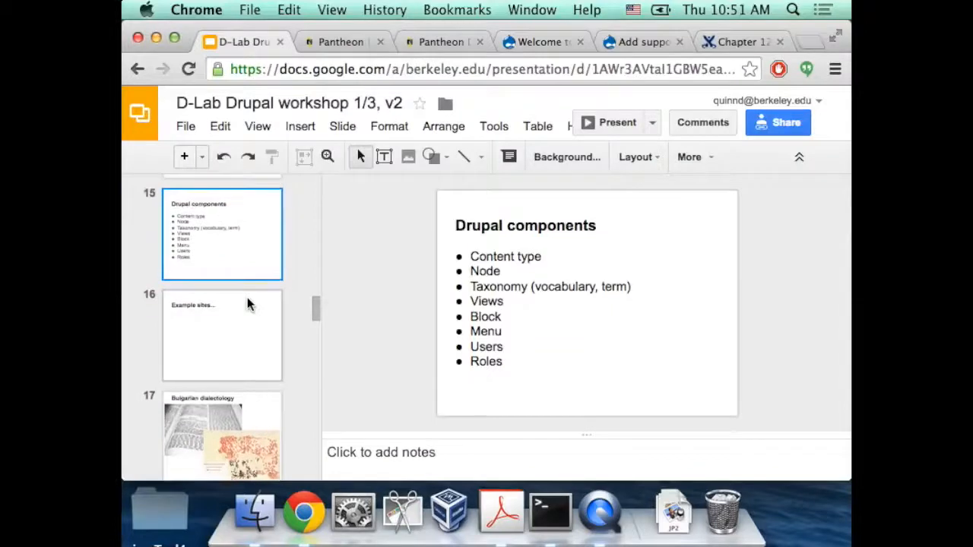
left_click(230, 339)
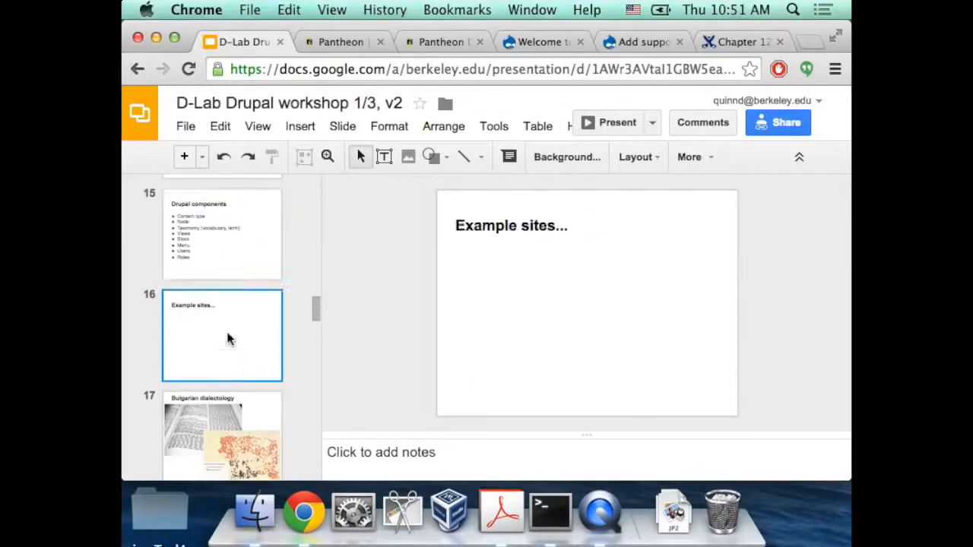
left_click(591, 115)
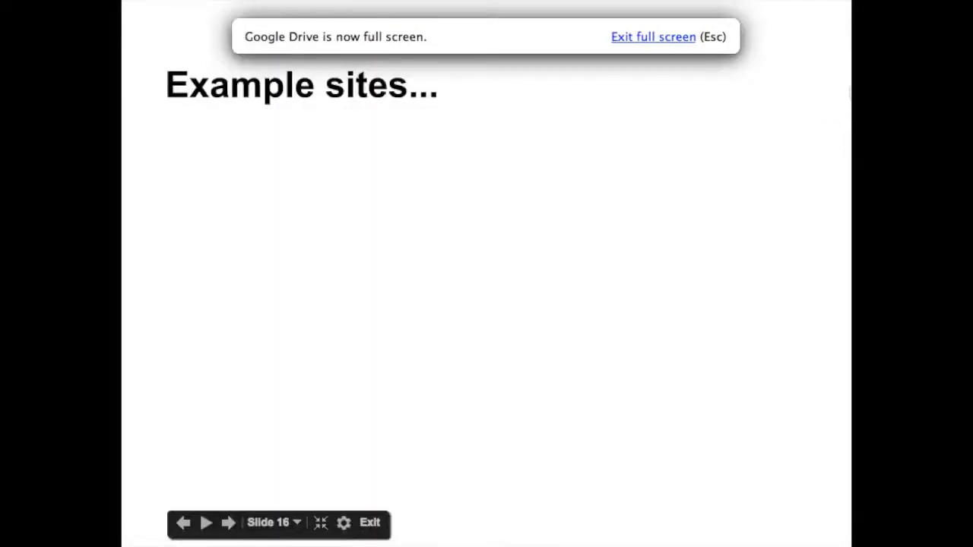
key("Right")
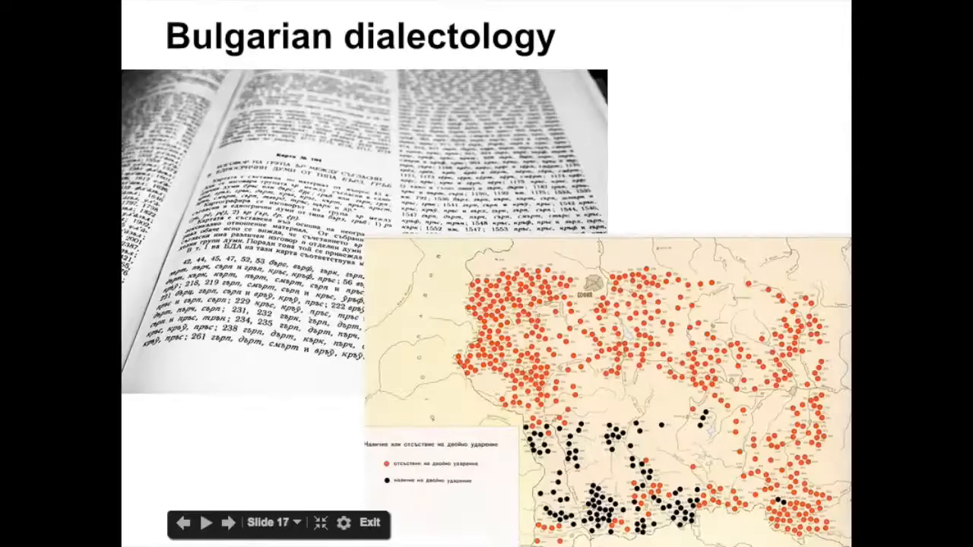
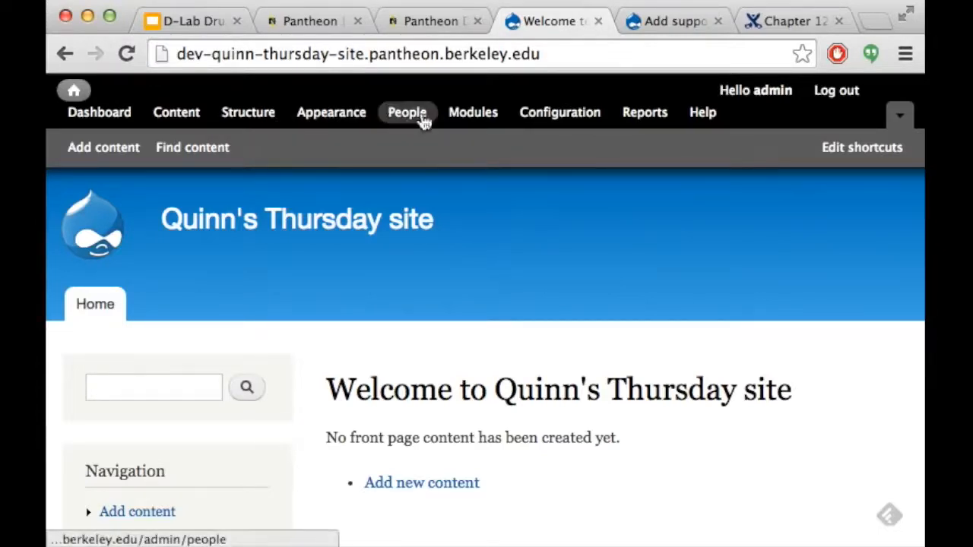
Go from Modules to the Install new module page and look over its URL and upload options
left_click(473, 114)
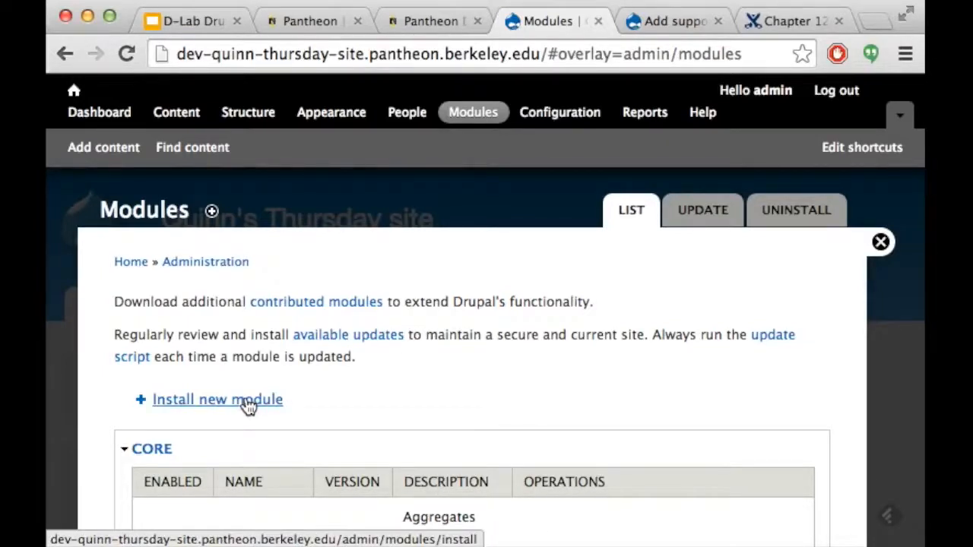
left_click(248, 400)
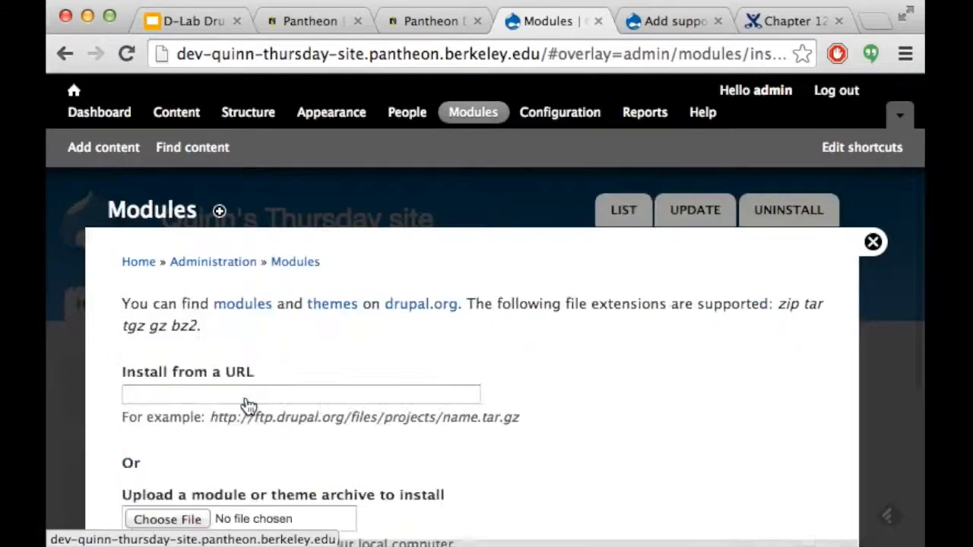
scroll(484, 390, "down", 2)
scroll(485, 391, "up", 2)
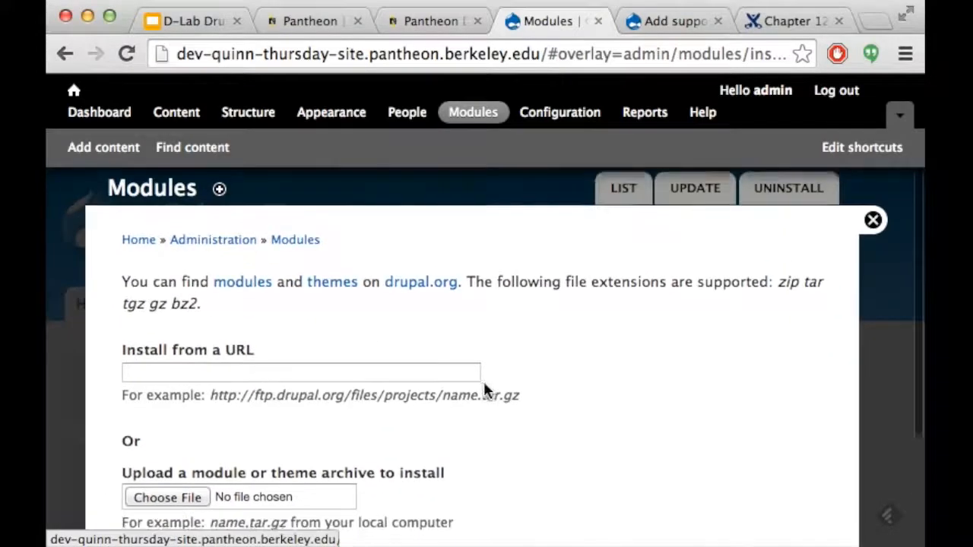
scroll(485, 391, "down", 1)
scroll(486, 391, "down", 1)
scroll(484, 391, "up", 2)
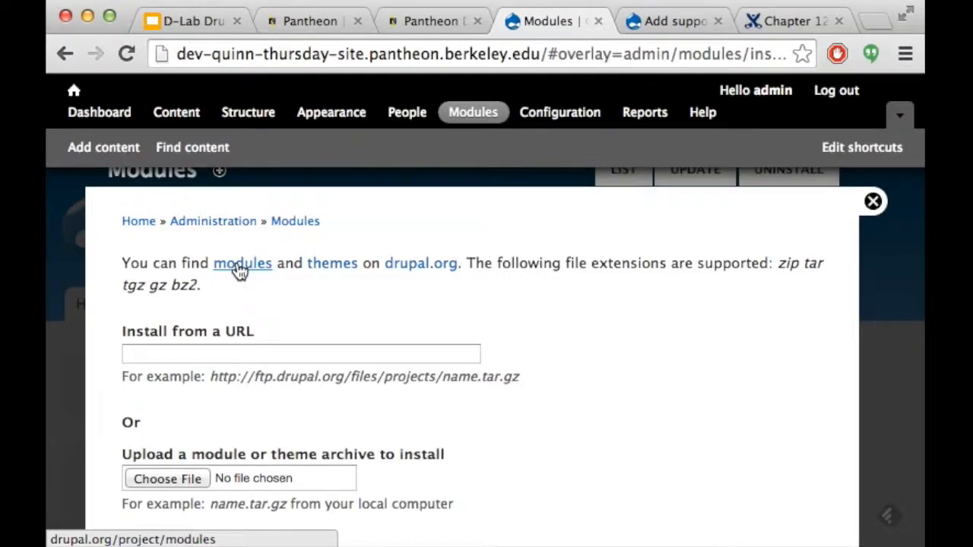
Open drupal.org's modules listing in a new tab and look over its search filters
right_click(239, 271)
left_click(327, 135)
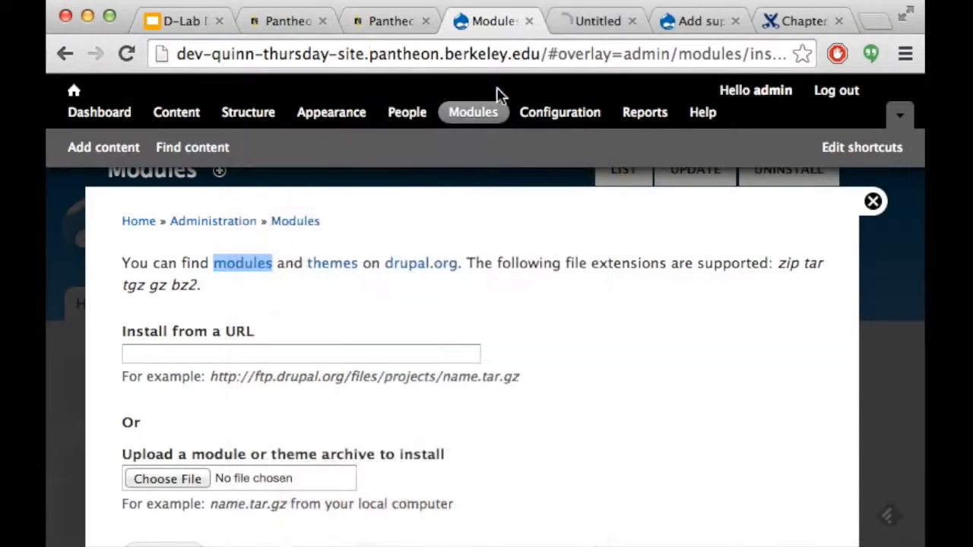
left_click(593, 23)
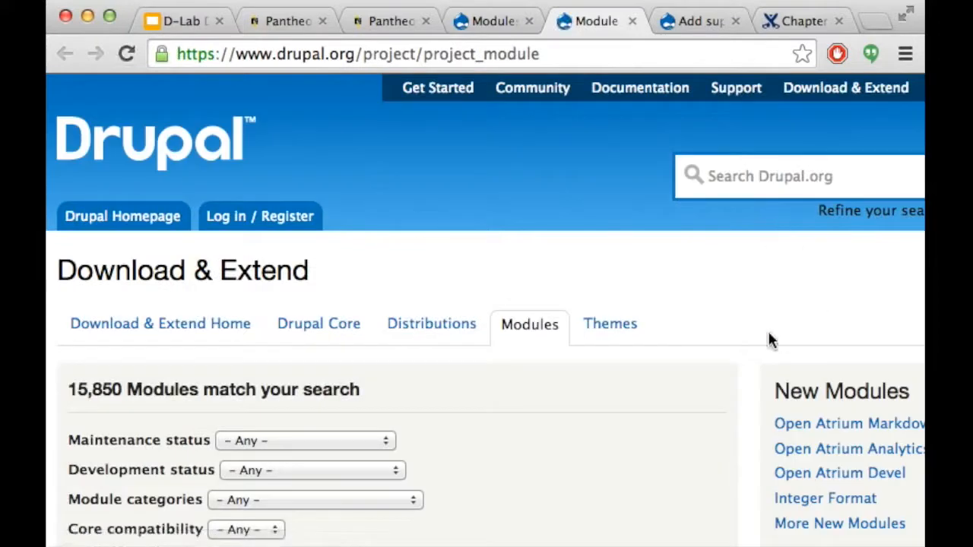
scroll(767, 333, "down", 3)
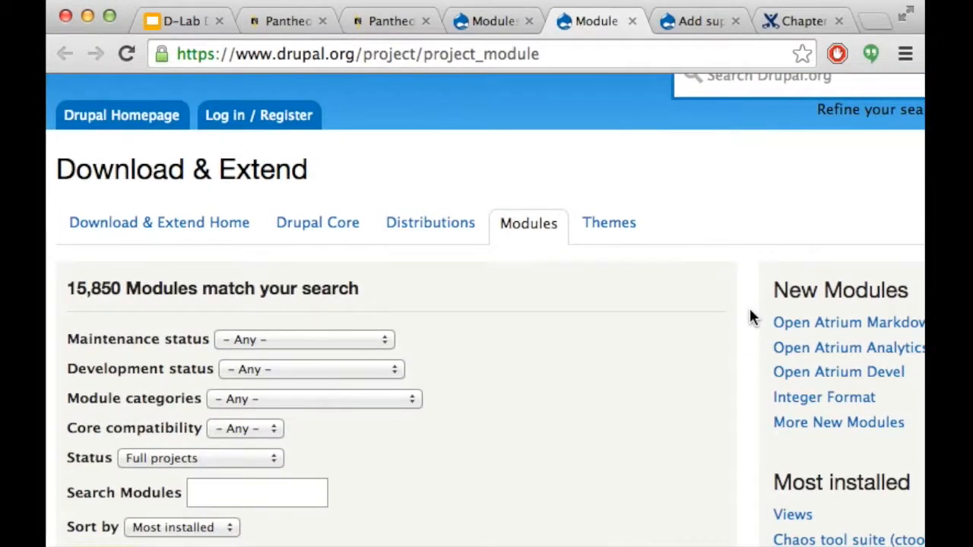
scroll(749, 317, "down", 8)
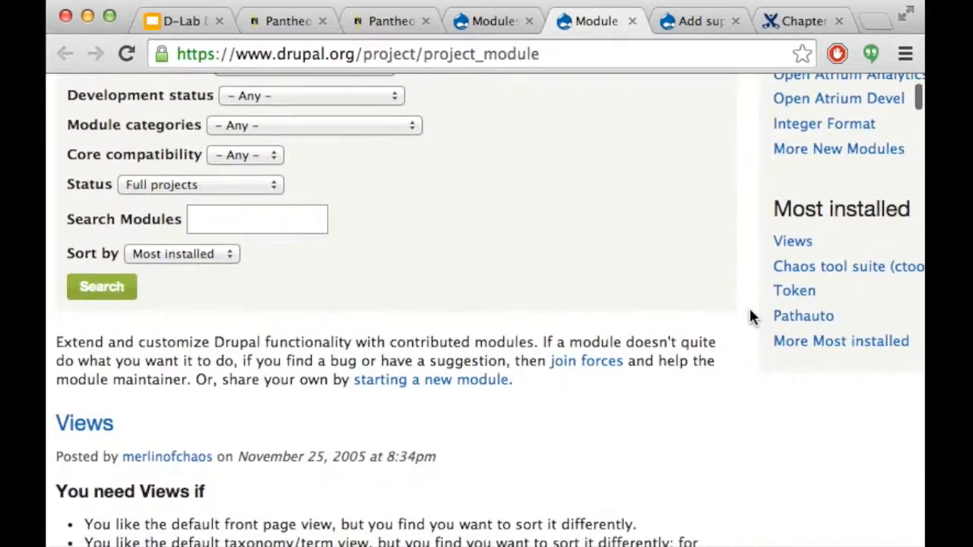
scroll(749, 318, "up", 6)
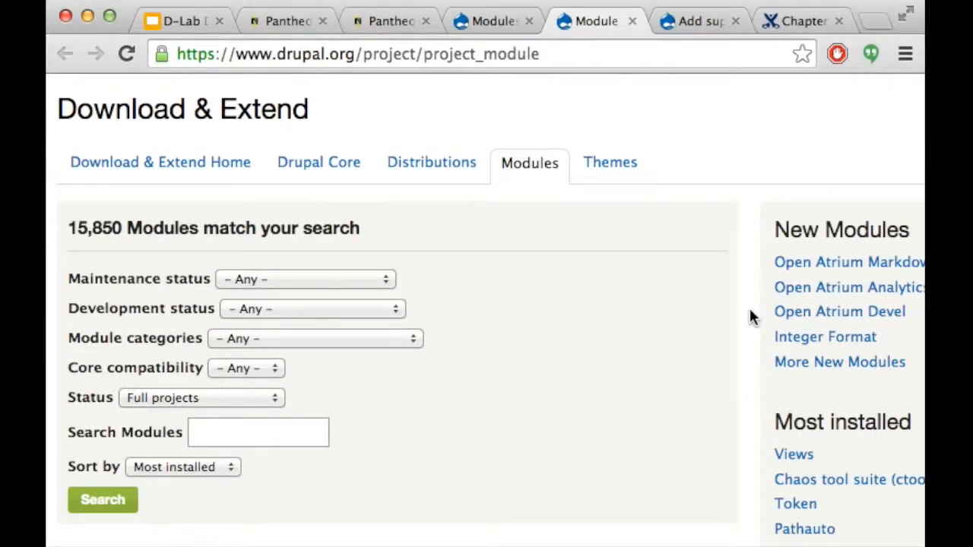
scroll(749, 318, "down", 4)
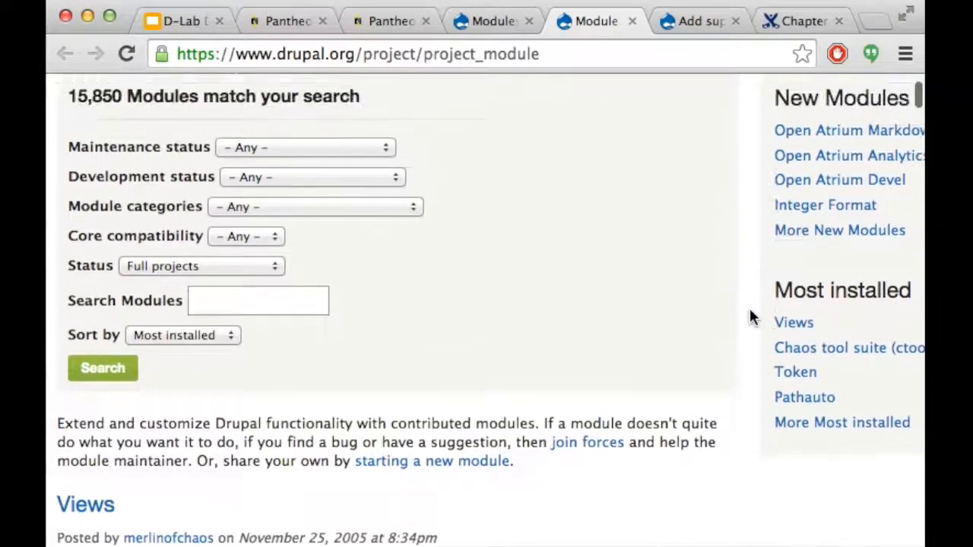
scroll(661, 334, "up", 1)
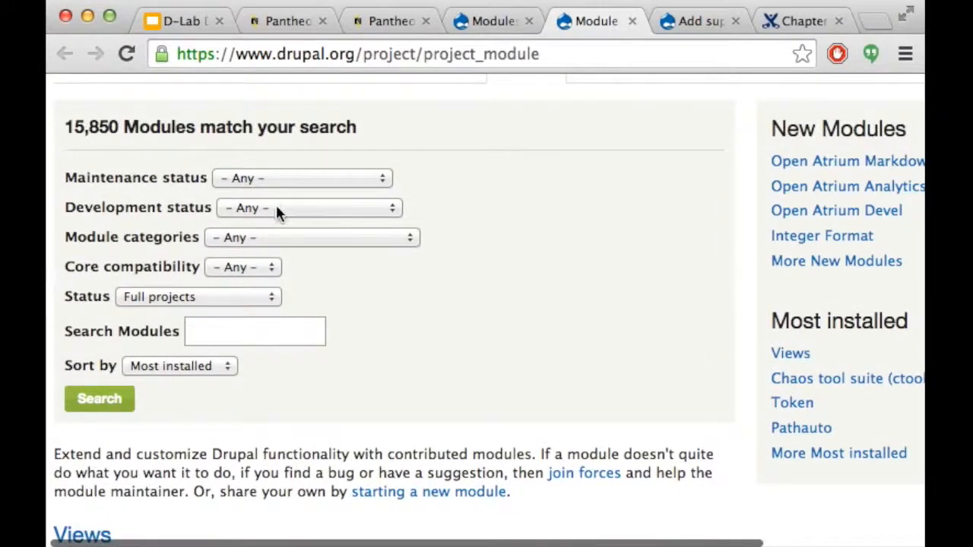
Search modules with Core compatibility 7.x, leaving status and category at Any
left_click(254, 195)
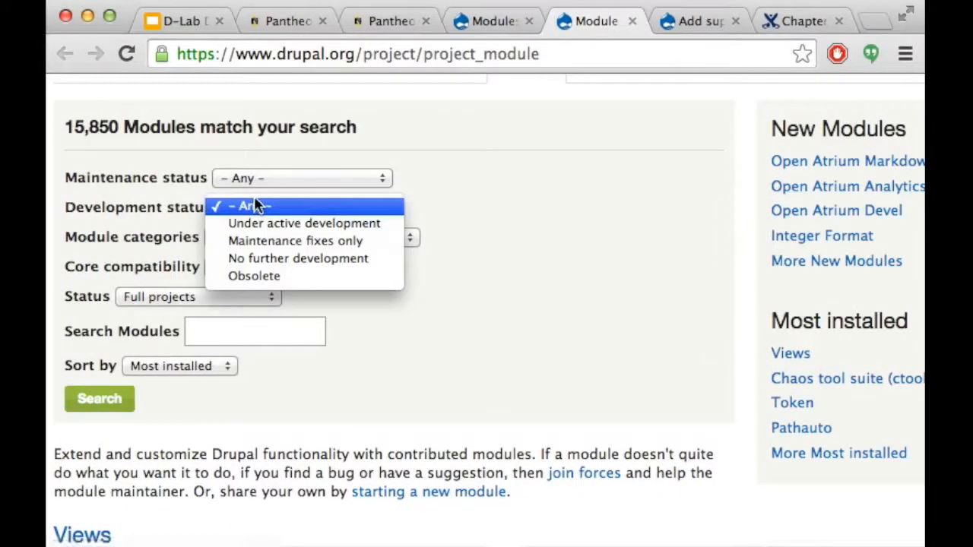
left_click(231, 173)
left_click(272, 237)
left_click(274, 236)
left_click(244, 275)
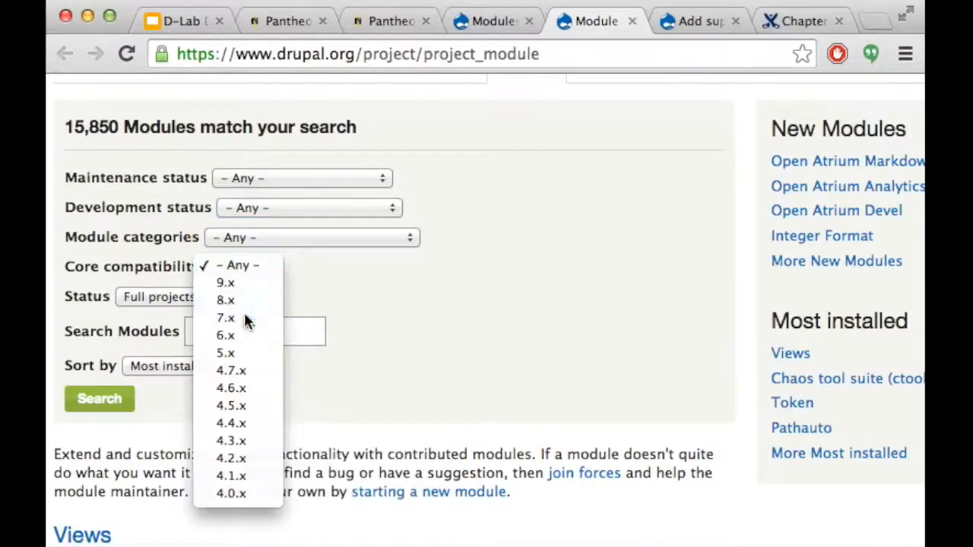
left_click(245, 318)
left_click(81, 415)
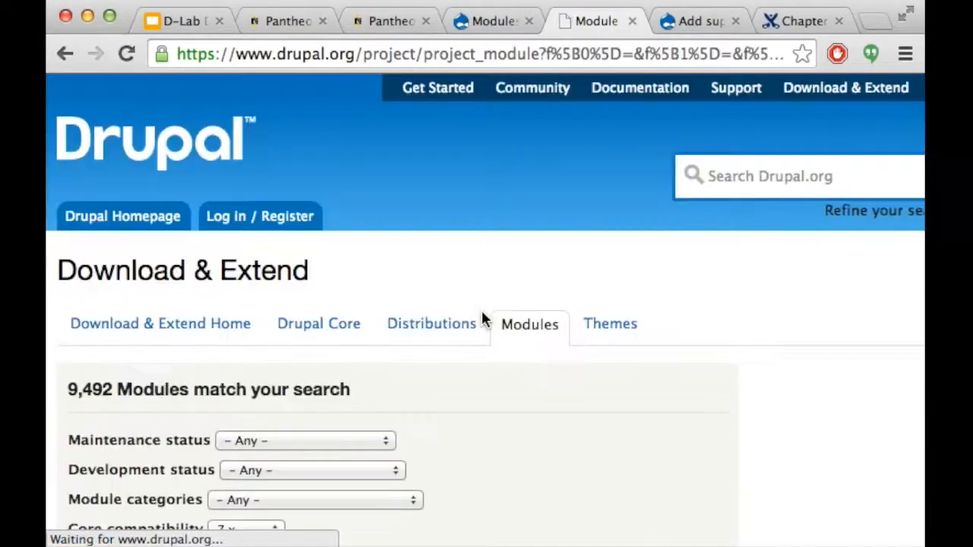
scroll(482, 312, "down", 3)
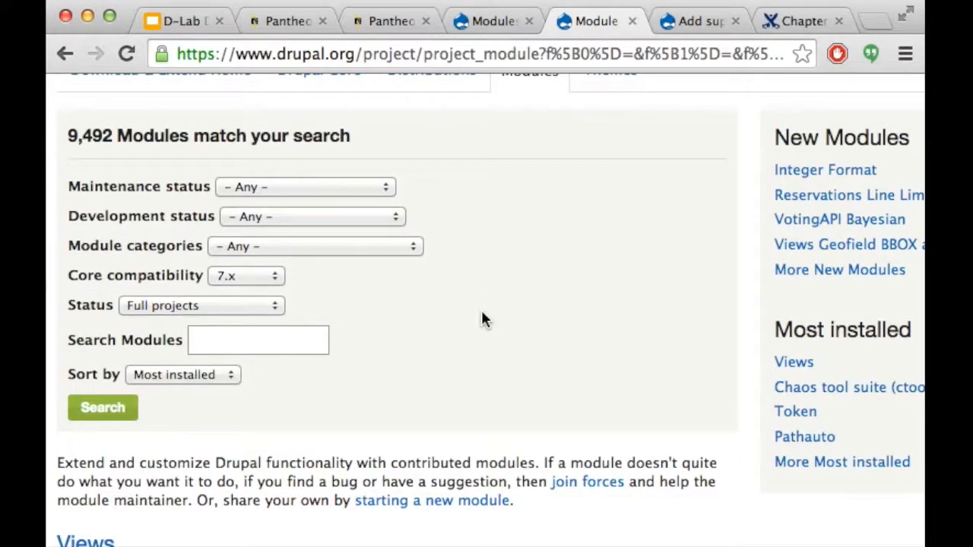
scroll(482, 313, "down", 1)
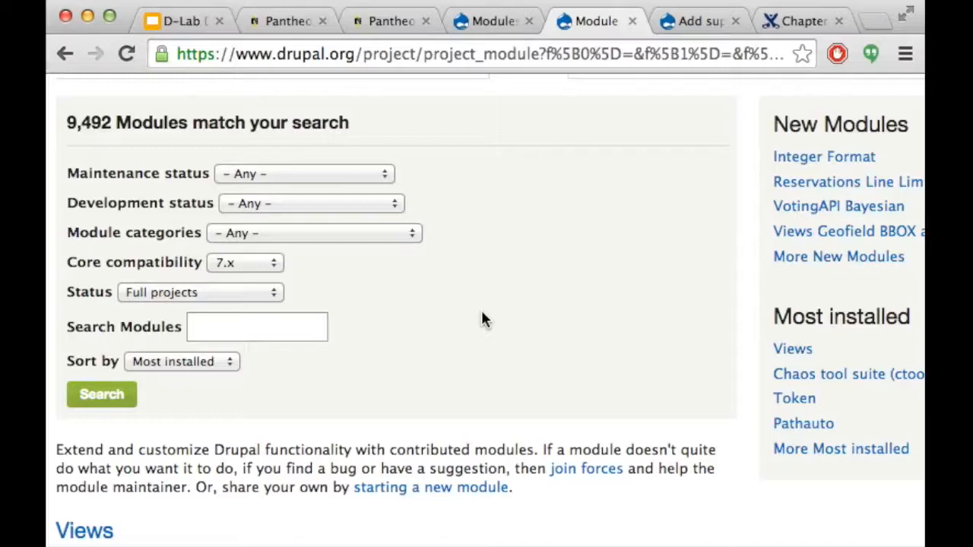
Google 'drupal administration menu module' and open the 'Administration menu | Drupal.org' result
left_click(697, 22)
left_click(639, 54)
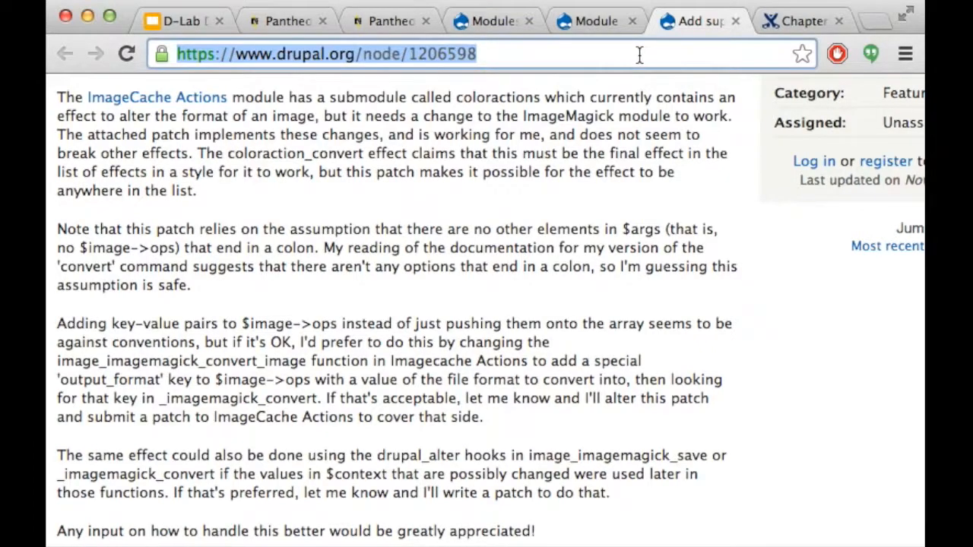
type("drupal administration menu module")
key("Return")
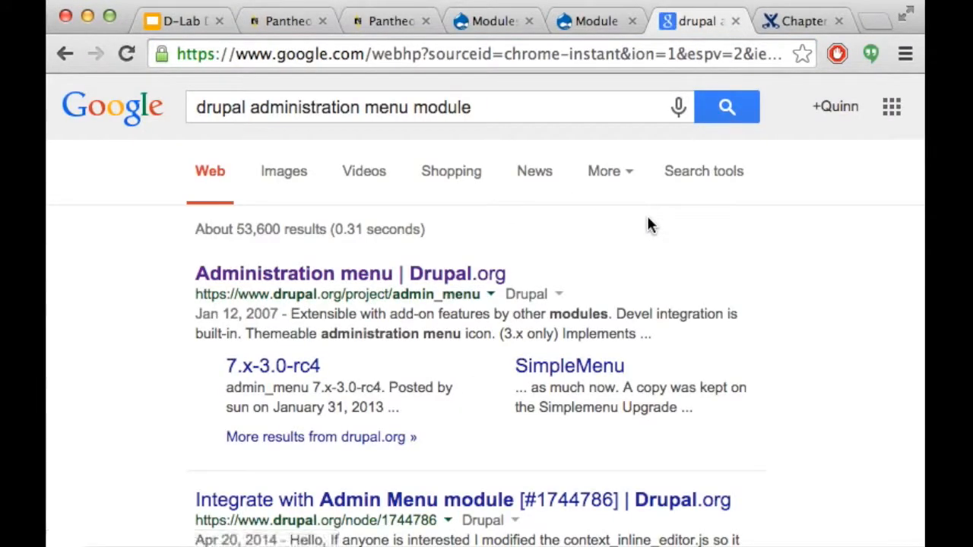
left_click(400, 275)
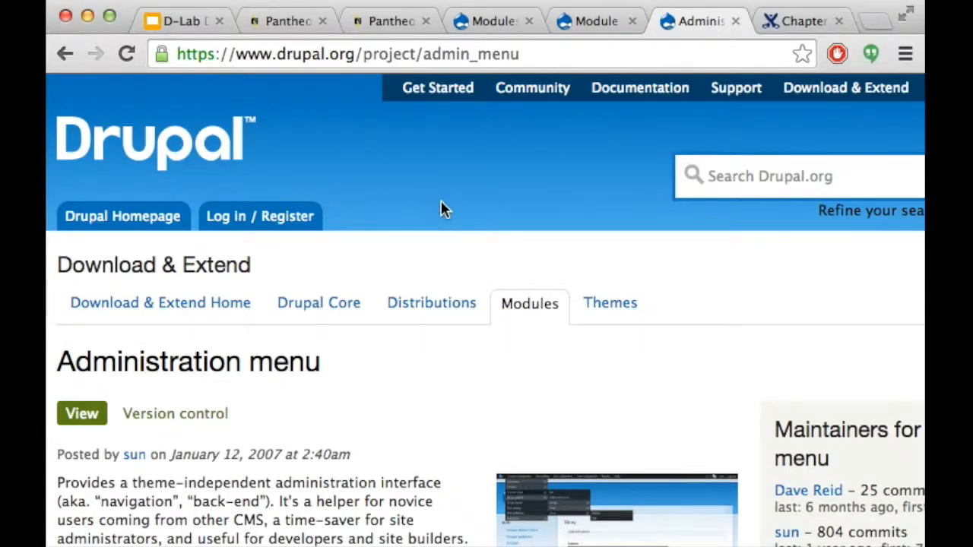
Copy the link address of the Administration menu 7.x-3.0-rc4 tar.gz (53.77 KB) download
scroll(443, 209, "down", 8)
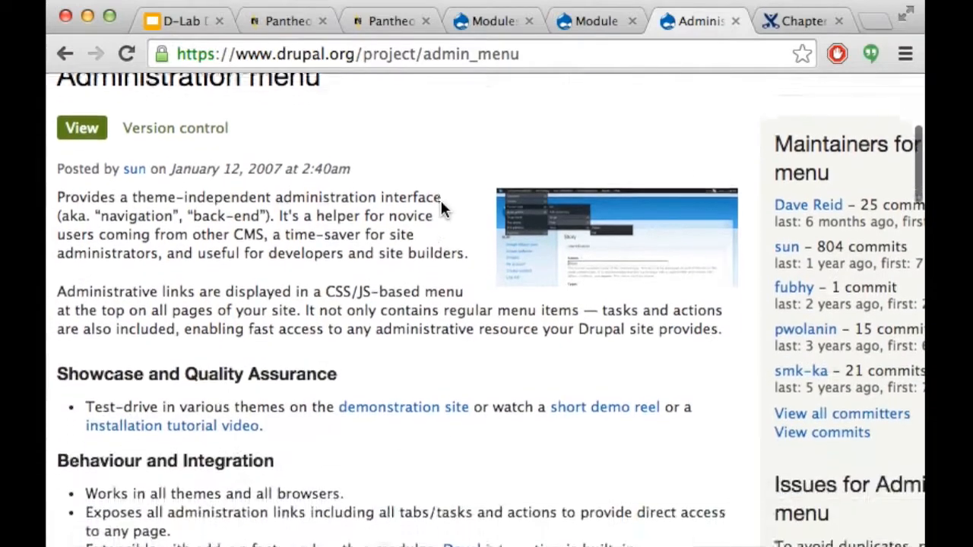
scroll(441, 203, "down", 4)
scroll(440, 204, "down", 10)
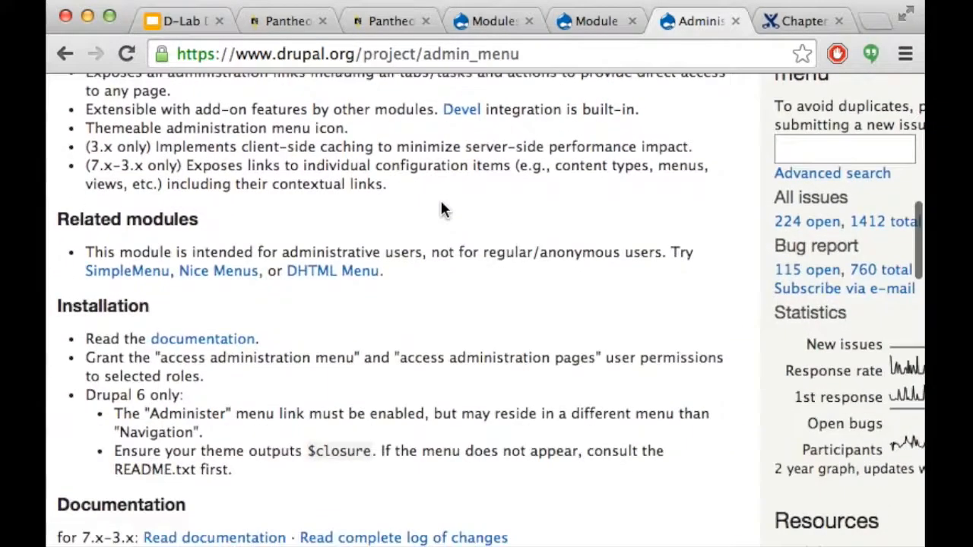
scroll(442, 207, "down", 15)
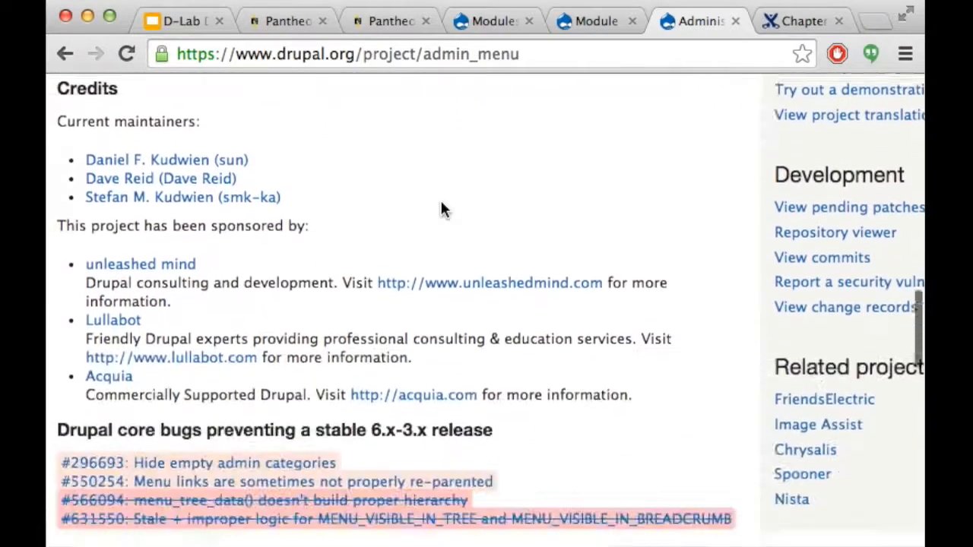
scroll(441, 207, "down", 3)
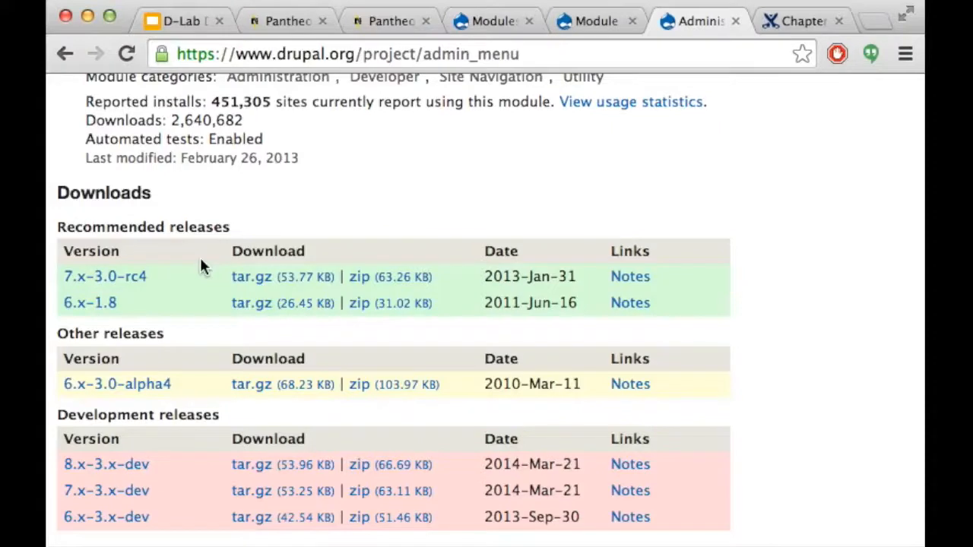
right_click(275, 279)
left_click(347, 221)
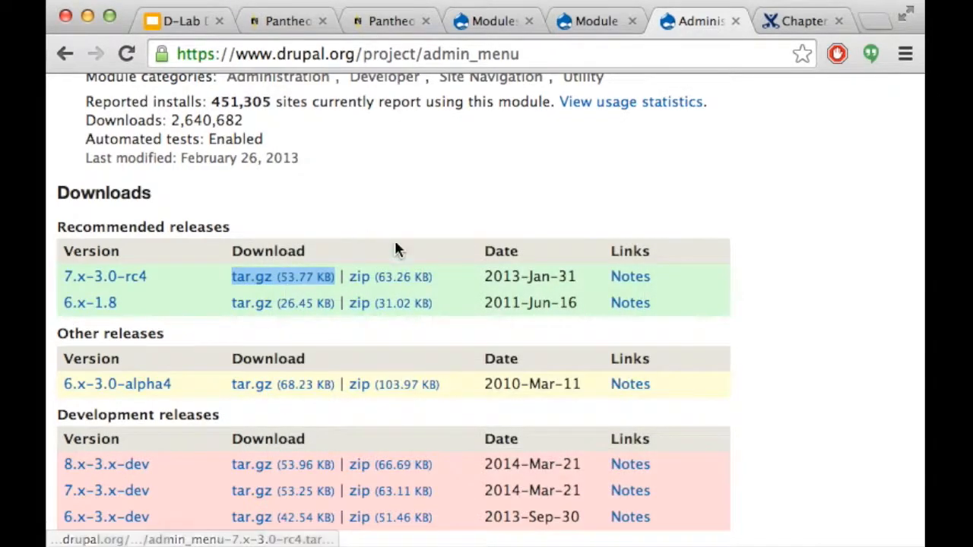
right_click(295, 279)
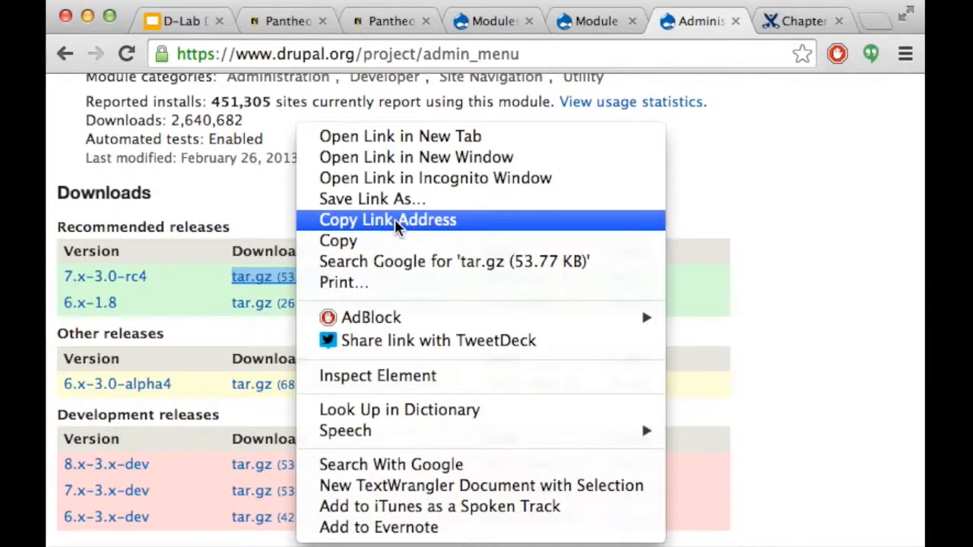
left_click(338, 221)
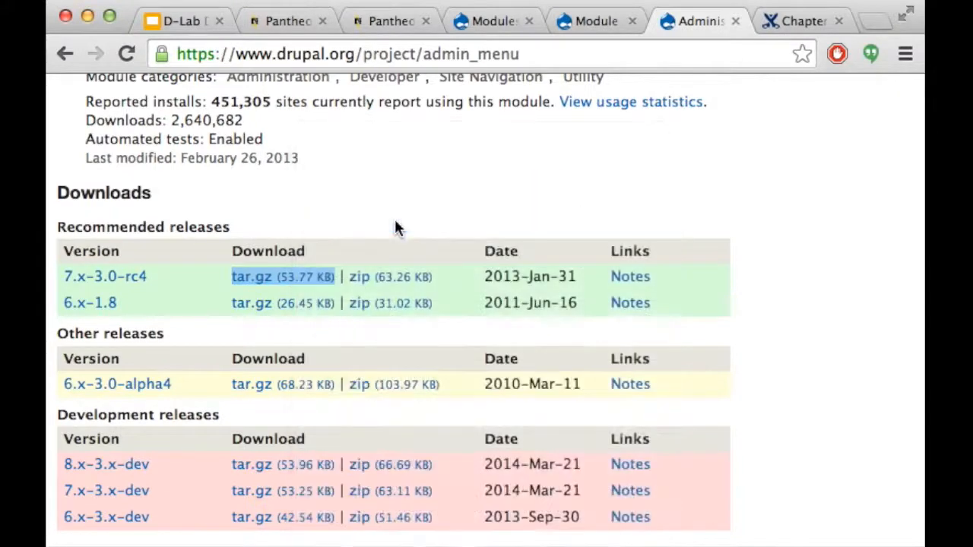
Paste the admin_menu tar.gz URL into 'Install from a URL' on the site and install it
left_click(601, 23)
left_click(490, 23)
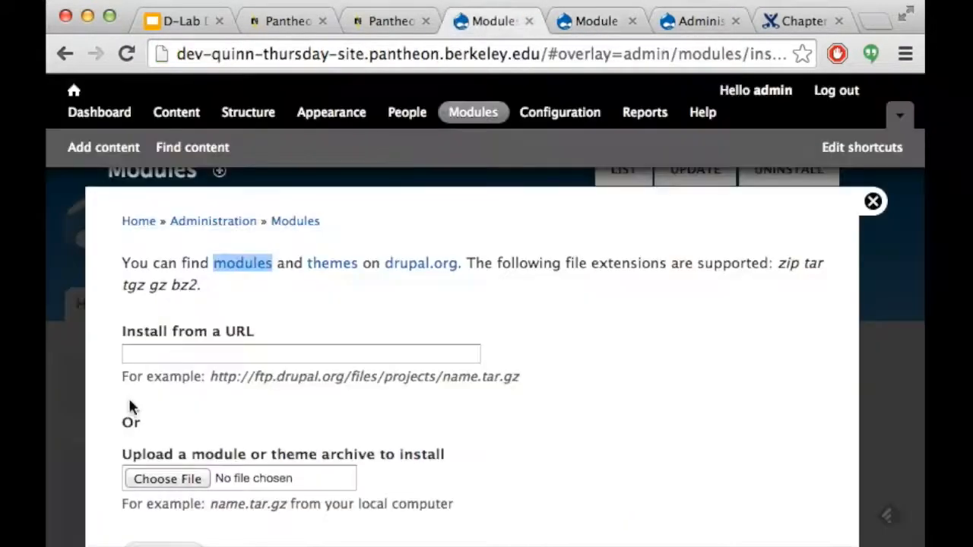
left_click(182, 352)
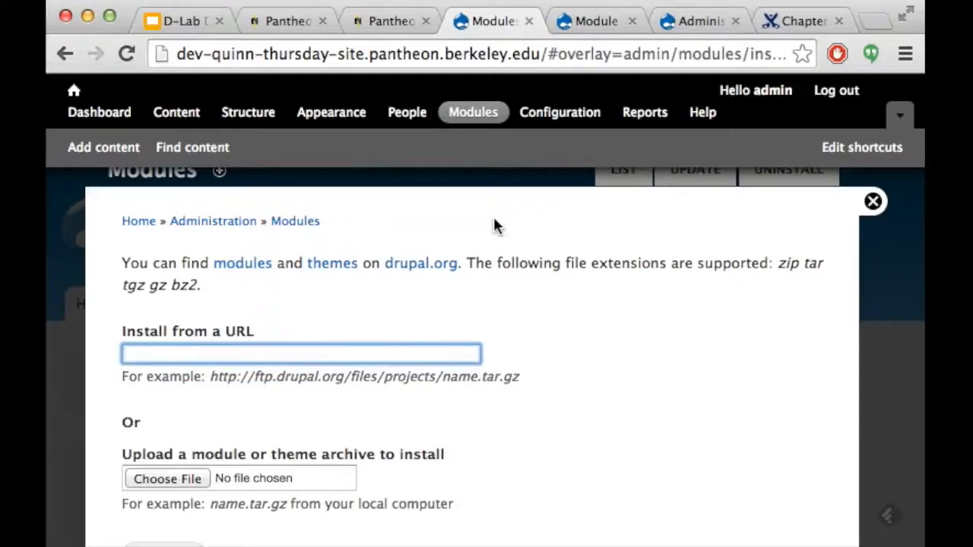
key("super+v")
left_click(565, 303)
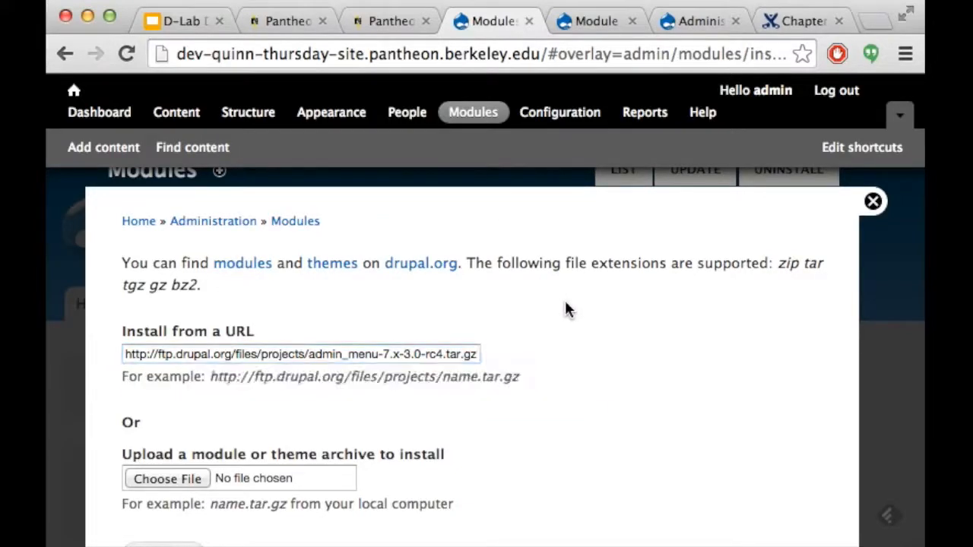
scroll(565, 303, "down", 2)
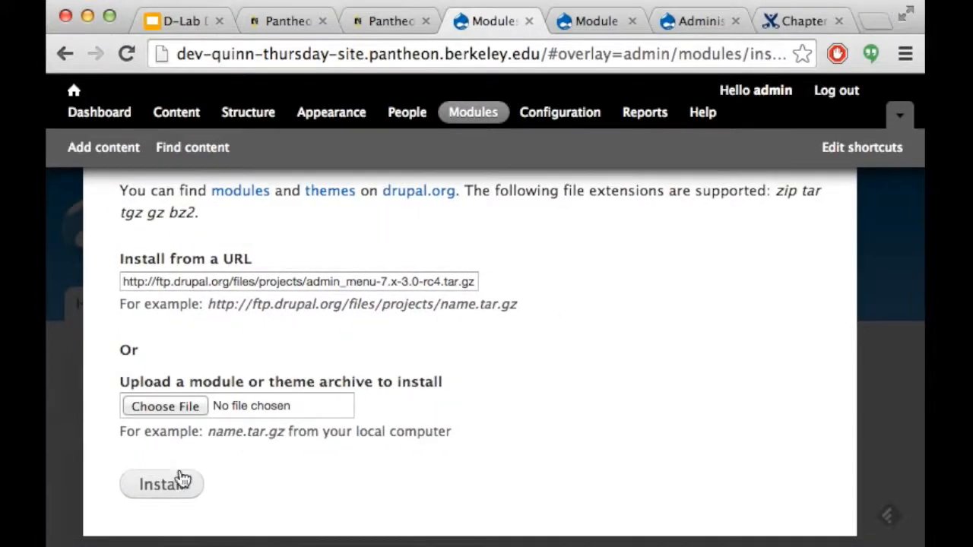
left_click(181, 490)
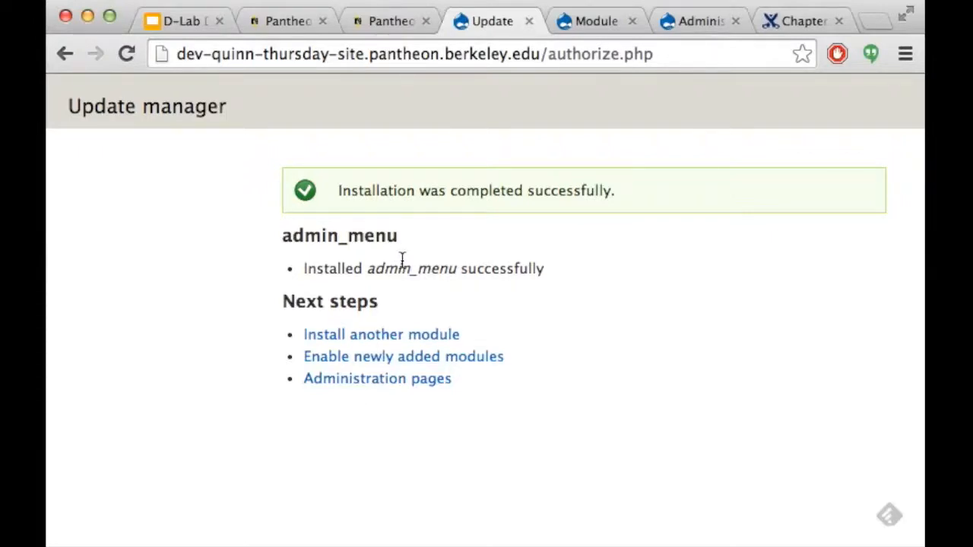
Go to the Modules list and untick the Toolbar module
left_click(502, 357)
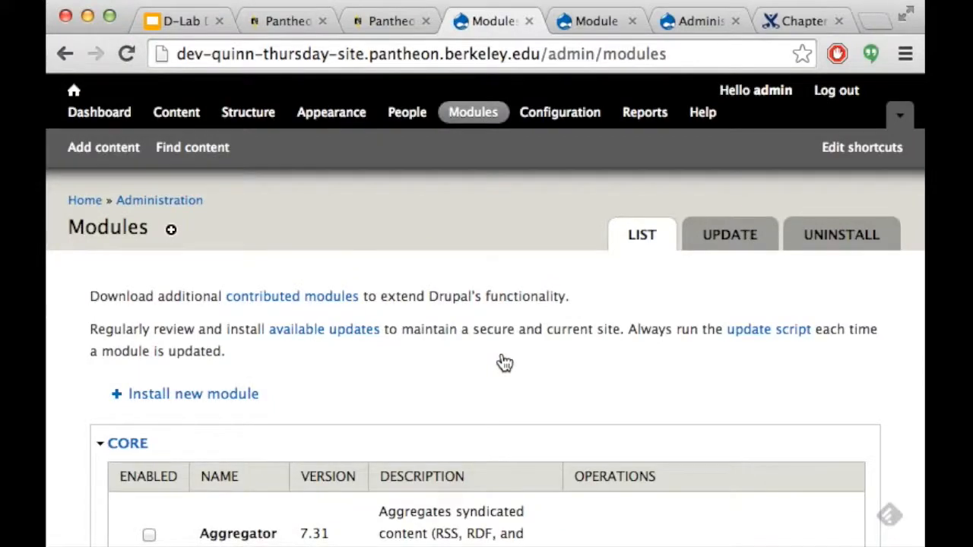
scroll(504, 363, "down", 10)
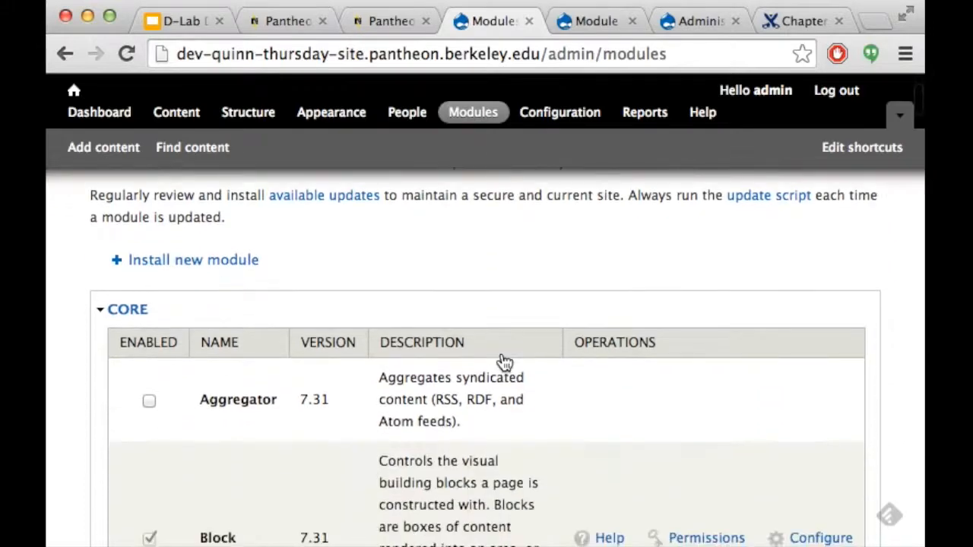
scroll(505, 362, "down", 10)
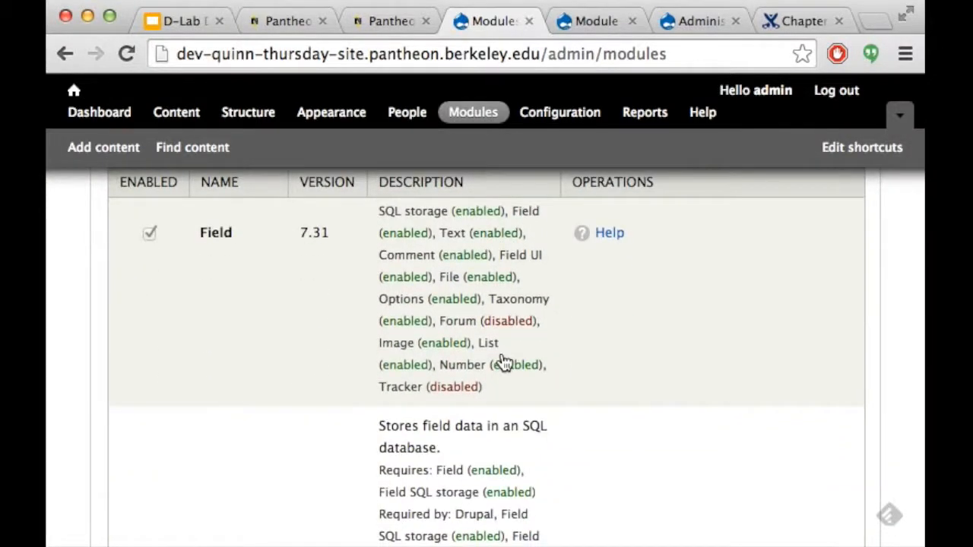
scroll(505, 363, "down", 10)
scroll(505, 362, "down", 10)
scroll(504, 362, "down", 10)
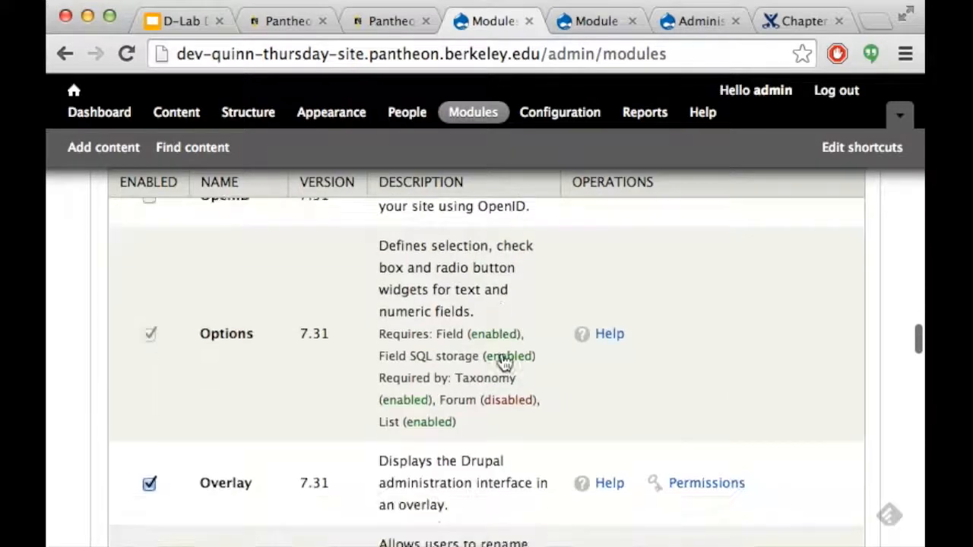
scroll(505, 363, "down", 10)
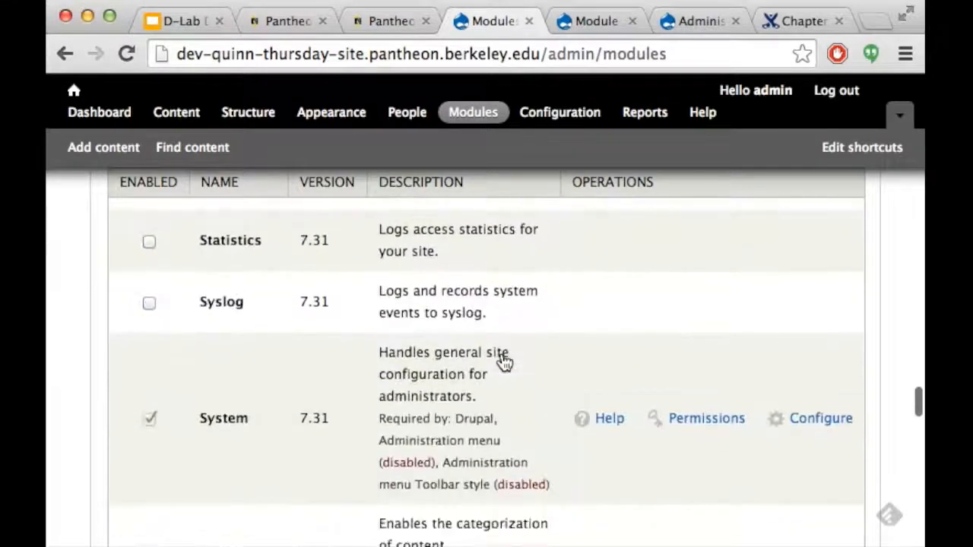
scroll(505, 363, "down", 2)
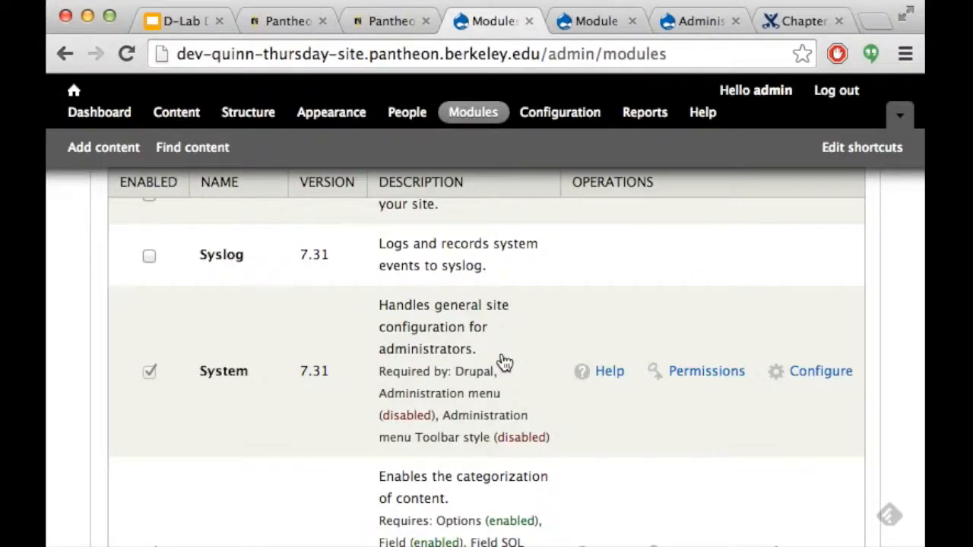
scroll(504, 362, "down", 7)
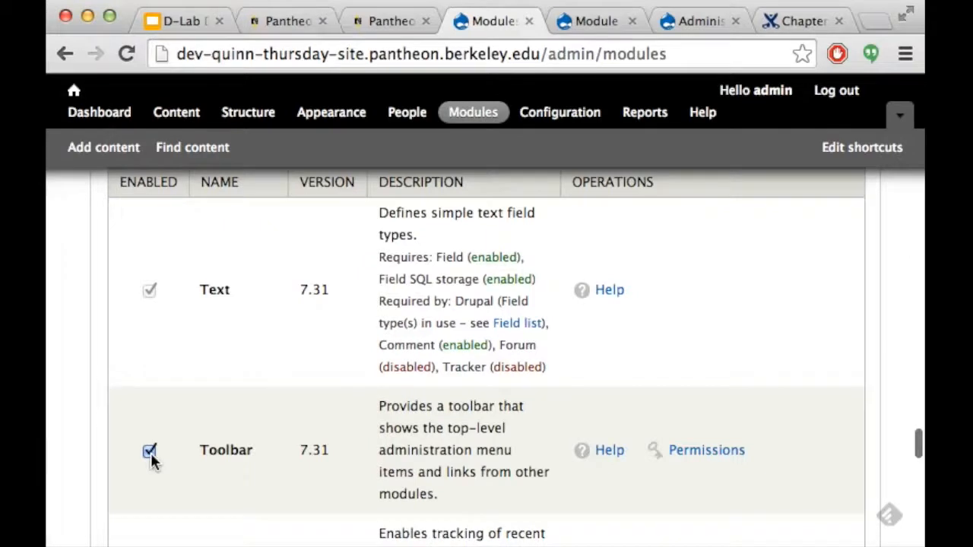
left_click(150, 453)
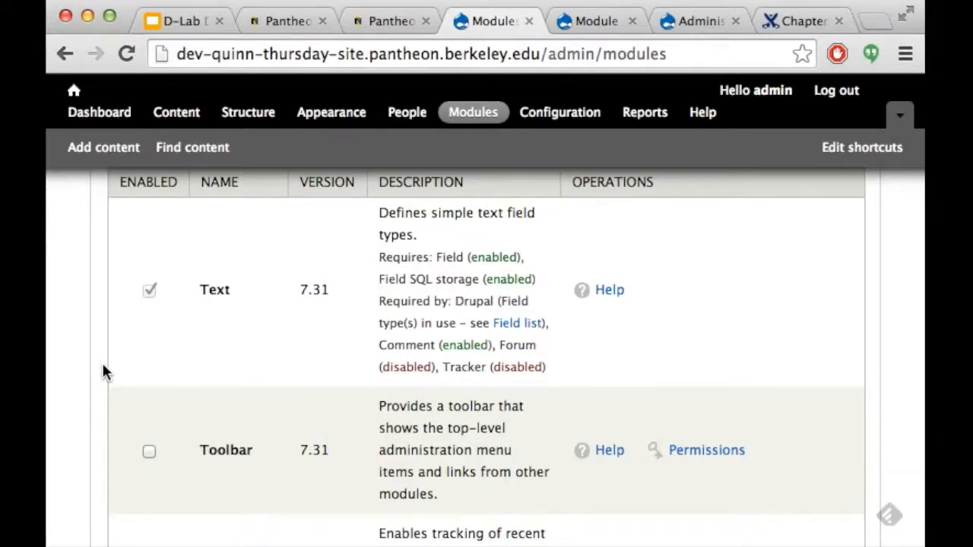
scroll(105, 371, "down", 5)
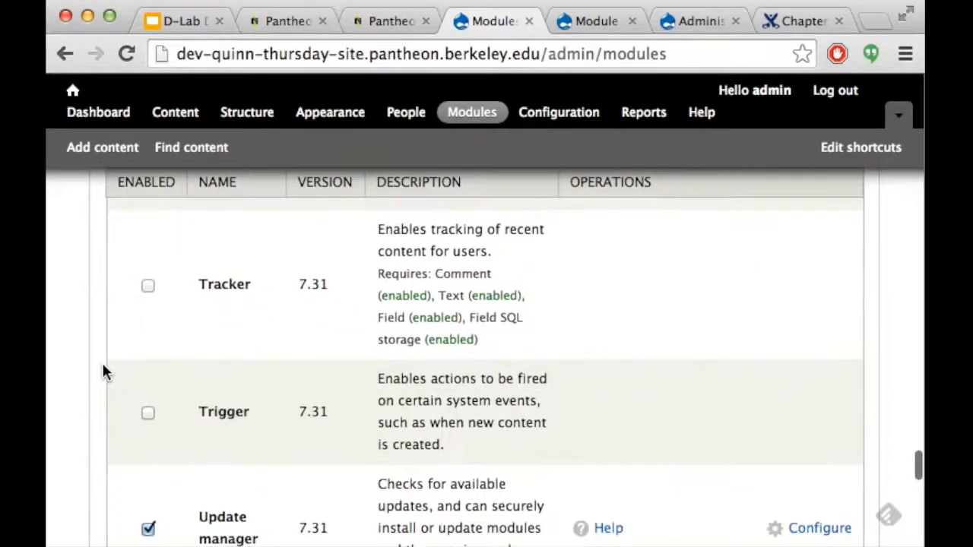
scroll(104, 371, "down", 10)
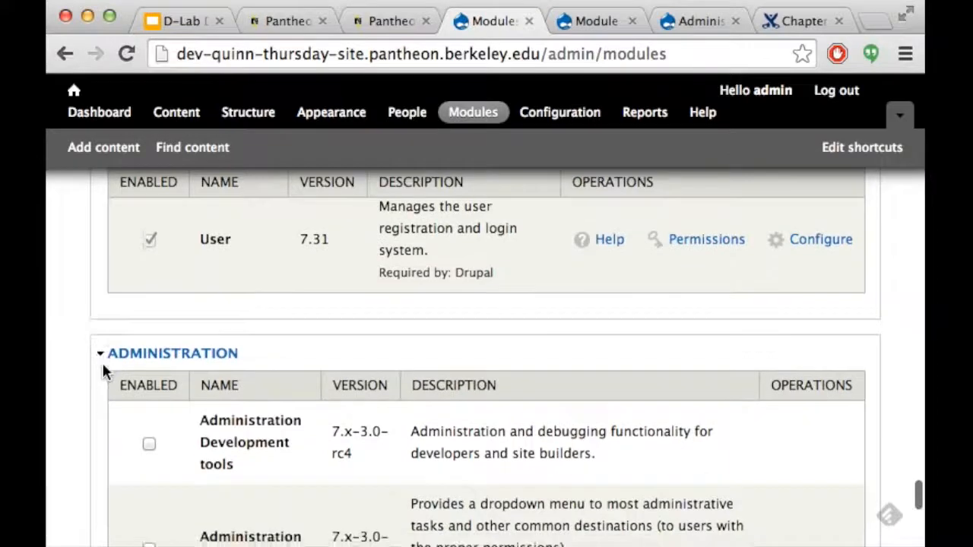
scroll(104, 371, "down", 5)
scroll(104, 371, "up", 4)
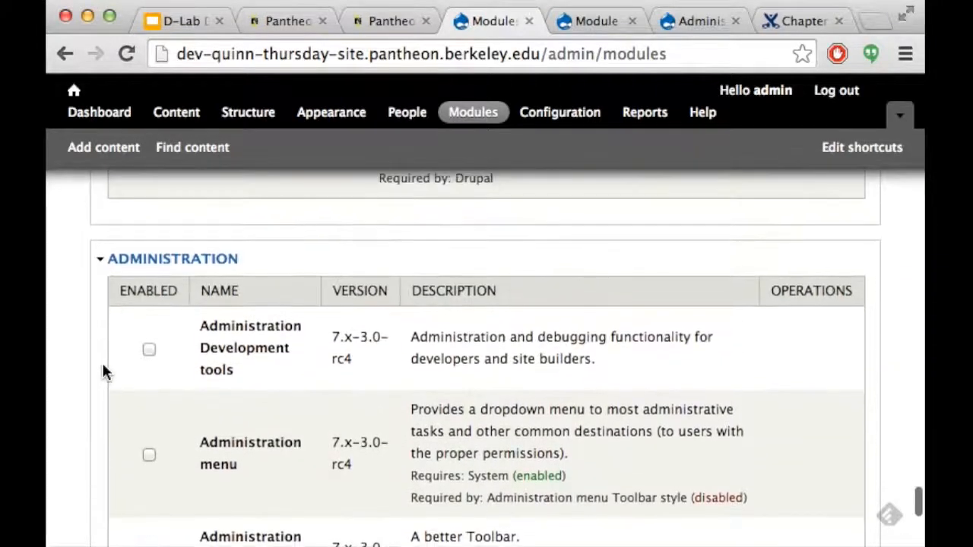
scroll(104, 371, "down", 1)
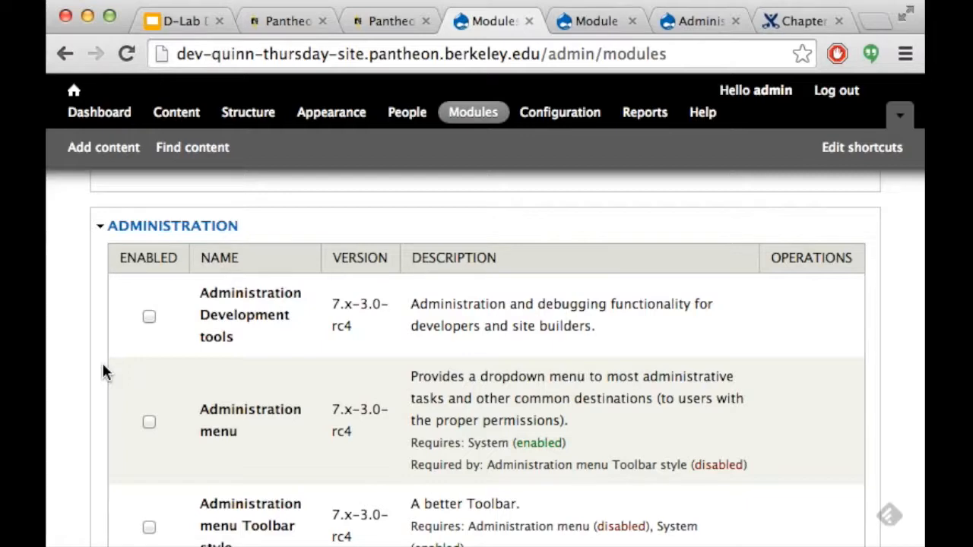
scroll(104, 372, "down", 15)
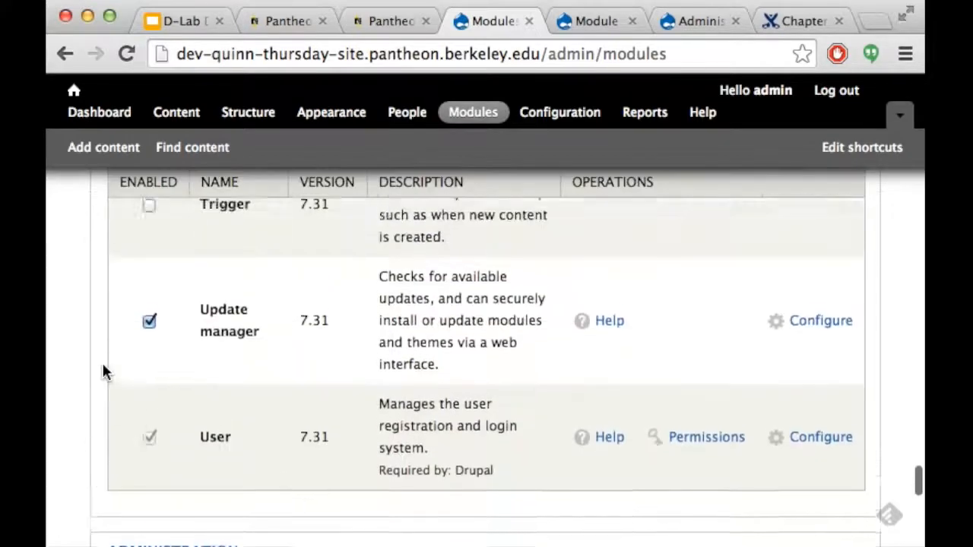
scroll(104, 372, "up", 5)
left_click(148, 389)
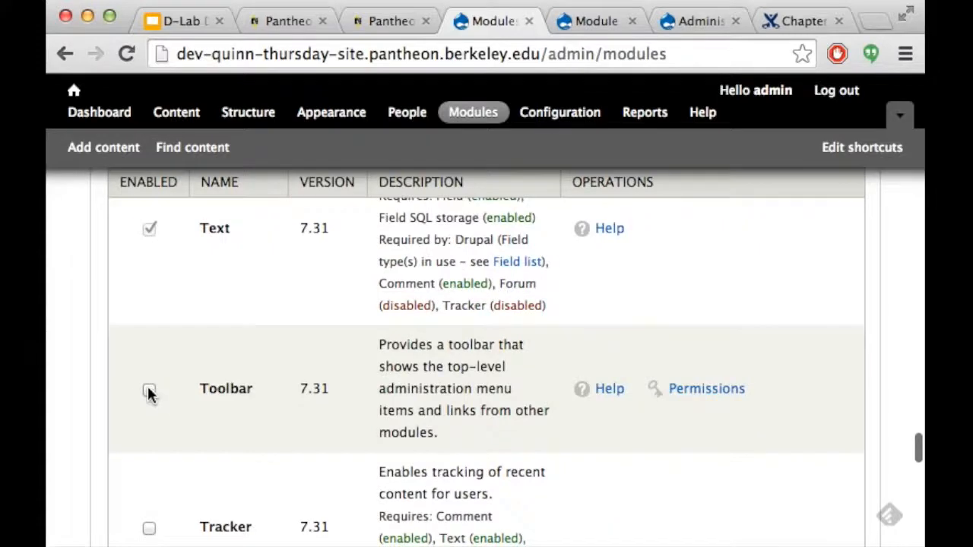
Tick Administration menu and Administration menu Toolbar style, then save the configuration
scroll(103, 394, "down", 5)
scroll(104, 404, "down", 5)
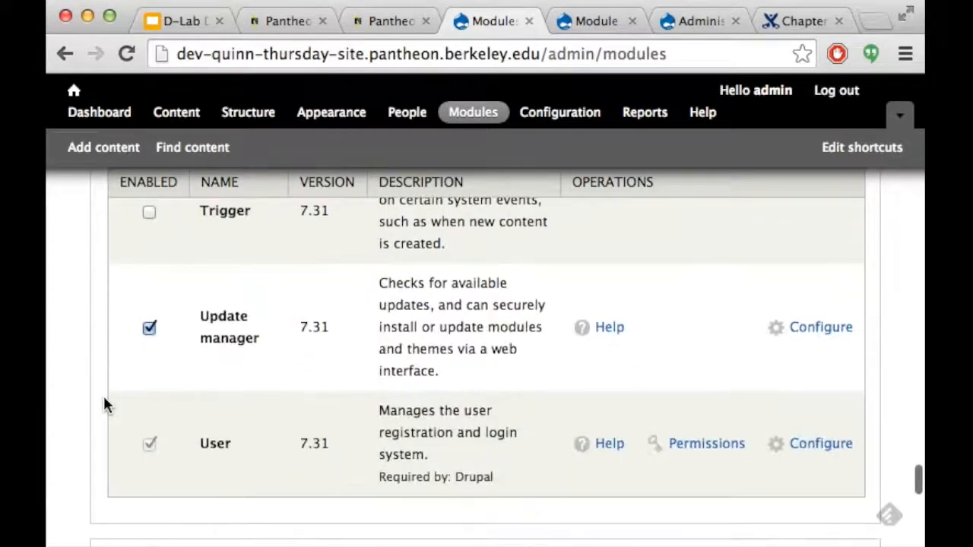
scroll(104, 405, "down", 2)
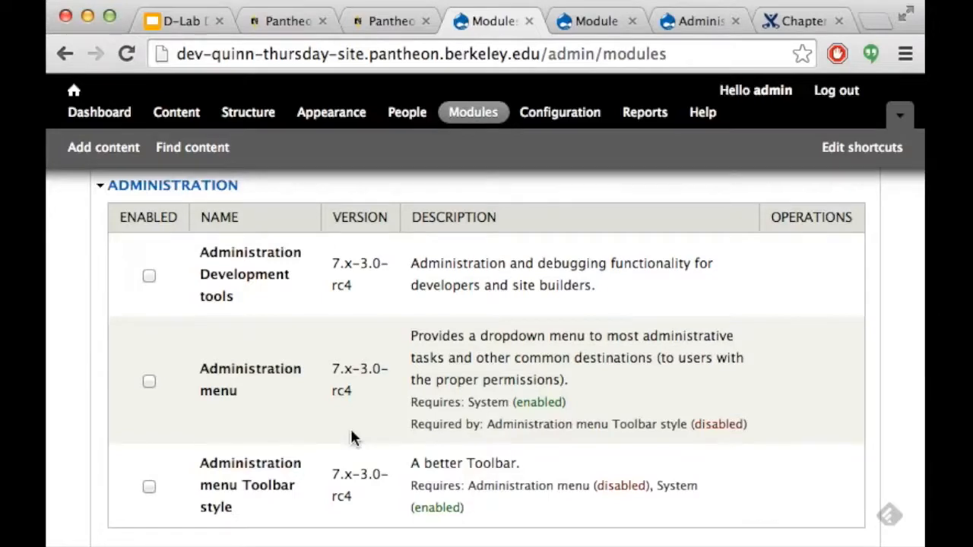
left_click(149, 381)
left_click(148, 487)
scroll(103, 385, "down", 5)
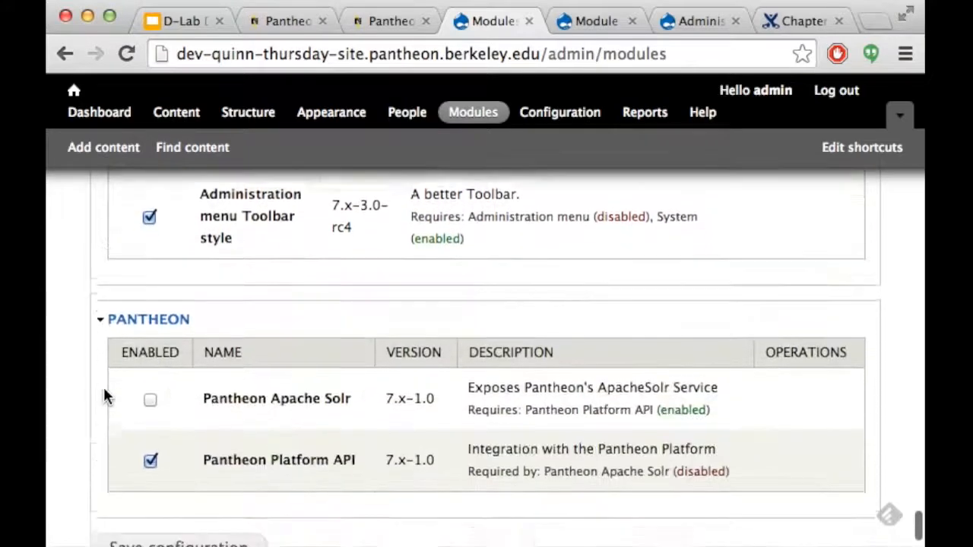
scroll(104, 395, "down", 2)
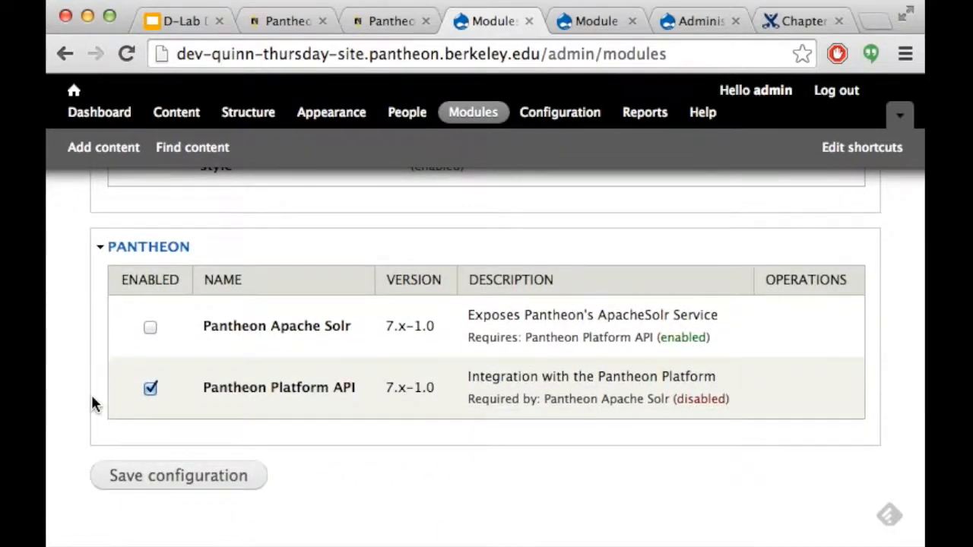
scroll(92, 395, "down", 1)
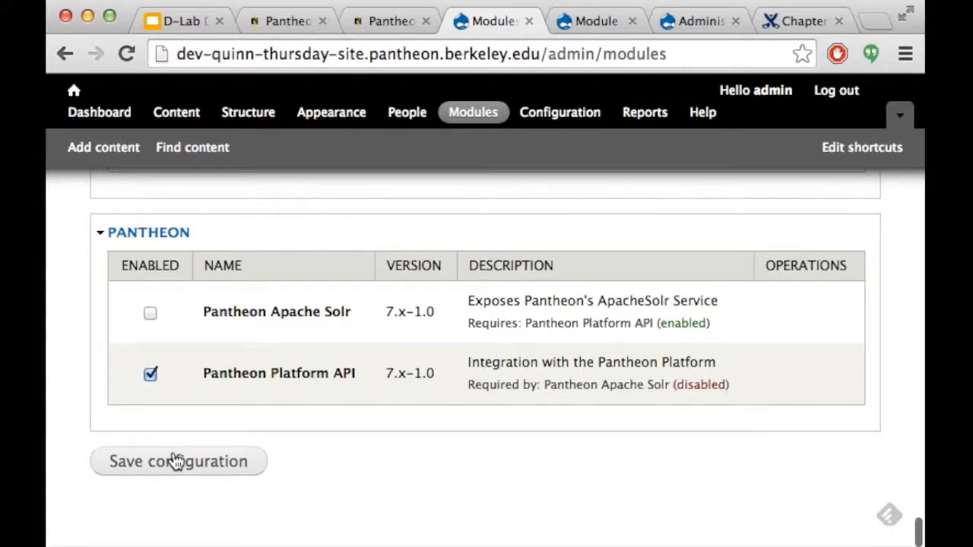
left_click(176, 461)
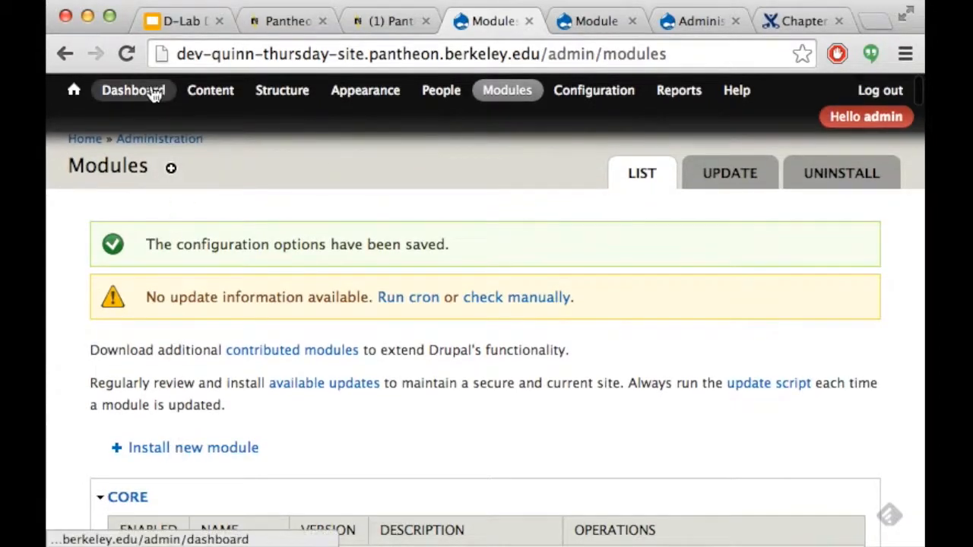
mouse_move(324, 91)
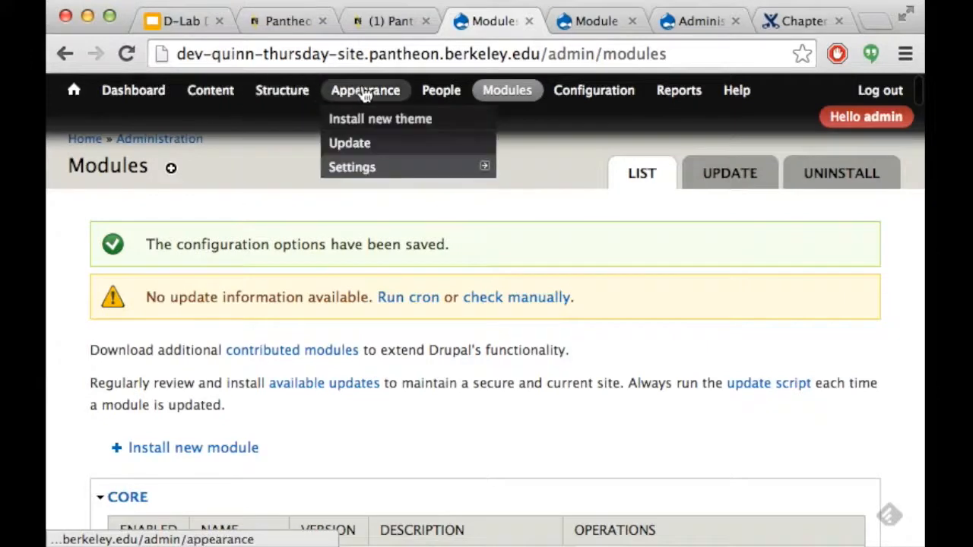
mouse_move(273, 92)
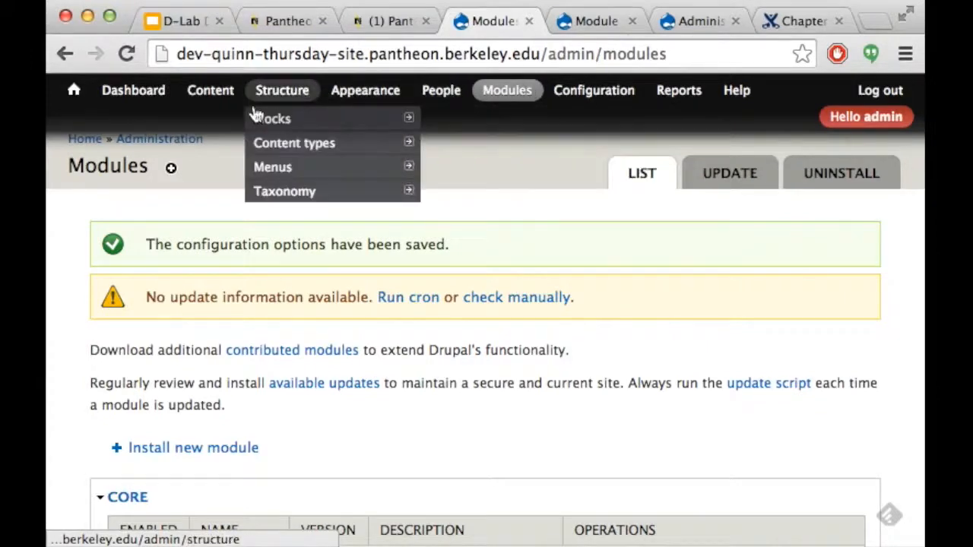
mouse_move(402, 143)
mouse_move(512, 169)
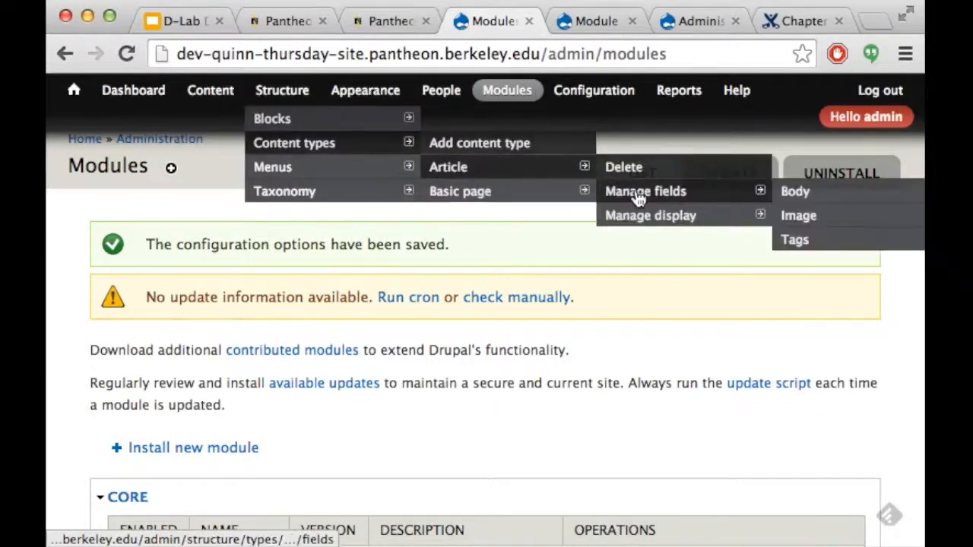
mouse_move(497, 192)
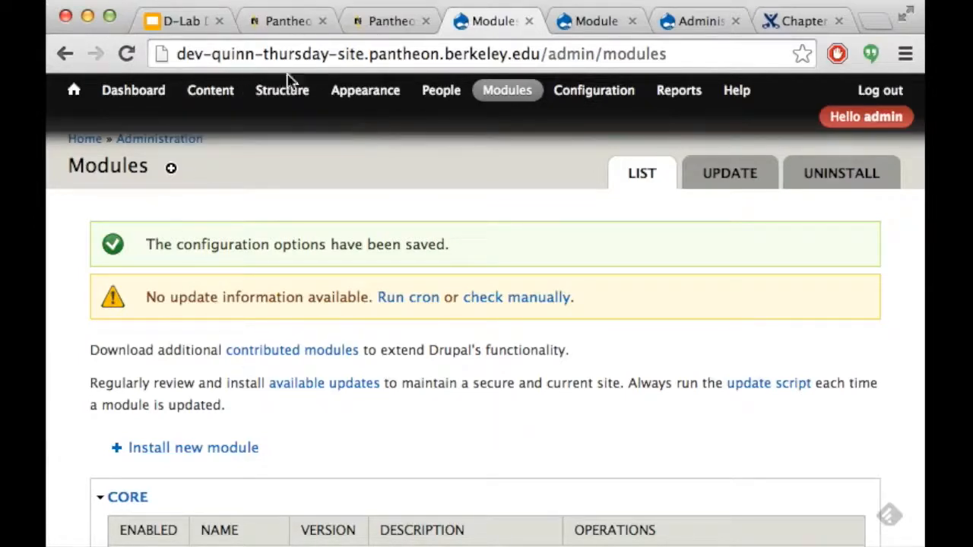
mouse_move(232, 103)
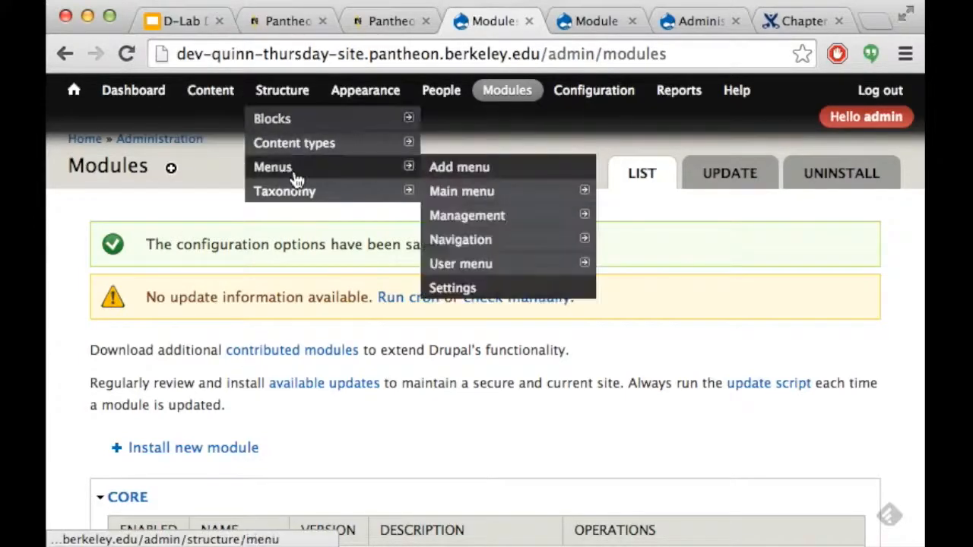
mouse_move(294, 137)
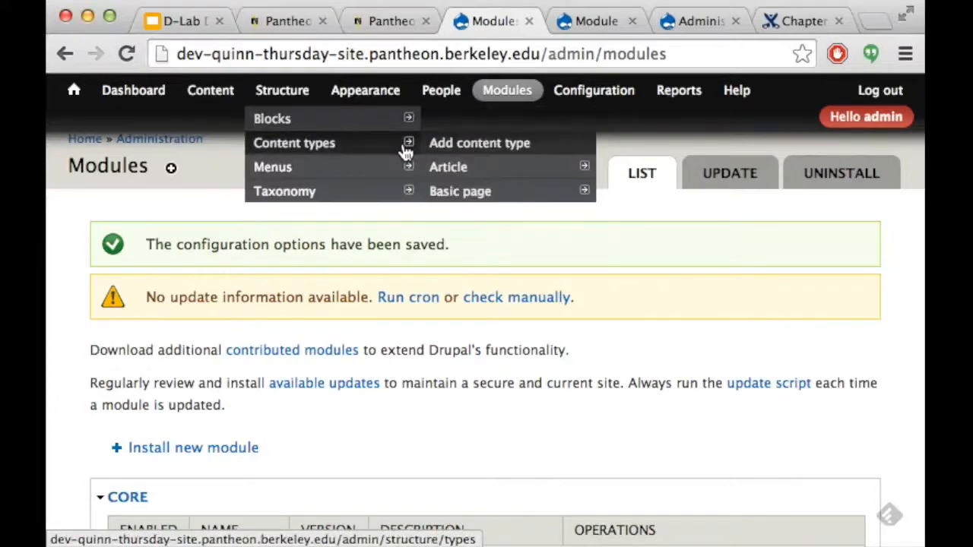
mouse_move(458, 197)
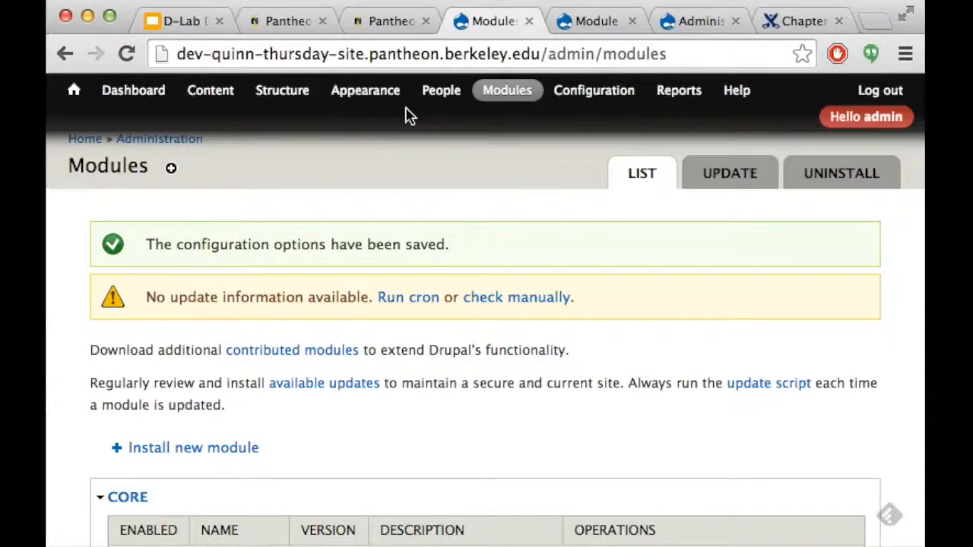
left_click(182, 23)
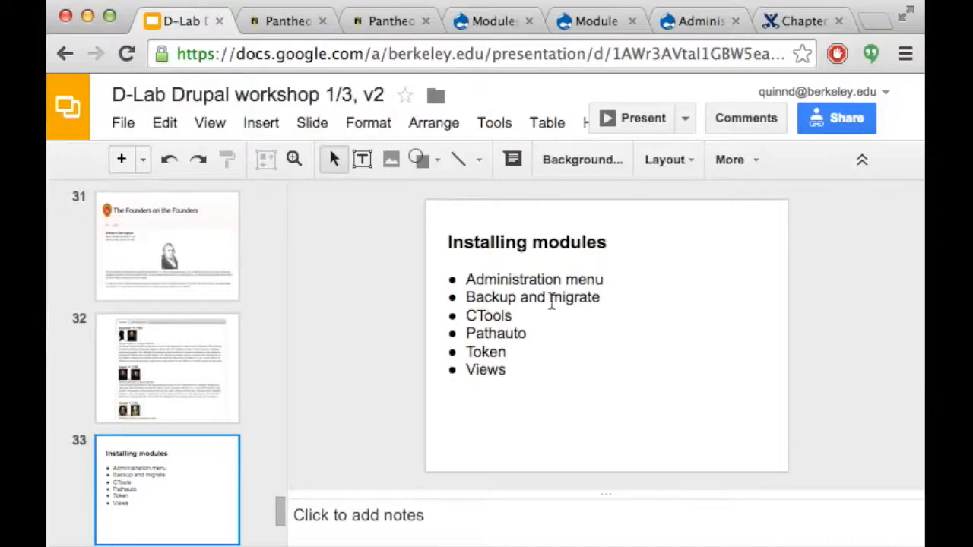
left_click(551, 297)
left_click(548, 409)
left_click(394, 408)
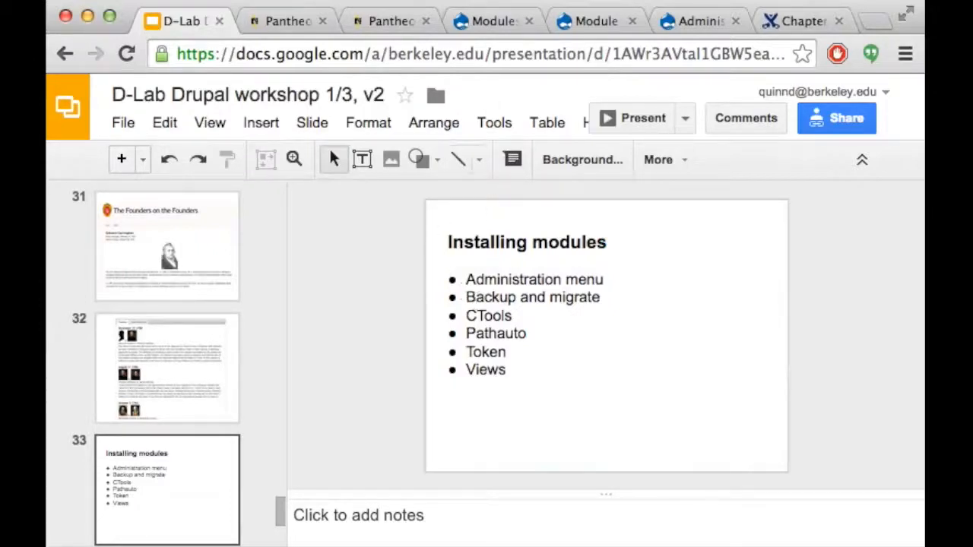
left_click(473, 23)
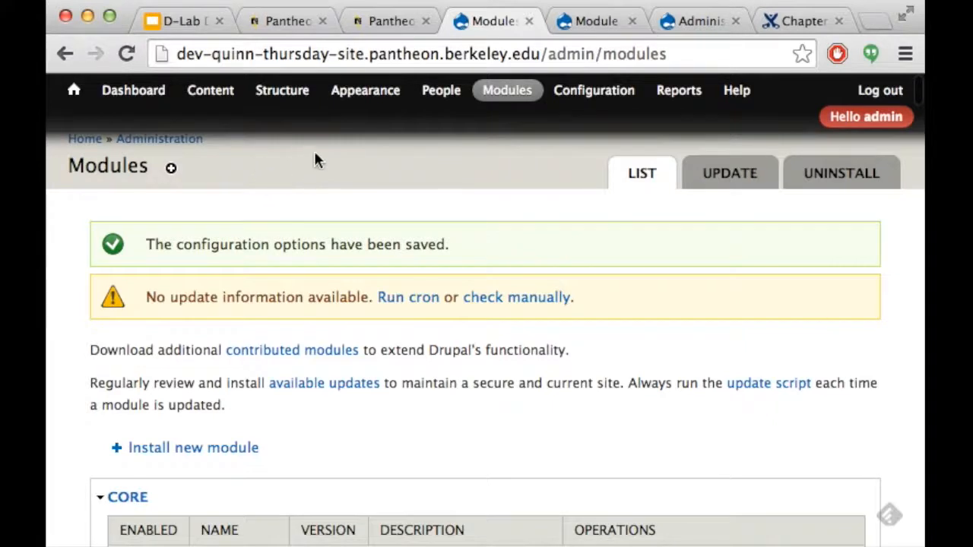
mouse_move(484, 90)
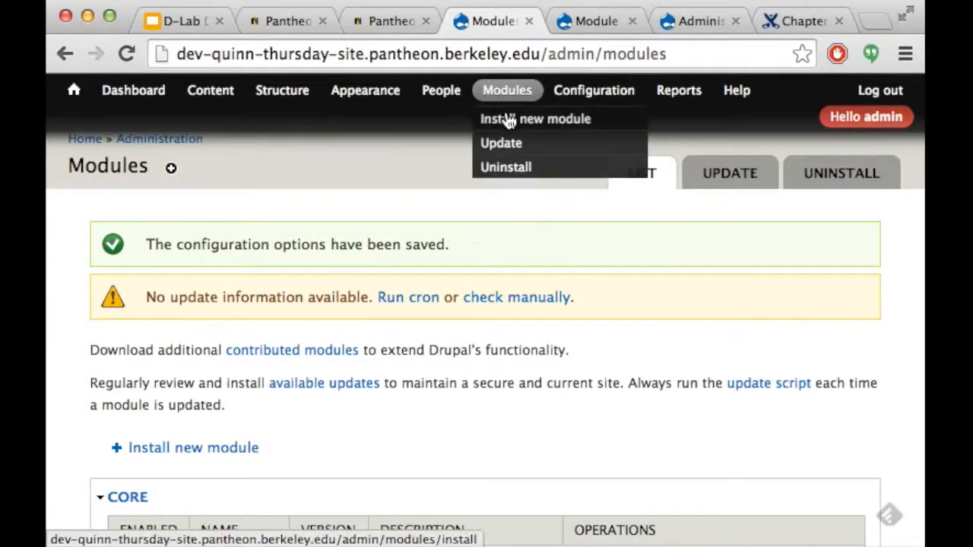
Open the Install new module page, then Google 'backup and migrate drupal module'
left_click(507, 120)
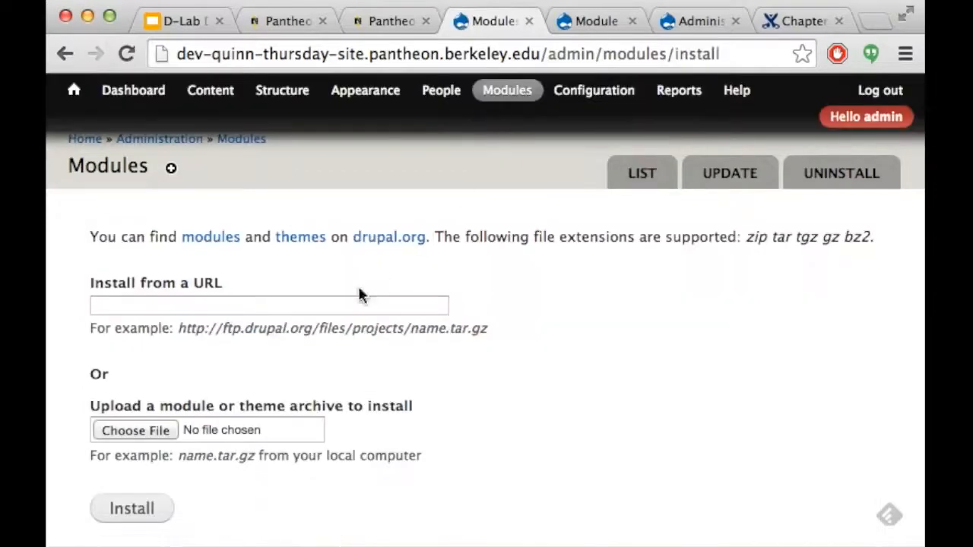
left_click(171, 19)
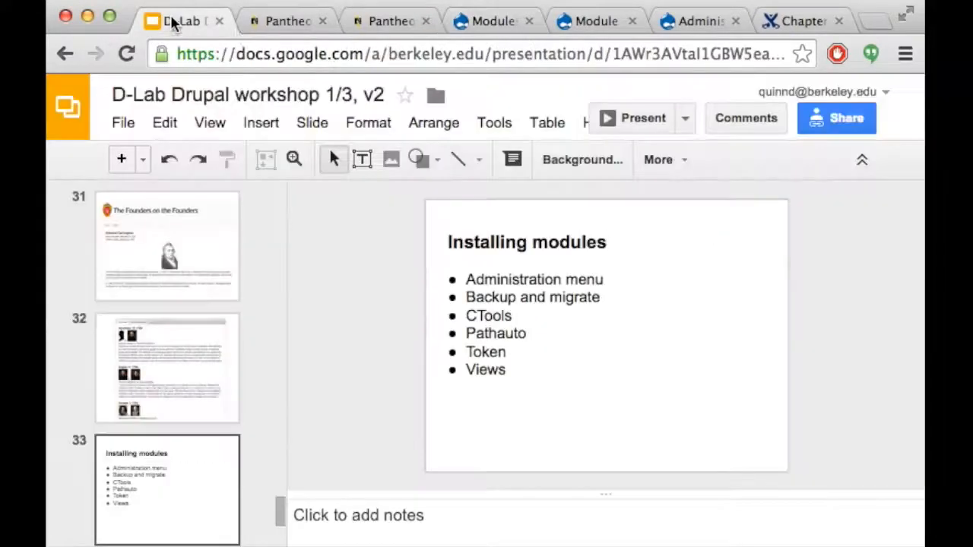
left_click(801, 20)
left_click(690, 20)
left_click(590, 61)
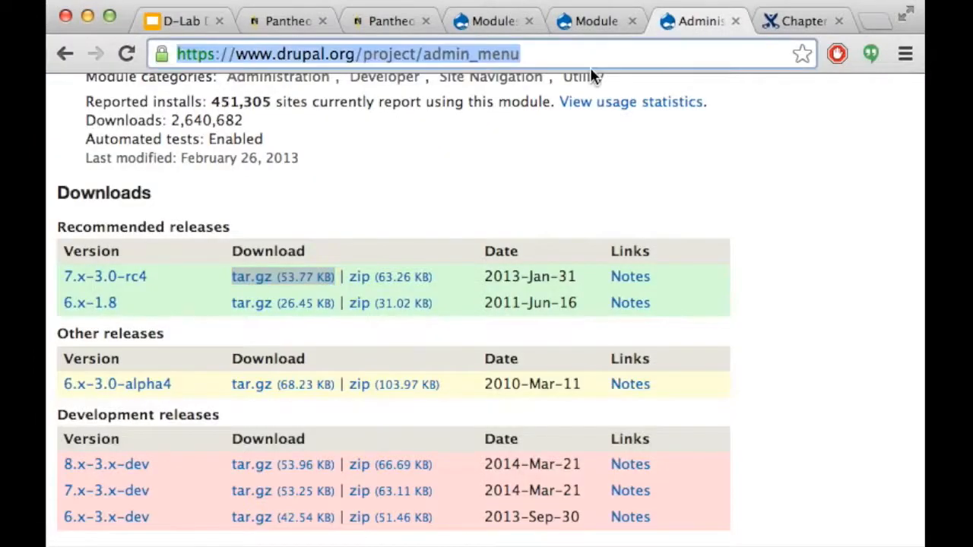
type("backup and migrate dr")
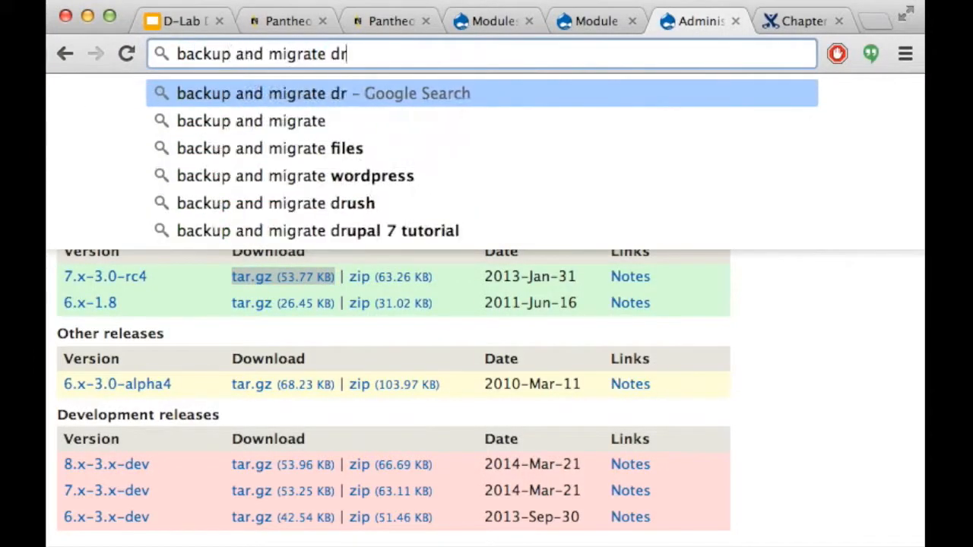
type("upal module")
key("Return")
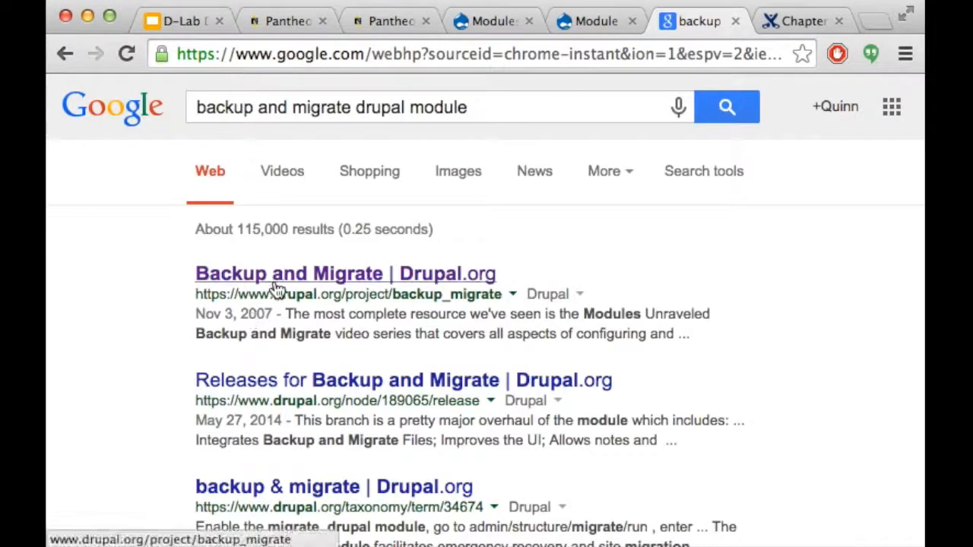
Copy the Backup and Migrate 7.x-3.0 tar.gz download link from its project page
left_click(275, 286)
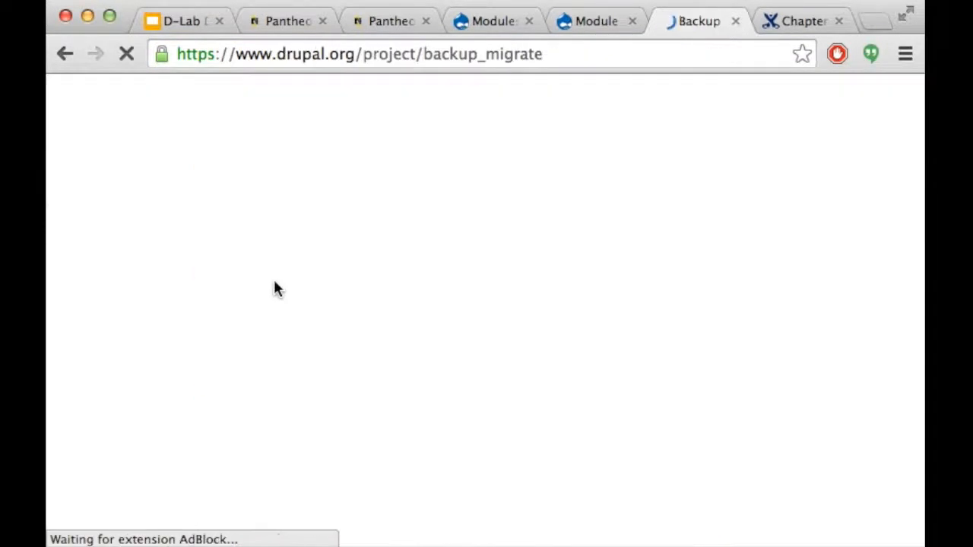
scroll(410, 284, "down", 10)
scroll(409, 284, "down", 10)
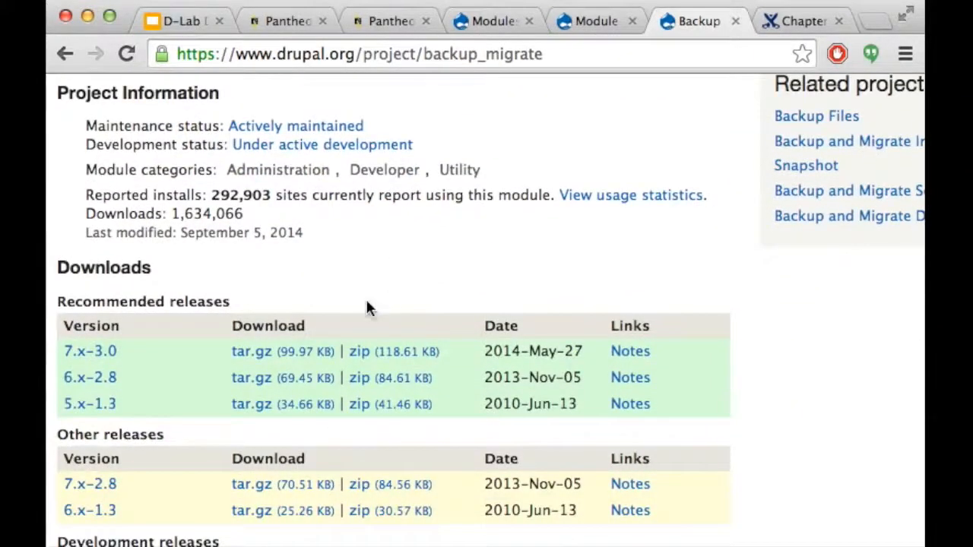
right_click(291, 355)
left_click(403, 221)
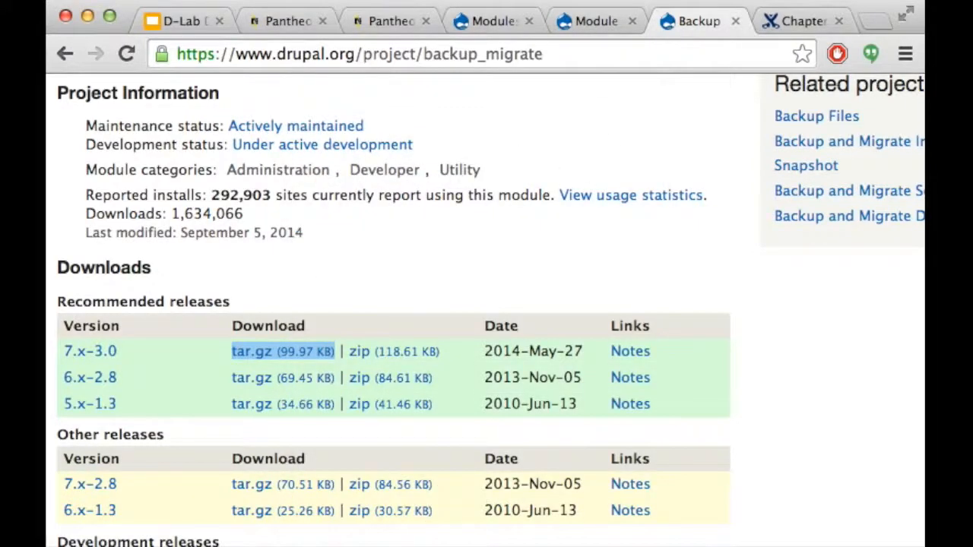
Close the duplicate modules tab and return to Drupal's Install new module page
left_click(598, 18)
left_click(632, 21)
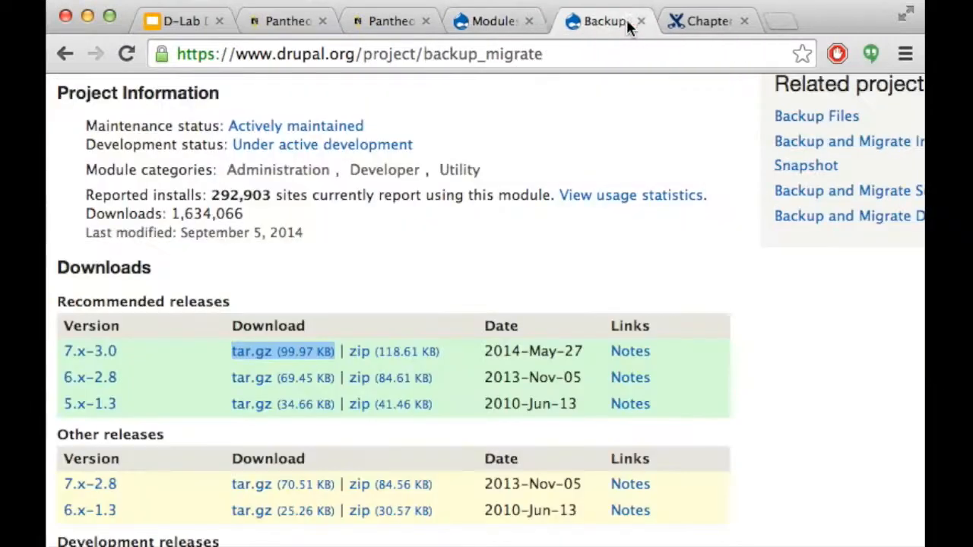
left_click(490, 22)
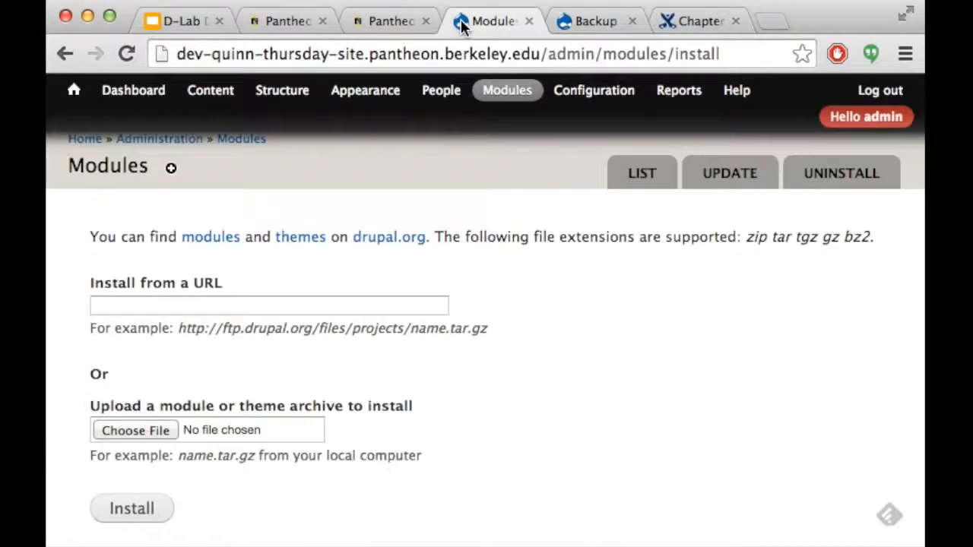
Paste the Backup and Migrate URL into 'Install from a URL' and install backup_migrate
left_click(304, 307)
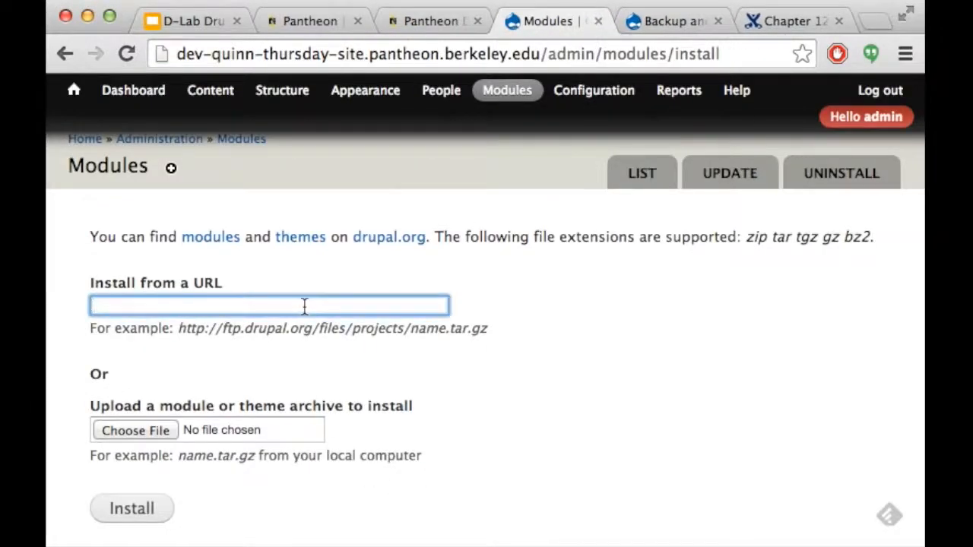
type("http://ftp.drupal.org/files/projects/backup_migrate-7.x-3.0.tar.gz")
left_click(547, 408)
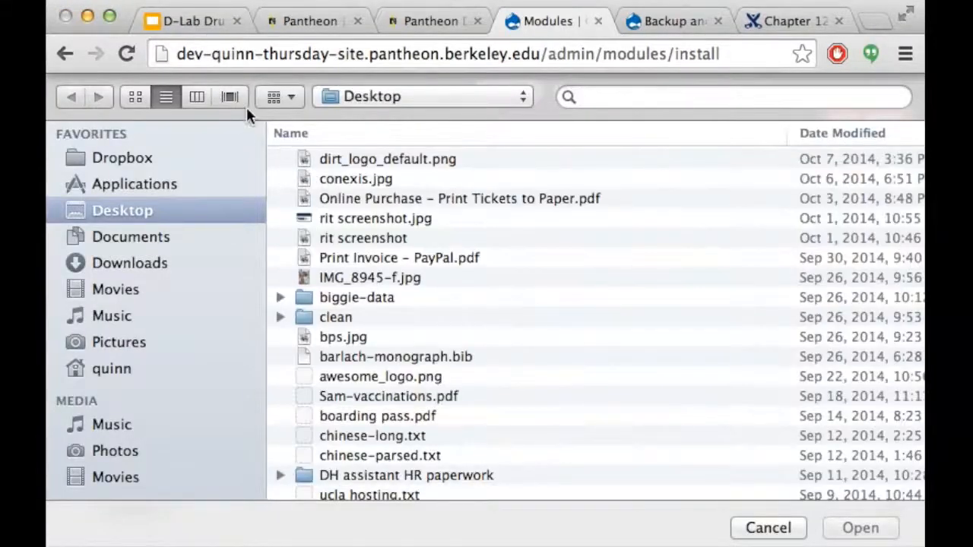
key("Escape")
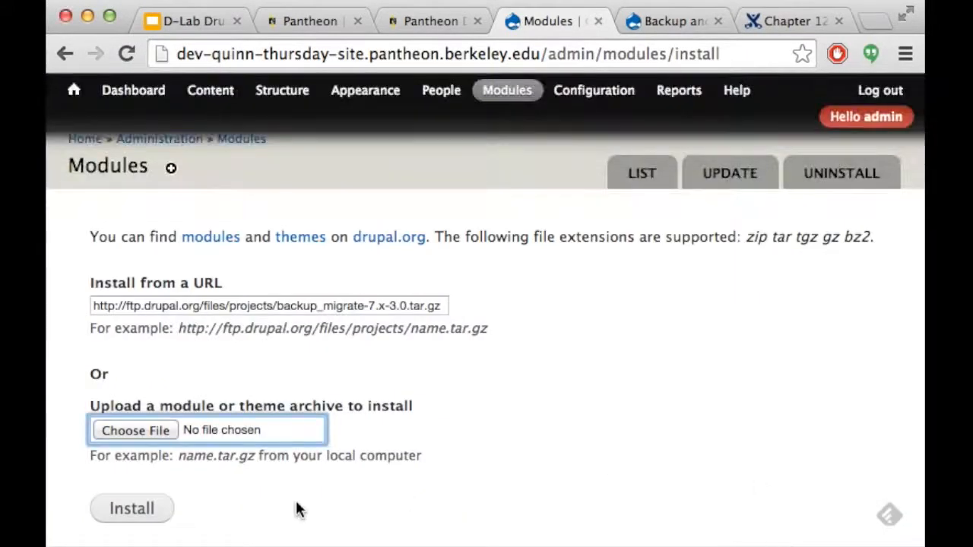
left_click(128, 508)
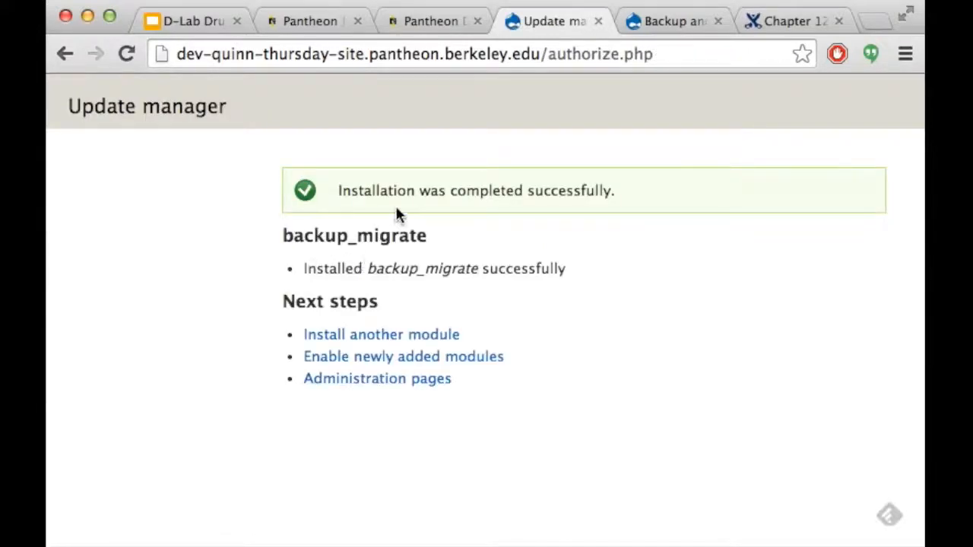
left_click(380, 337)
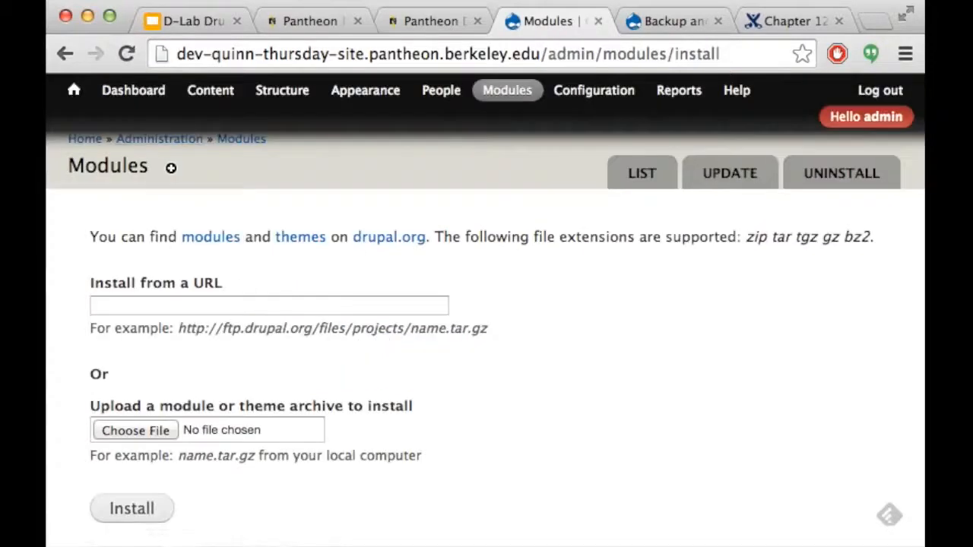
Glance at the Pantheon dashboard, then bring the Installing modules slide back up
left_click(297, 22)
left_click(406, 20)
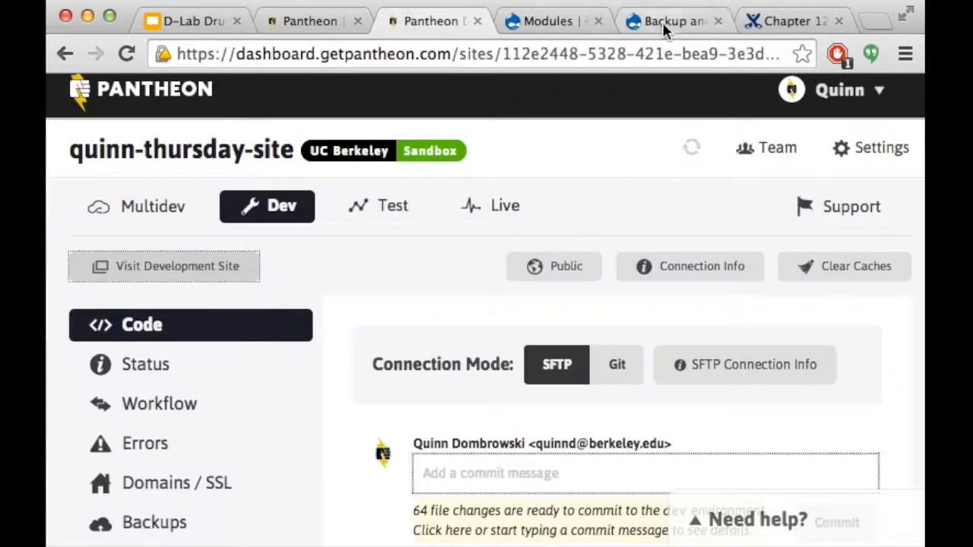
left_click(199, 23)
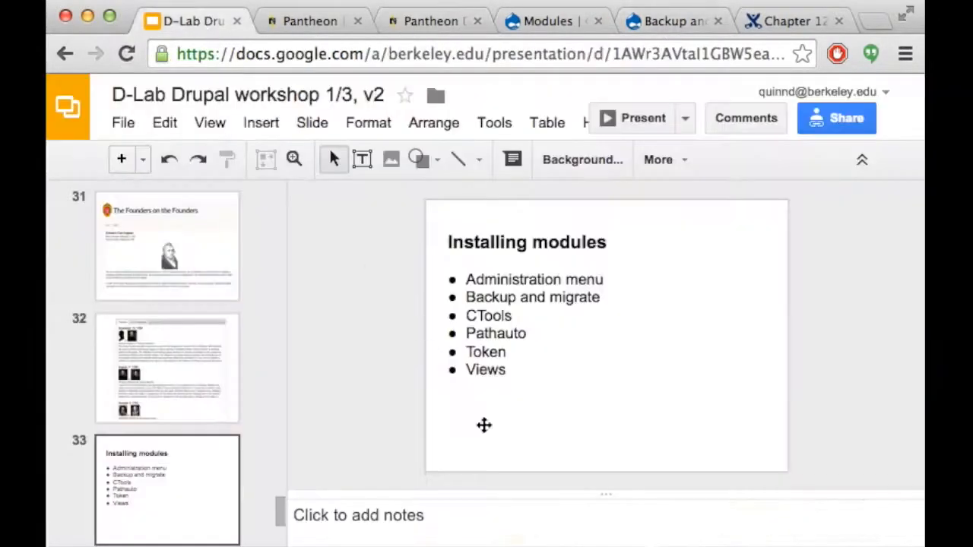
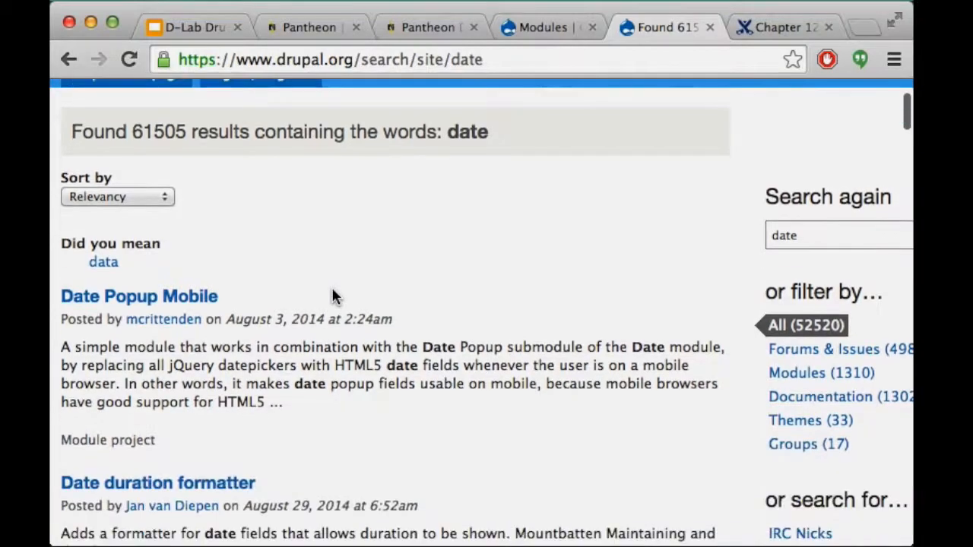
Search Google for 'drupal module date' and open the Date | Drupal.org project page
scroll(328, 250, "down", 3)
scroll(328, 251, "down", 20)
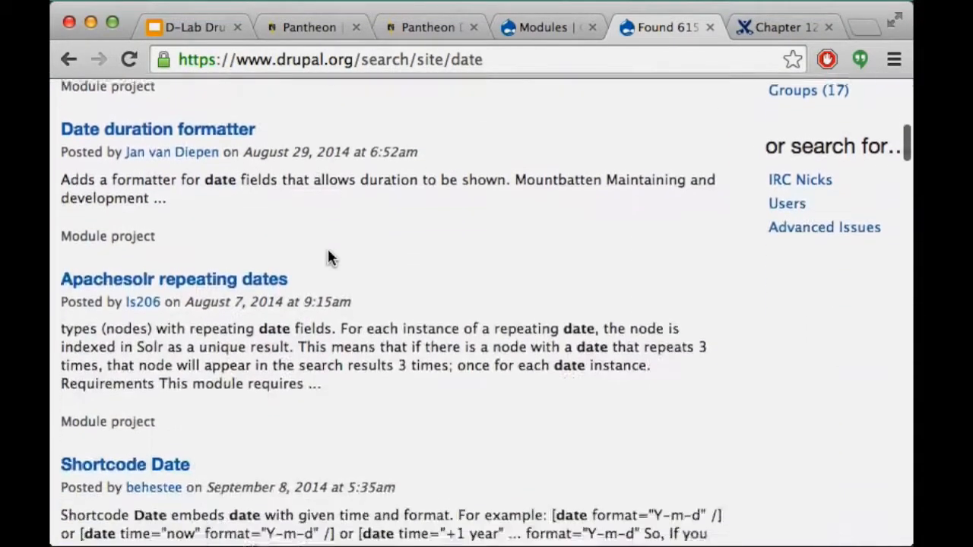
scroll(329, 255, "down", 20)
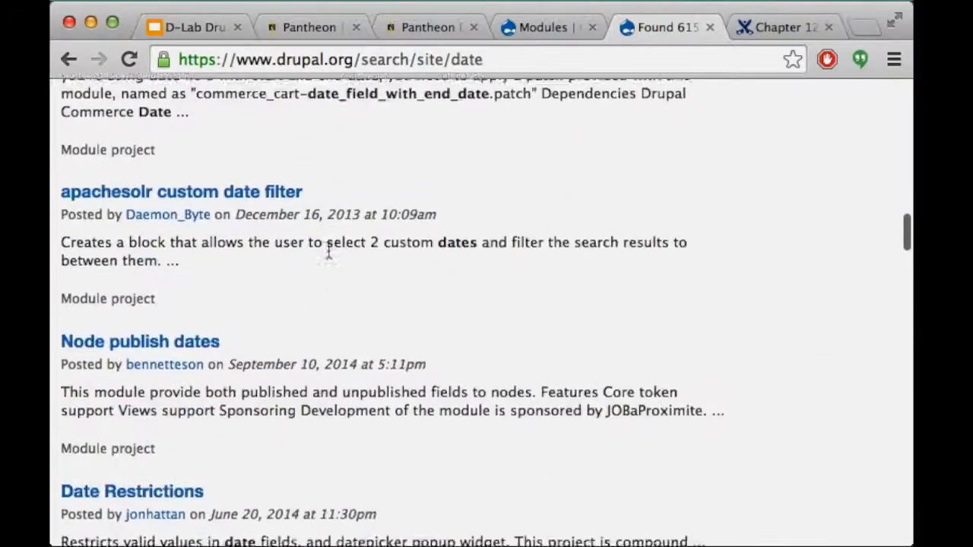
scroll(328, 253, "down", 20)
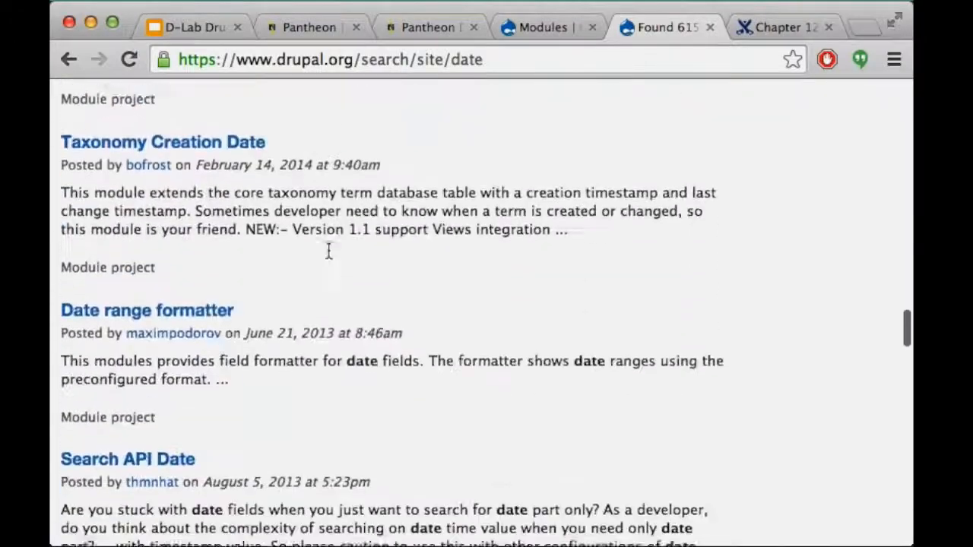
scroll(329, 255, "down", 20)
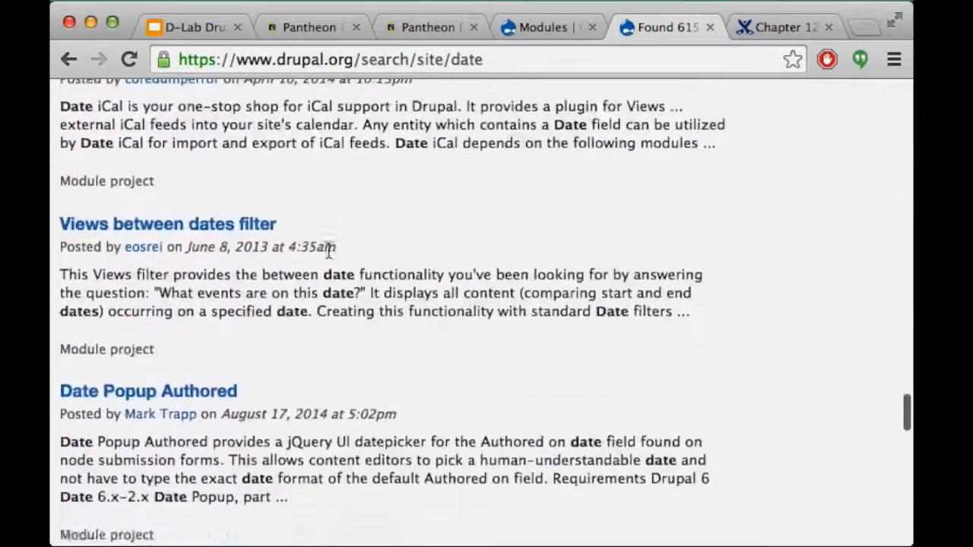
scroll(282, 251, "down", 5)
scroll(282, 247, "up", 10)
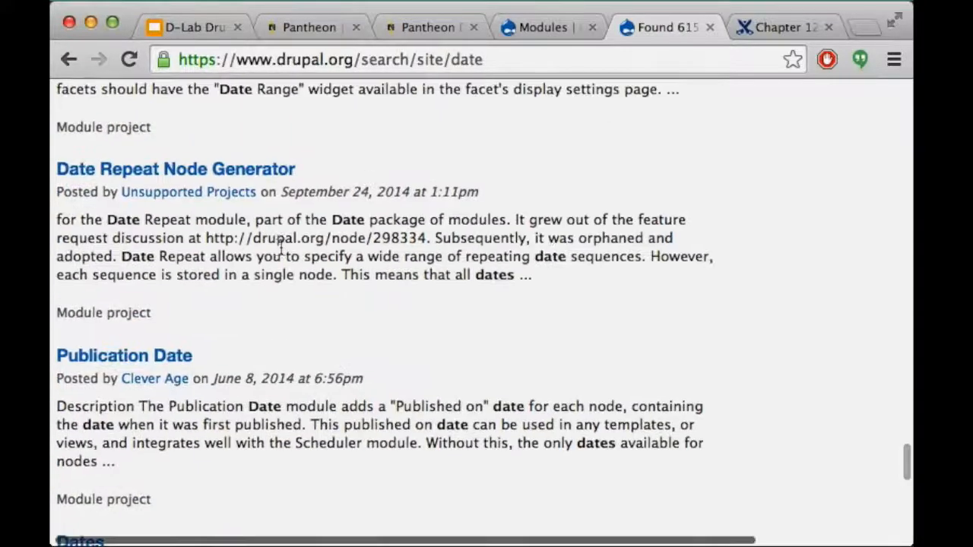
left_click(326, 59)
type("drupal module token")
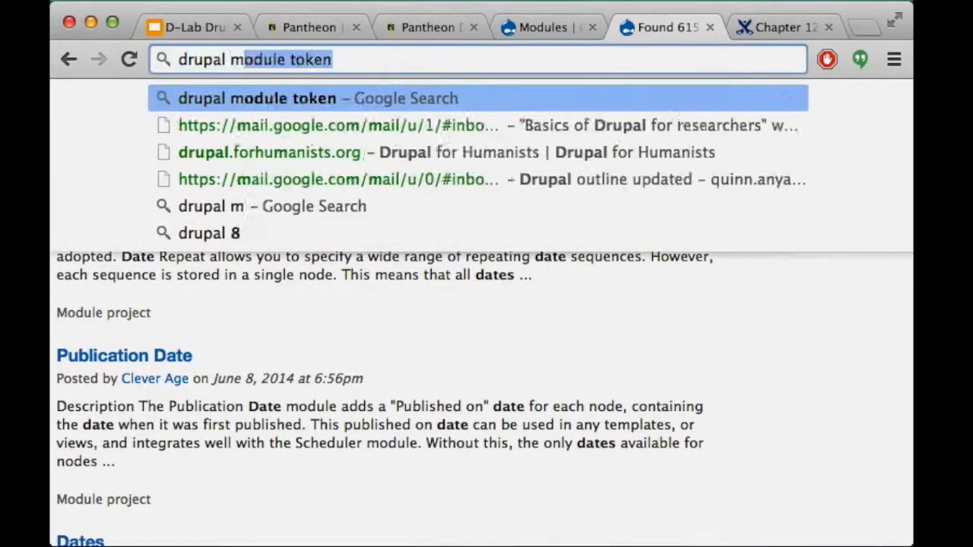
key("Return")
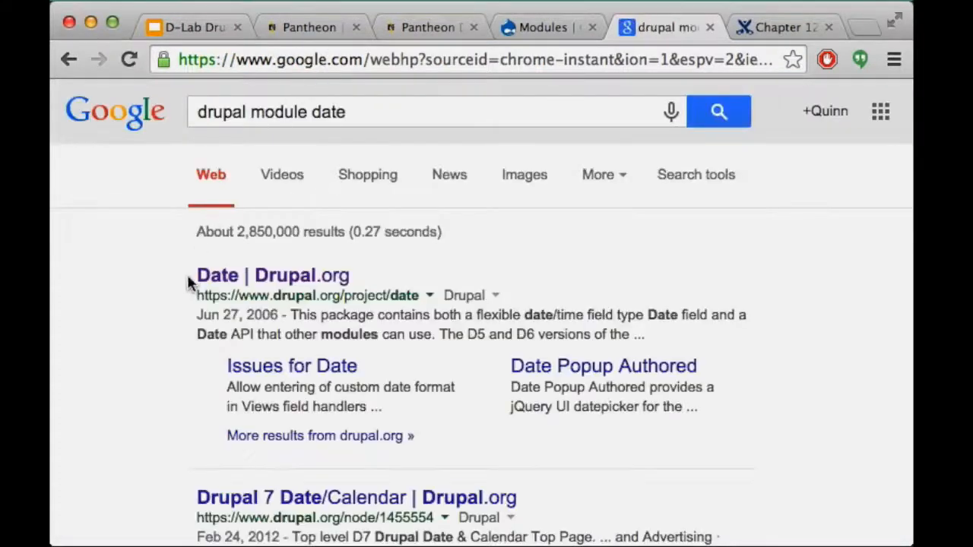
left_click(235, 276)
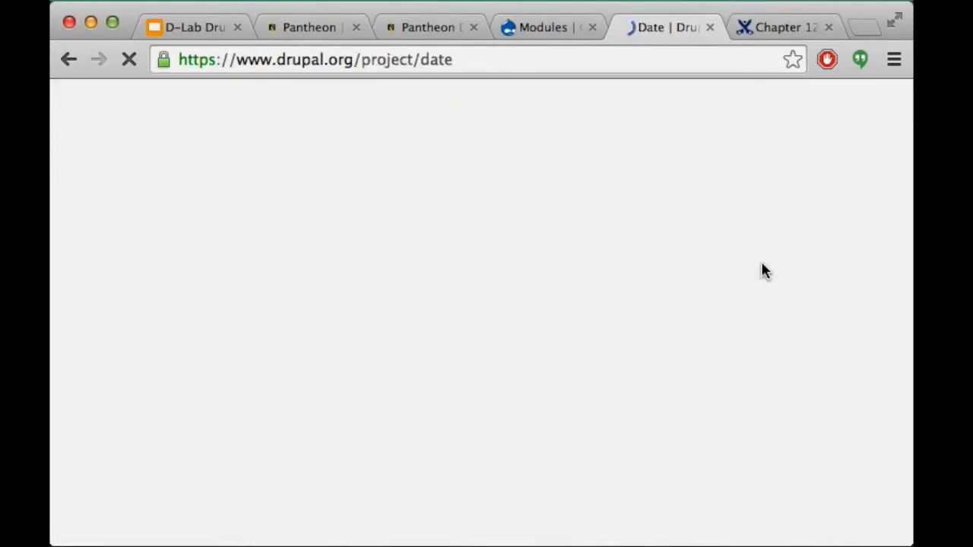
Scroll to the Date project information and highlight its actively maintained status
scroll(760, 260, "down", 5)
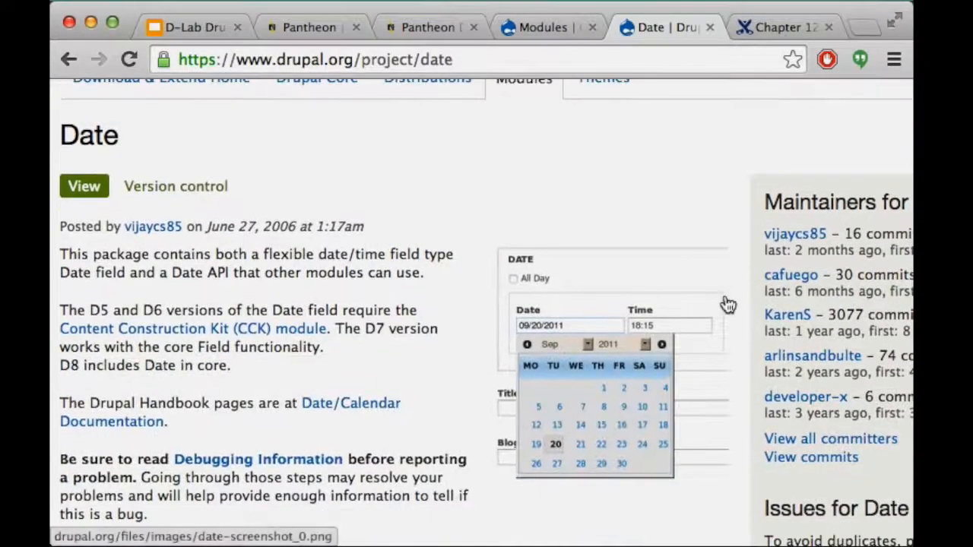
scroll(727, 304, "down", 10)
scroll(724, 303, "down", 10)
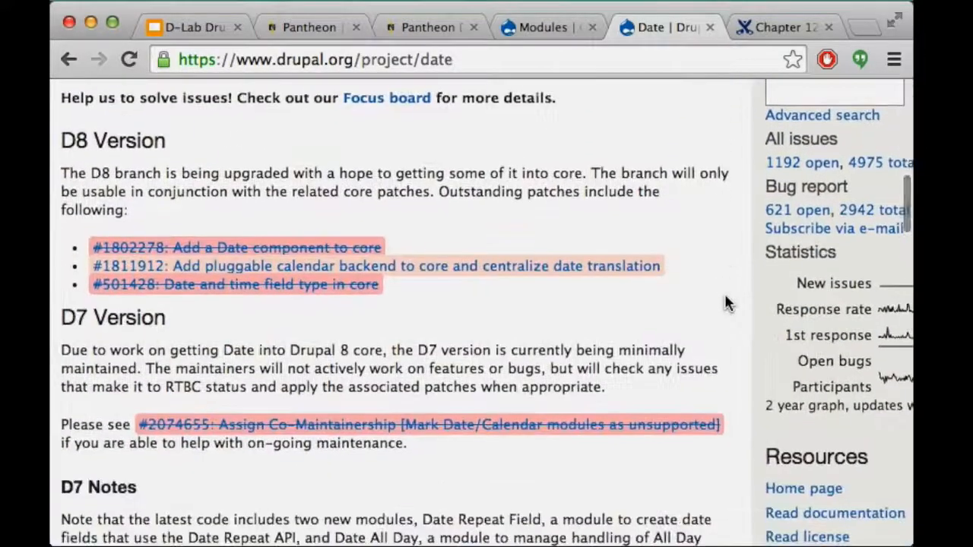
scroll(724, 303, "down", 12)
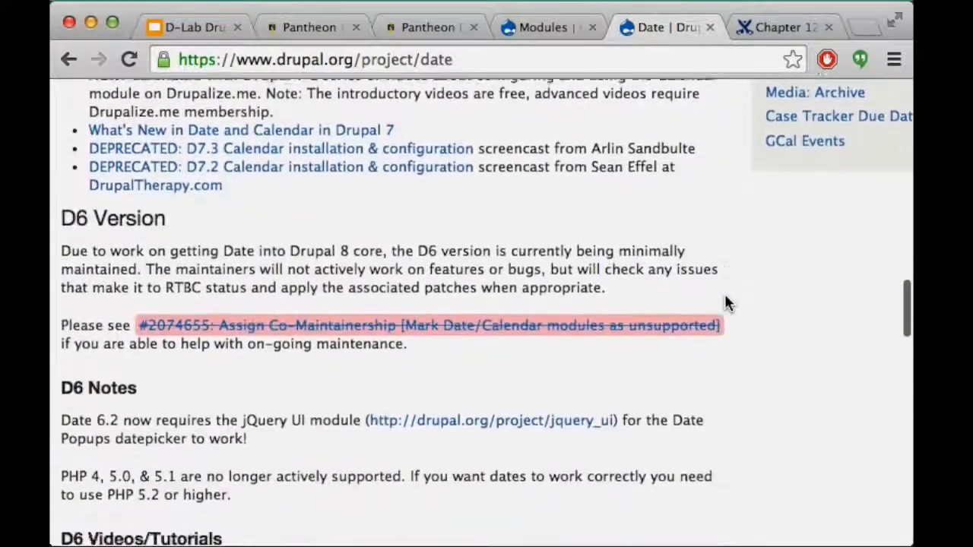
scroll(725, 303, "down", 8)
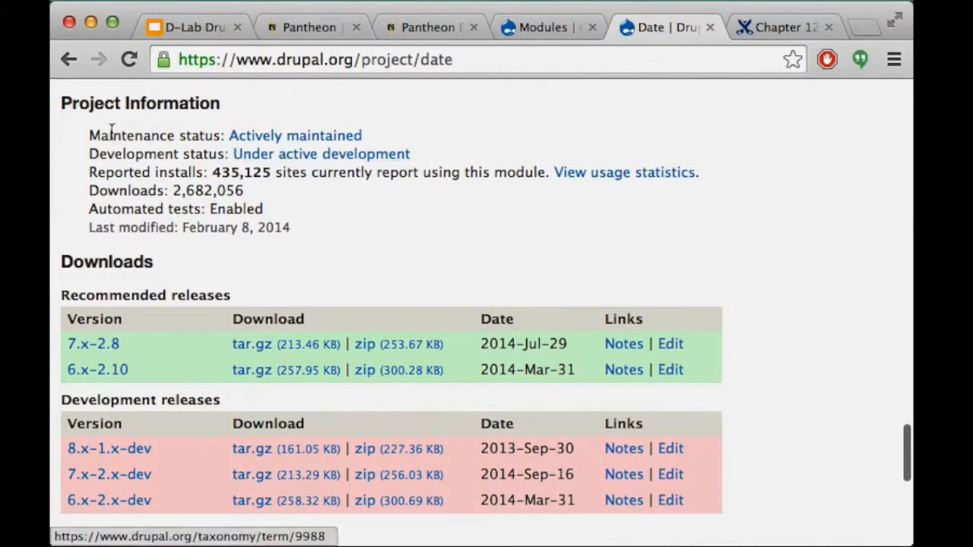
left_click_drag(87, 130, 404, 128)
left_click(403, 129)
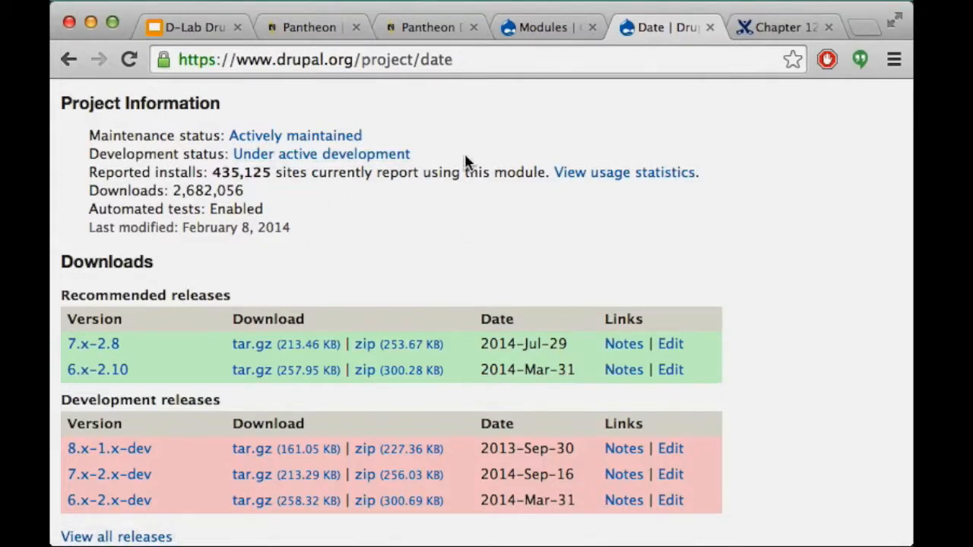
Highlight the Date module's 435,125 reported installs
scroll(466, 161, "down", 1)
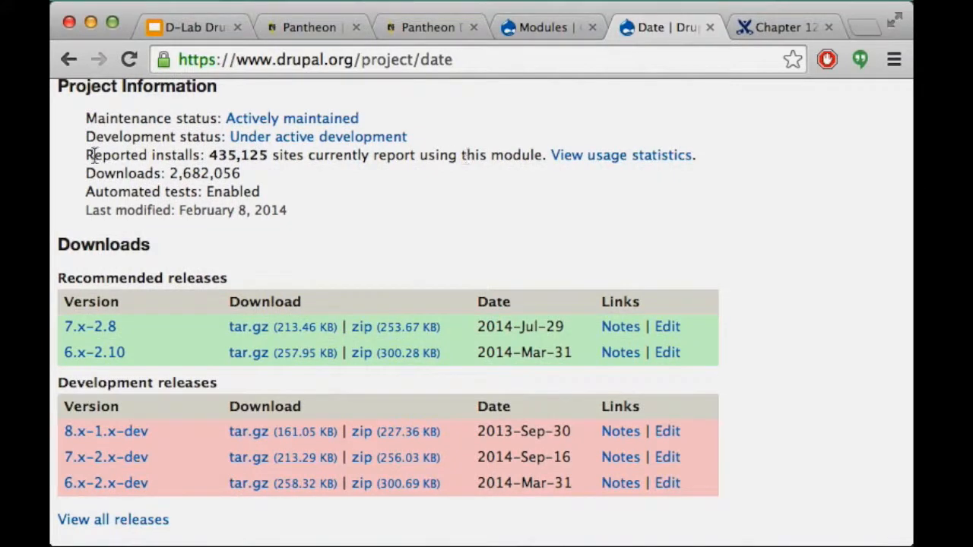
left_click_drag(87, 156, 267, 149)
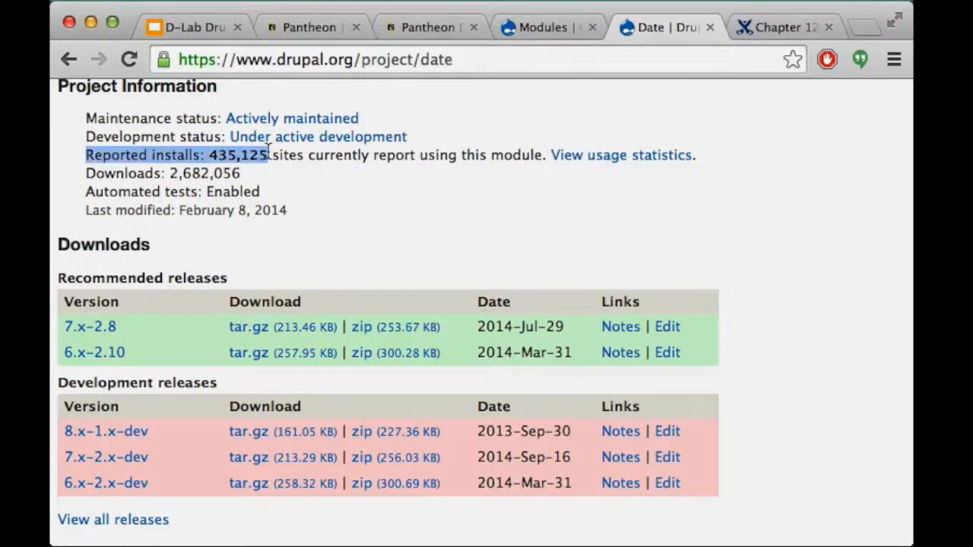
left_click(272, 154)
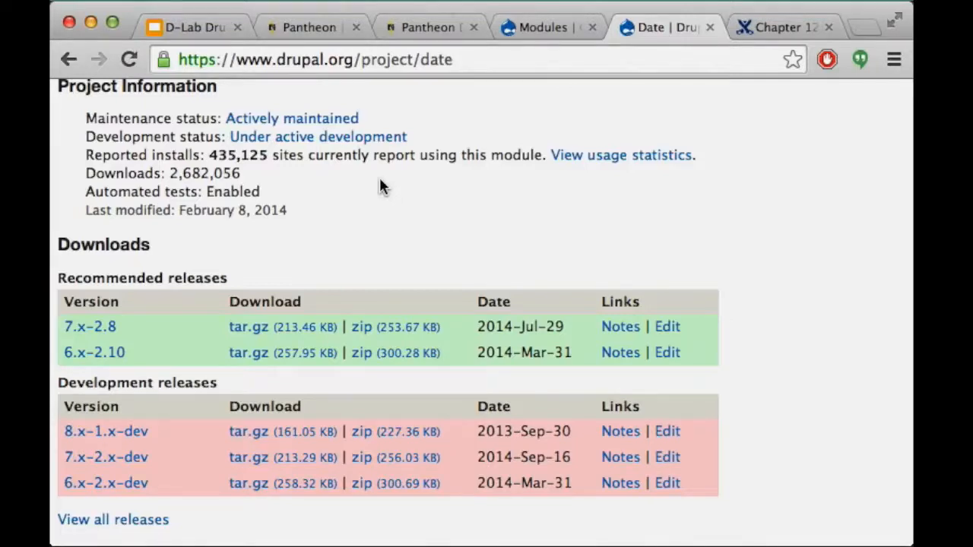
left_click(748, 30)
Search for the Partial Date module and open its drupal.org project page
left_click(695, 61)
type("drupal partial date mo")
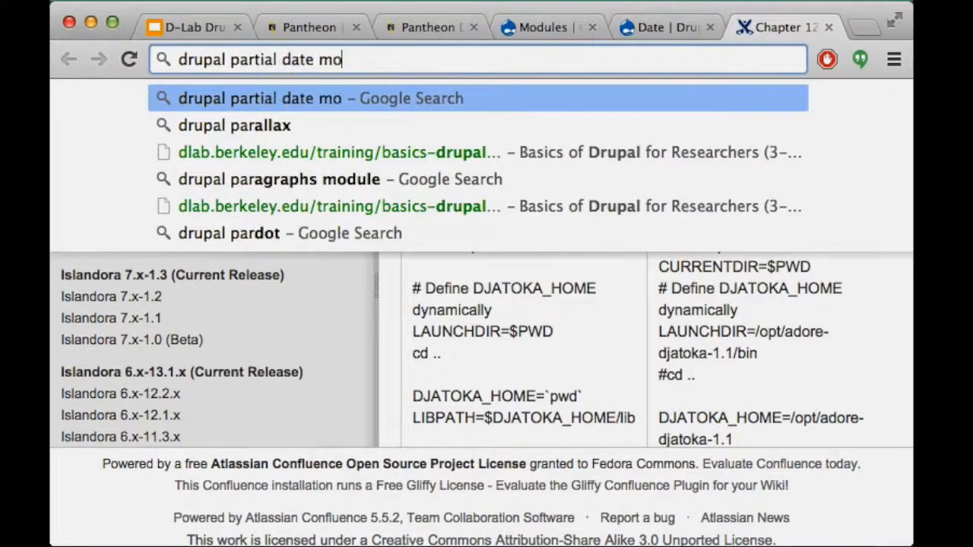
key("Return")
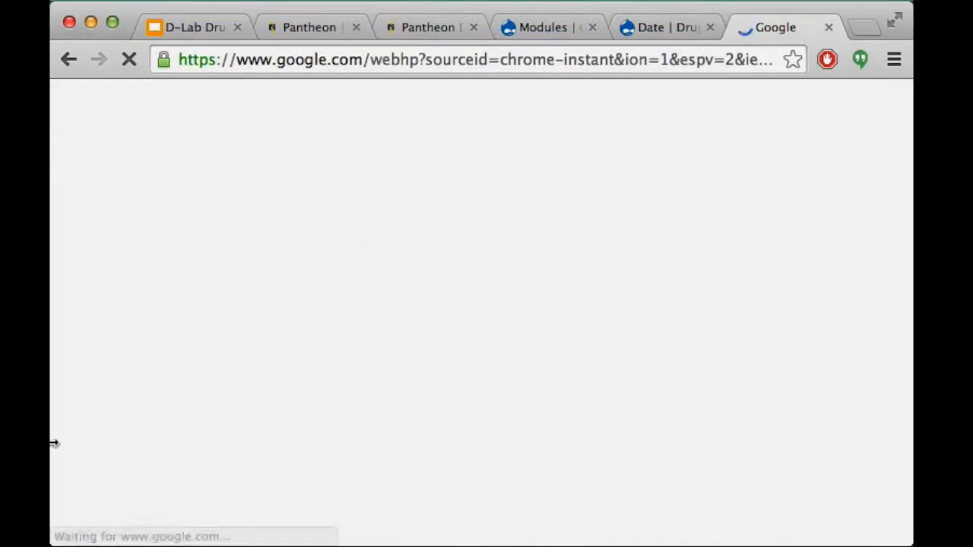
left_click(290, 280)
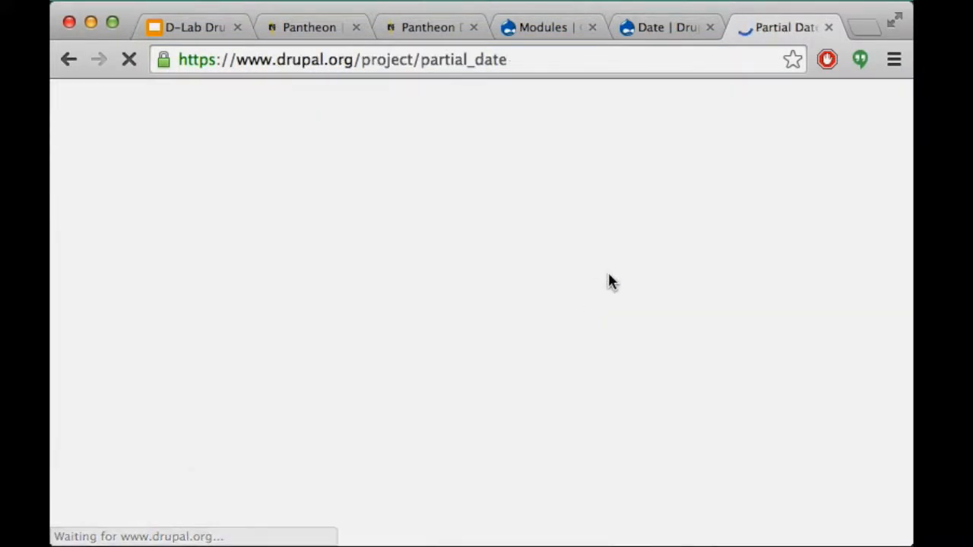
scroll(608, 281, "down", 10)
scroll(608, 280, "down", 20)
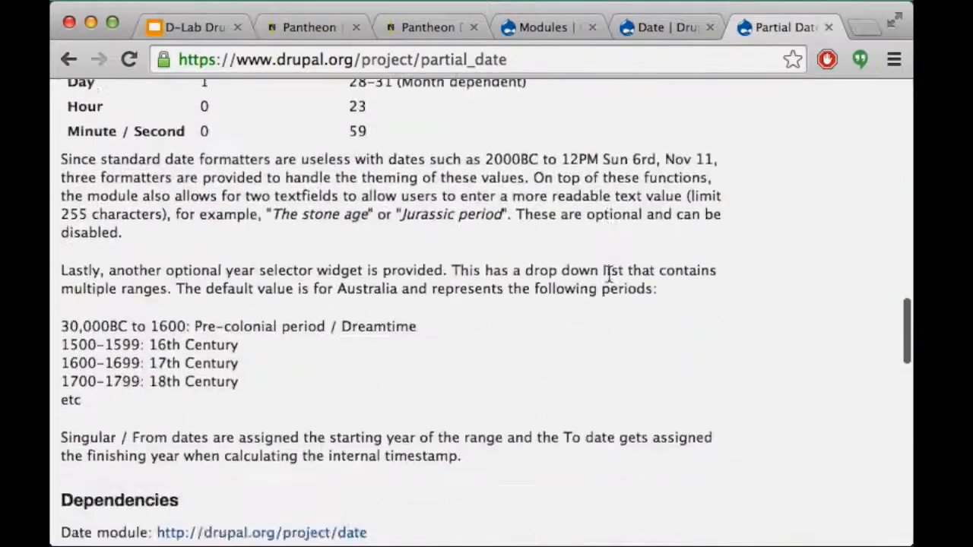
scroll(608, 281, "up", 5)
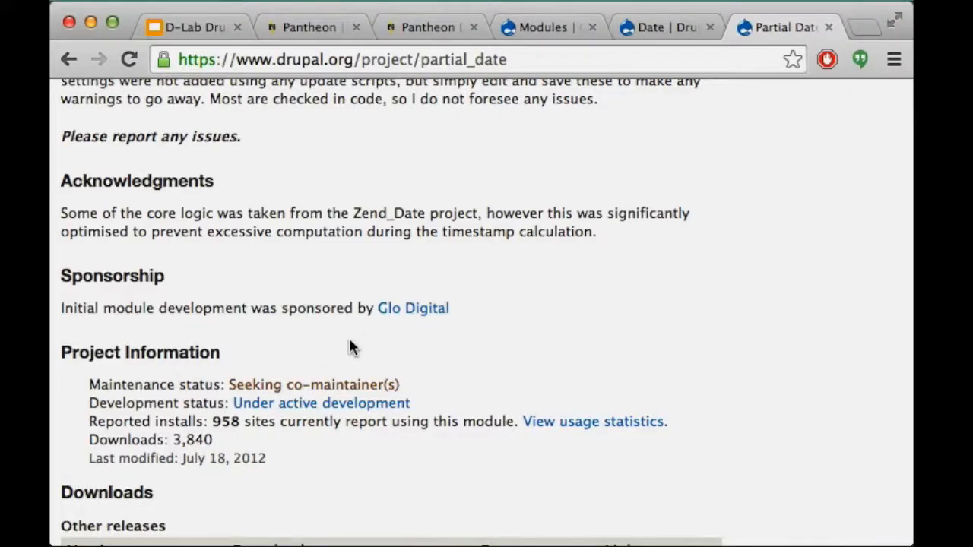
scroll(325, 348, "down", 4)
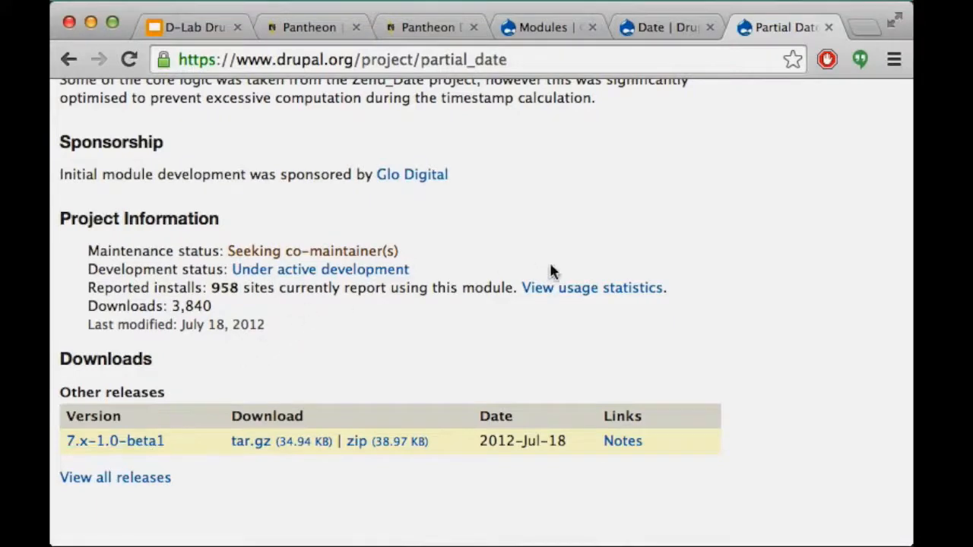
Check the Partial Date usage statistics, then return to its project page showing 958 installs
left_click(602, 294)
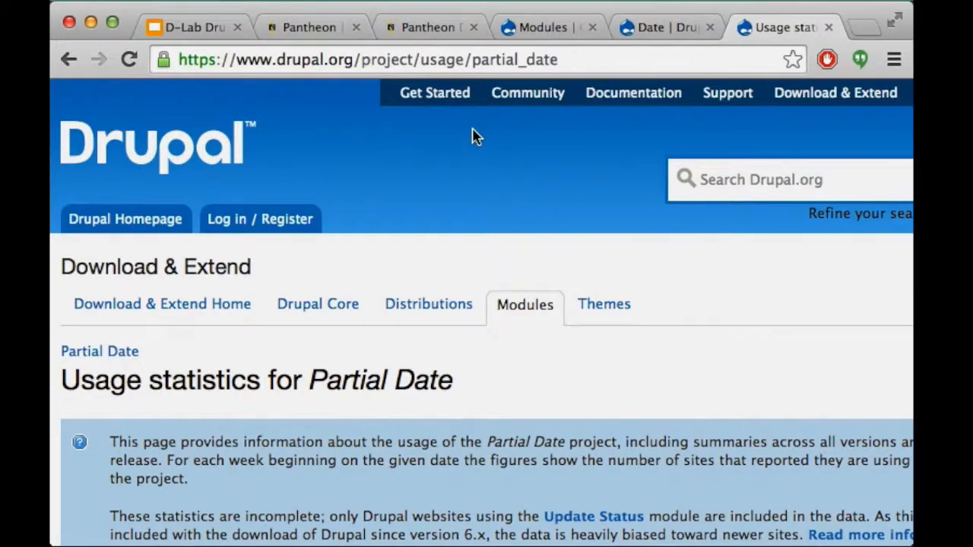
scroll(476, 137, "down", 1)
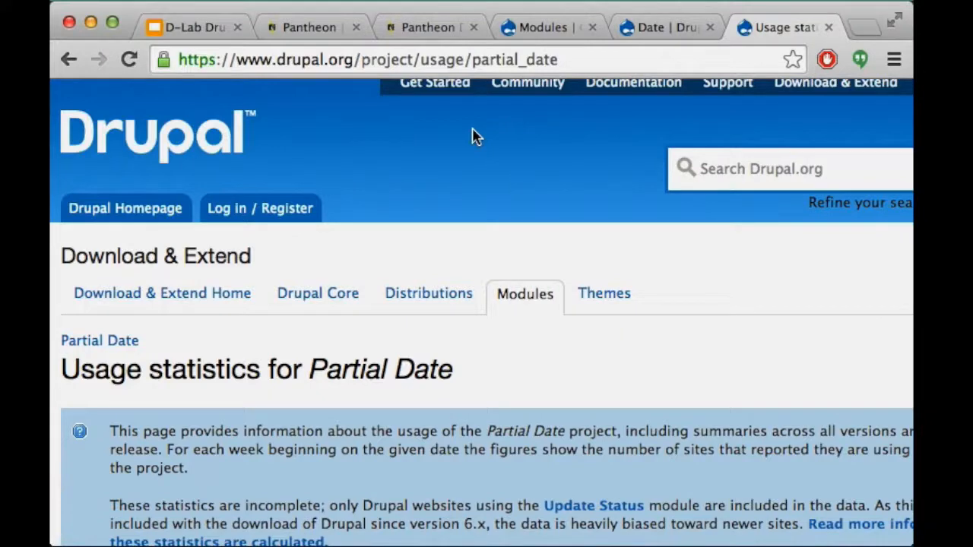
scroll(471, 136, "down", 5)
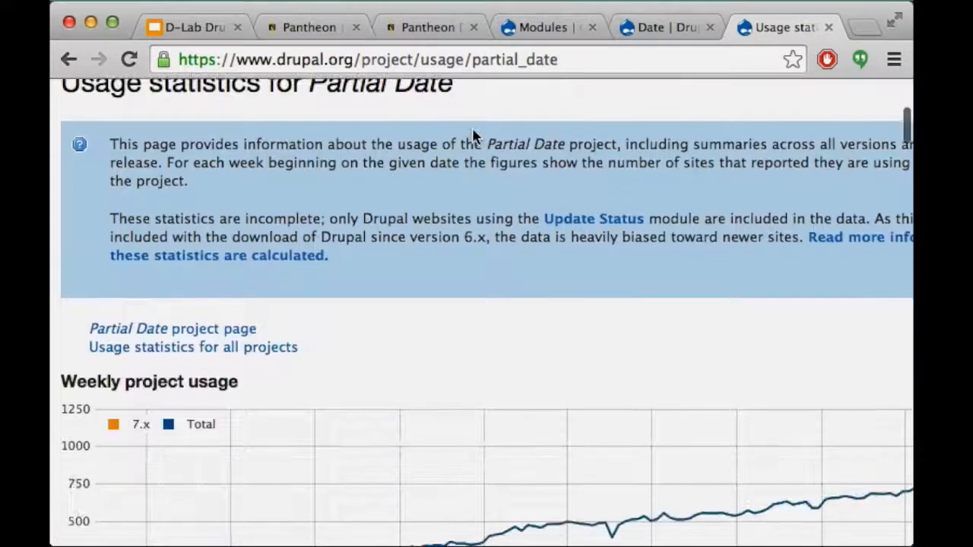
scroll(301, 327, "right", 3)
scroll(301, 327, "down", 2)
scroll(301, 327, "left", 3)
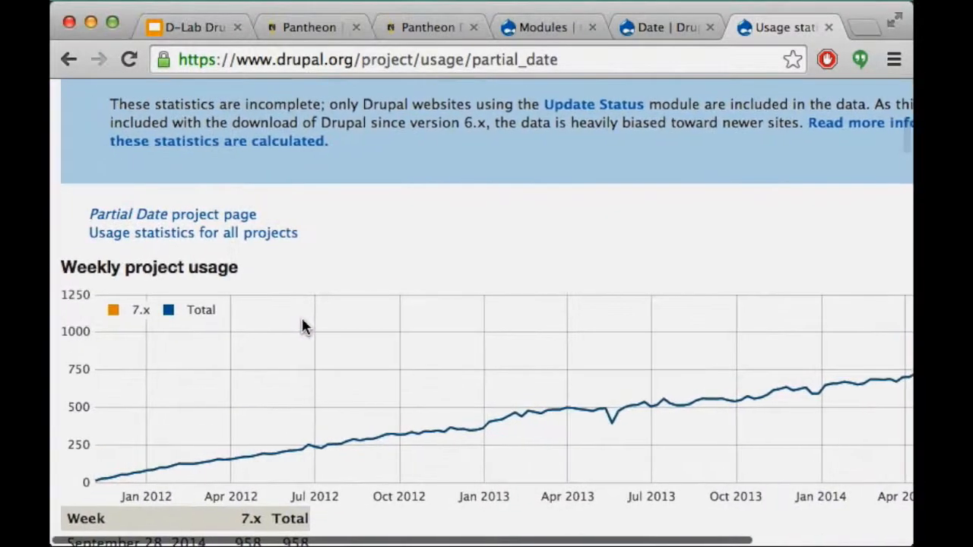
left_click(67, 60)
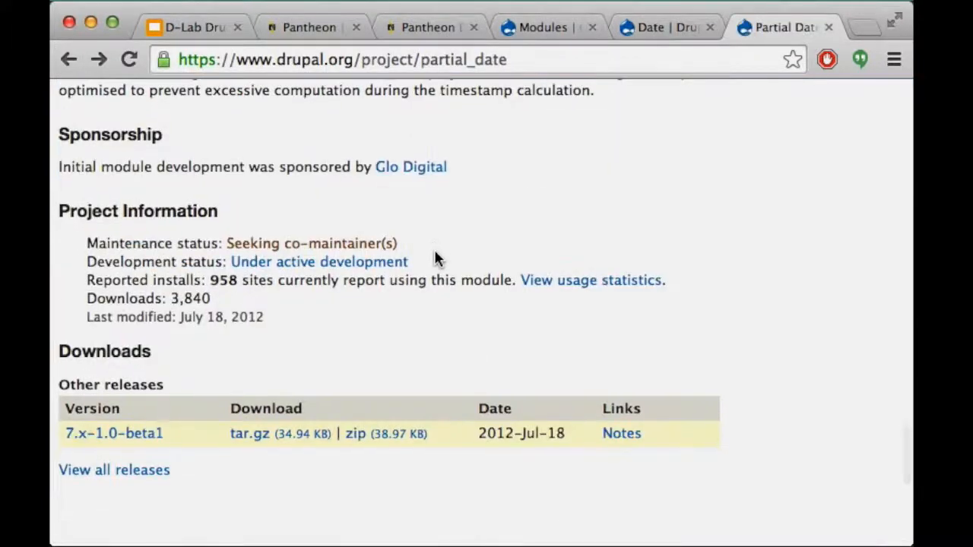
Reopen and scroll the Partial Date usage statistics table
left_click(590, 281)
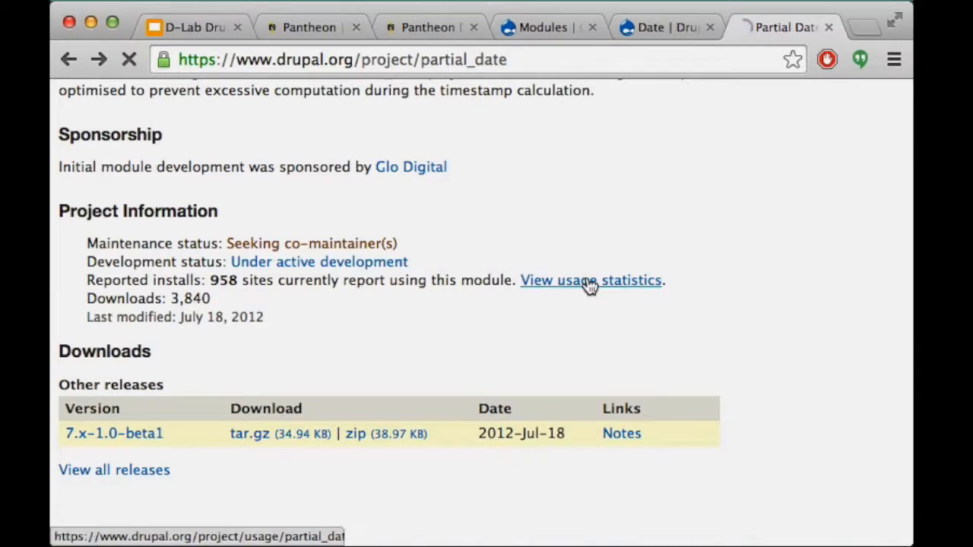
scroll(467, 422, "down", 5)
scroll(465, 417, "down", 6)
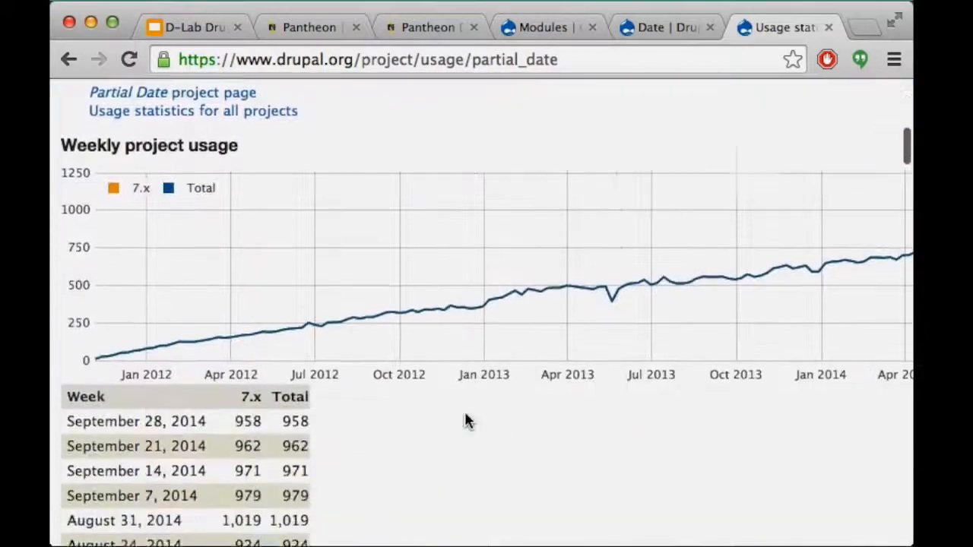
scroll(464, 419, "right", 4)
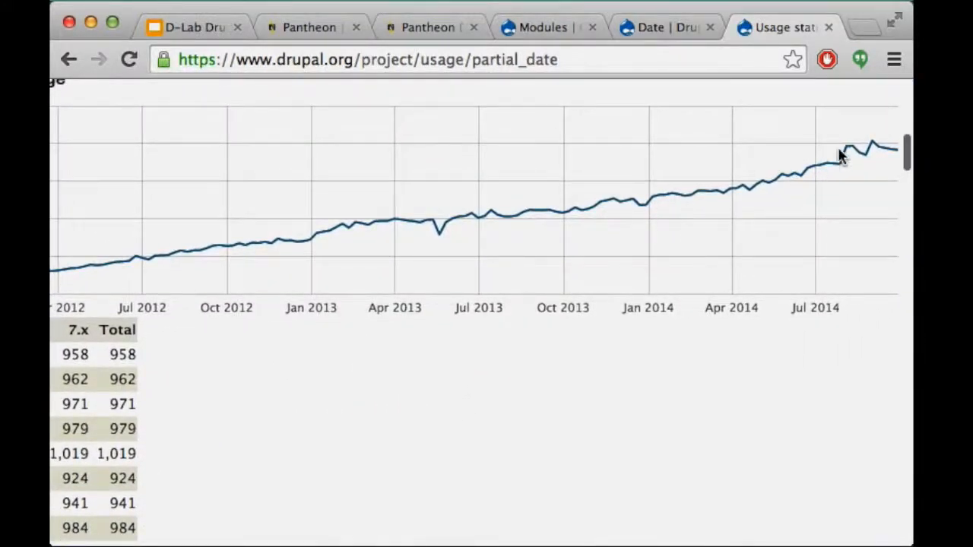
Compare with the Date module's usage statistics, then go back to its project page
left_click(660, 34)
scroll(286, 366, "down", 3)
scroll(287, 372, "up", 2)
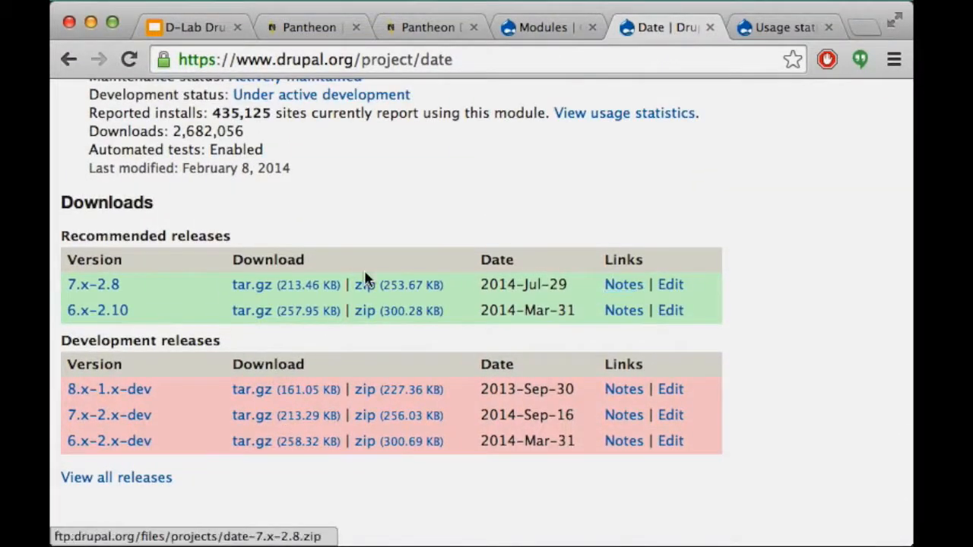
scroll(608, 145, "up", 1)
left_click(640, 145)
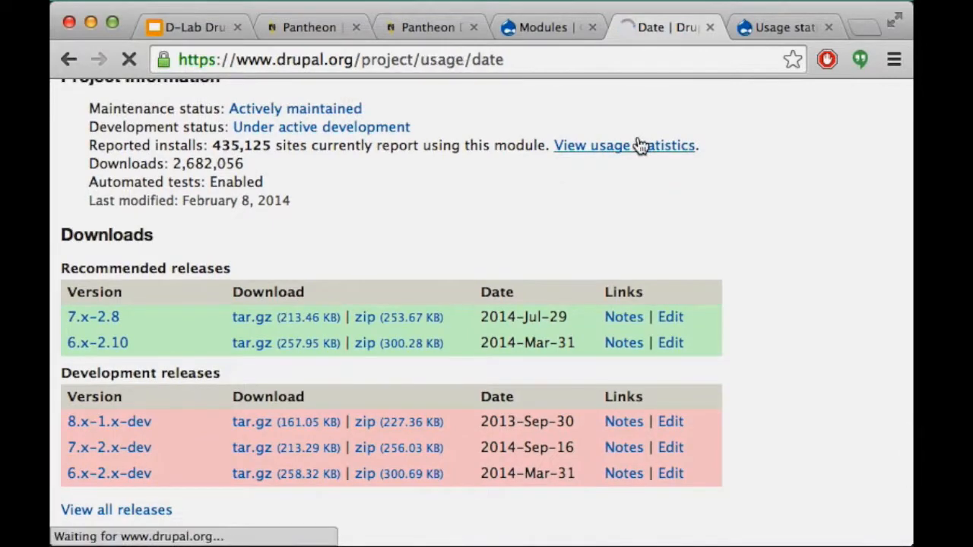
scroll(487, 318, "down", 2)
scroll(488, 318, "down", 12)
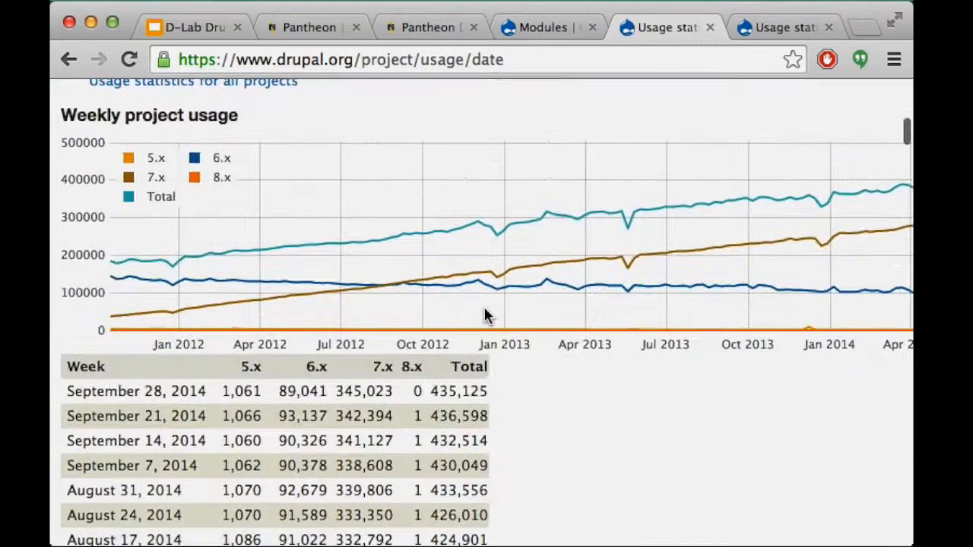
scroll(402, 177, "right", 2)
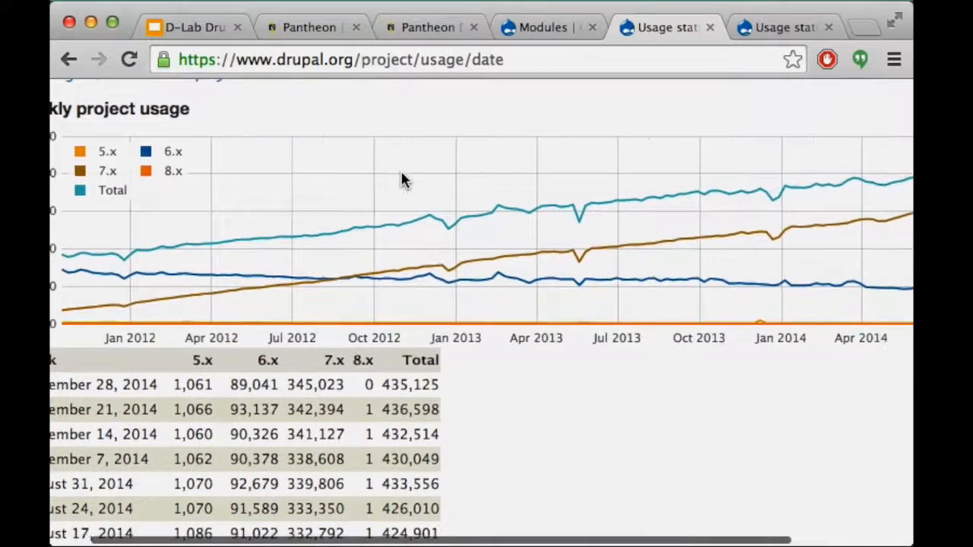
scroll(401, 176, "left", 3)
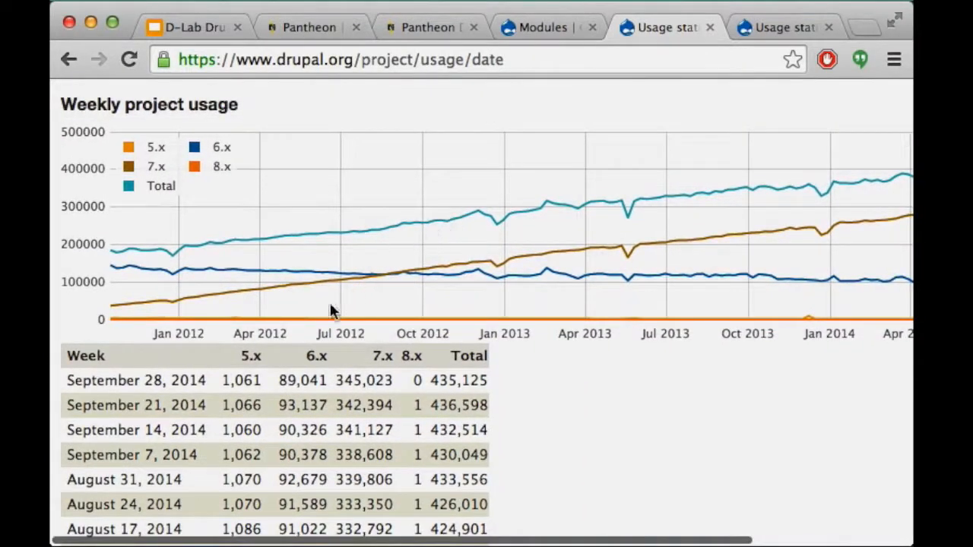
scroll(494, 279, "right", 5)
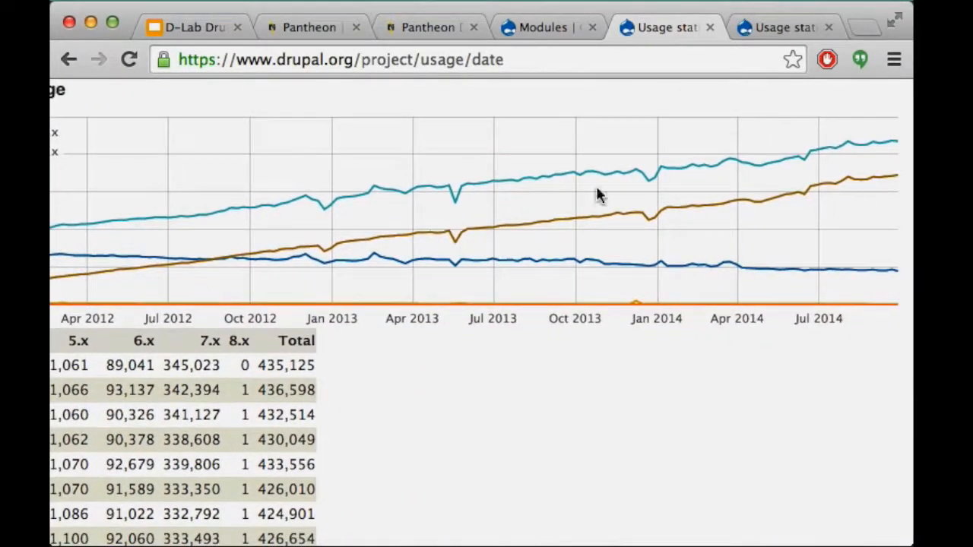
scroll(257, 238, "left", 5)
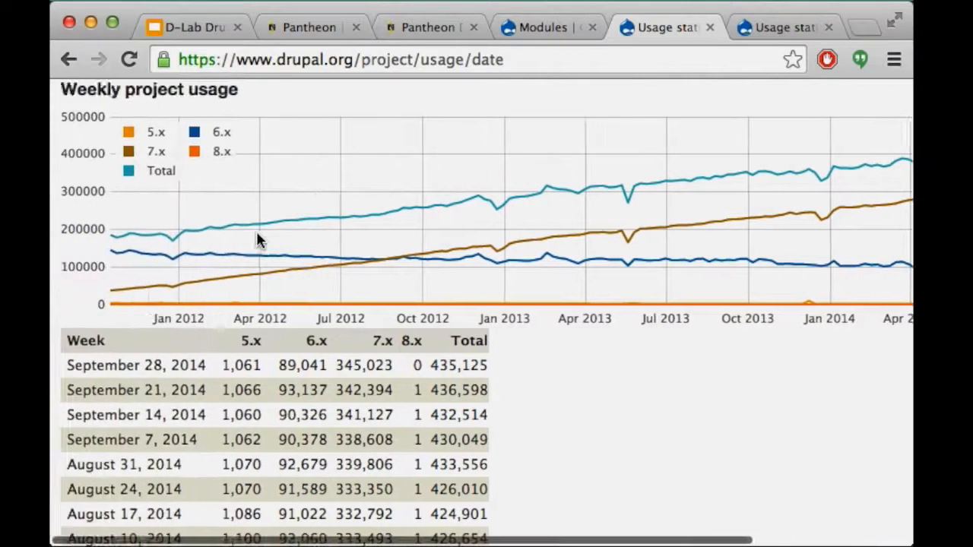
scroll(256, 232, "down", 1)
scroll(228, 266, "down", 10)
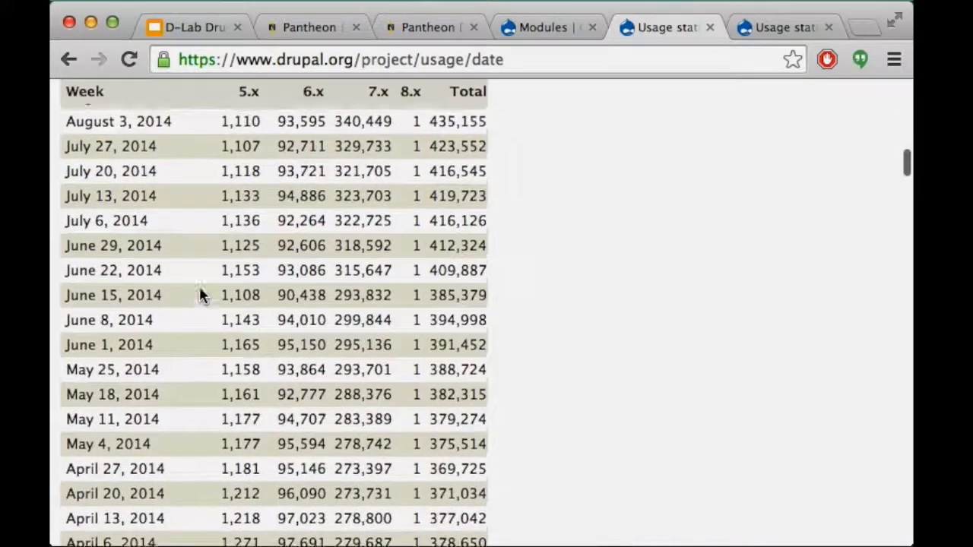
scroll(201, 295, "up", 10)
left_click(67, 60)
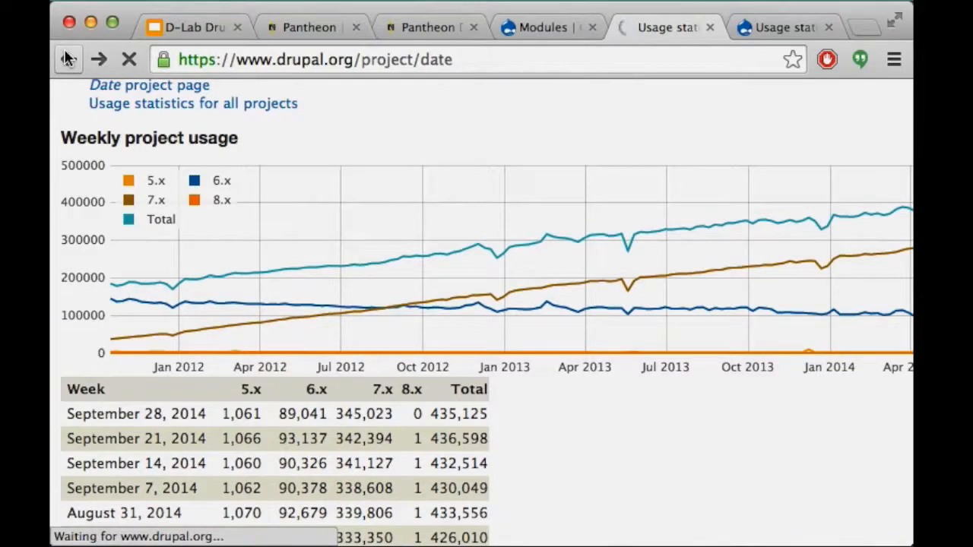
Open the list of all open issues for the Date module
scroll(400, 280, "up", 8)
scroll(400, 278, "up", 10)
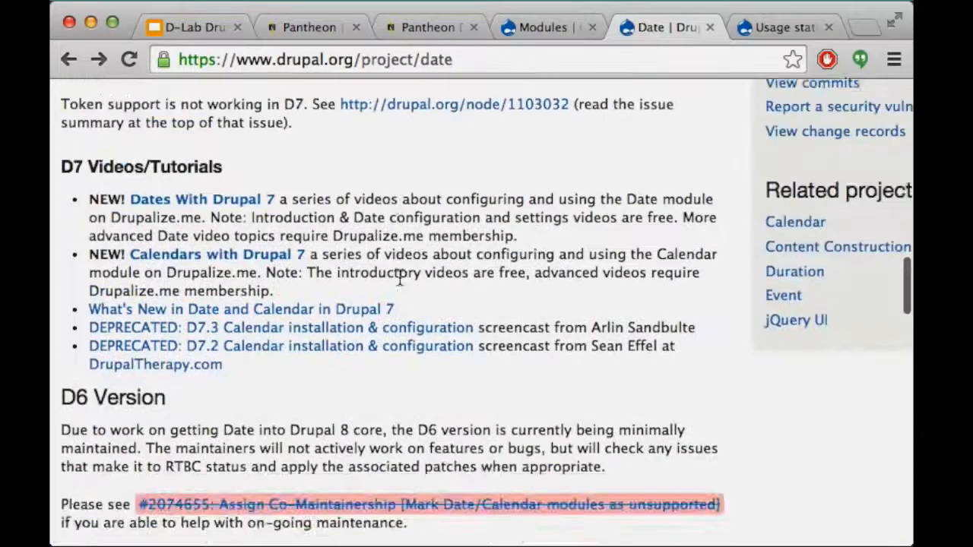
scroll(402, 285, "up", 8)
scroll(401, 285, "right", 5)
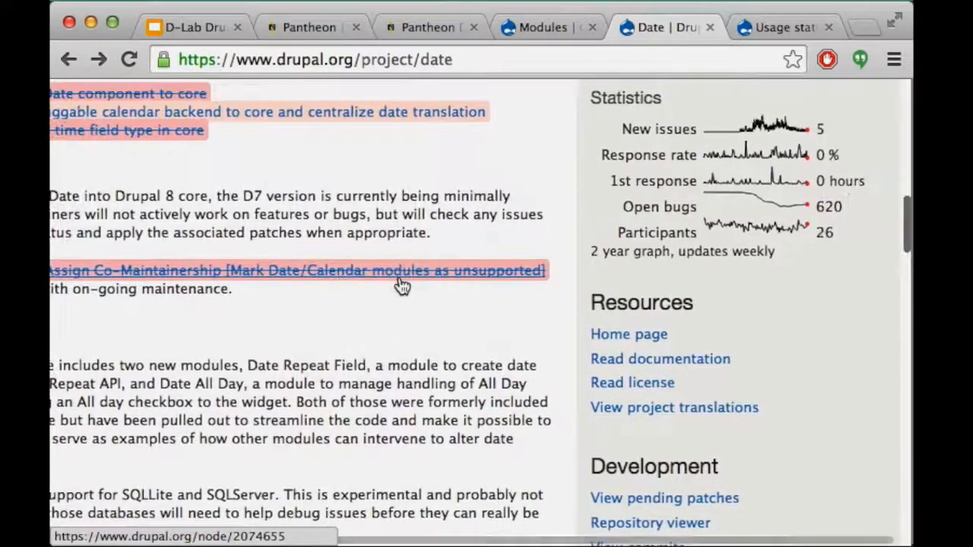
scroll(401, 285, "down", 2)
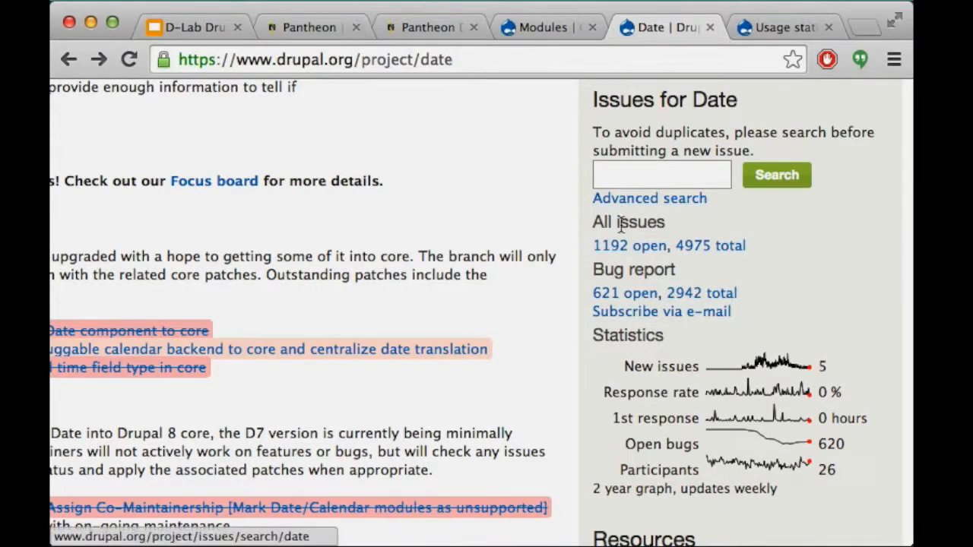
left_click(626, 253)
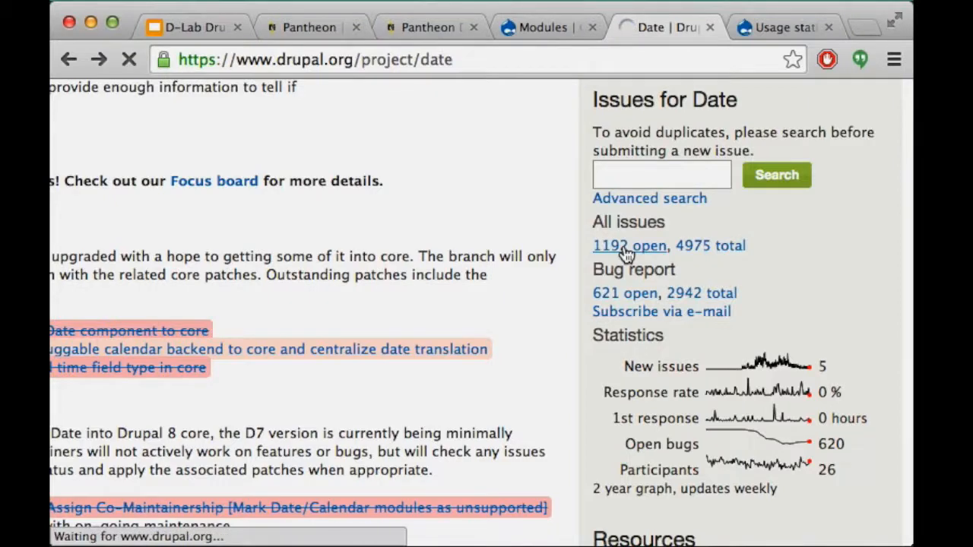
Scroll through the Date issue table entries and return to the top of the page
scroll(311, 298, "down", 3)
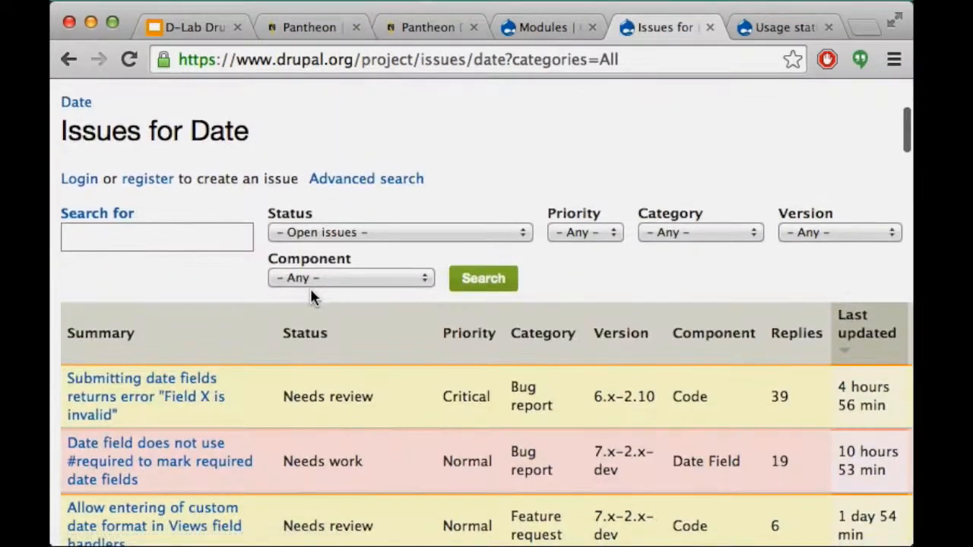
scroll(241, 343, "up", 5)
scroll(240, 342, "up", 2)
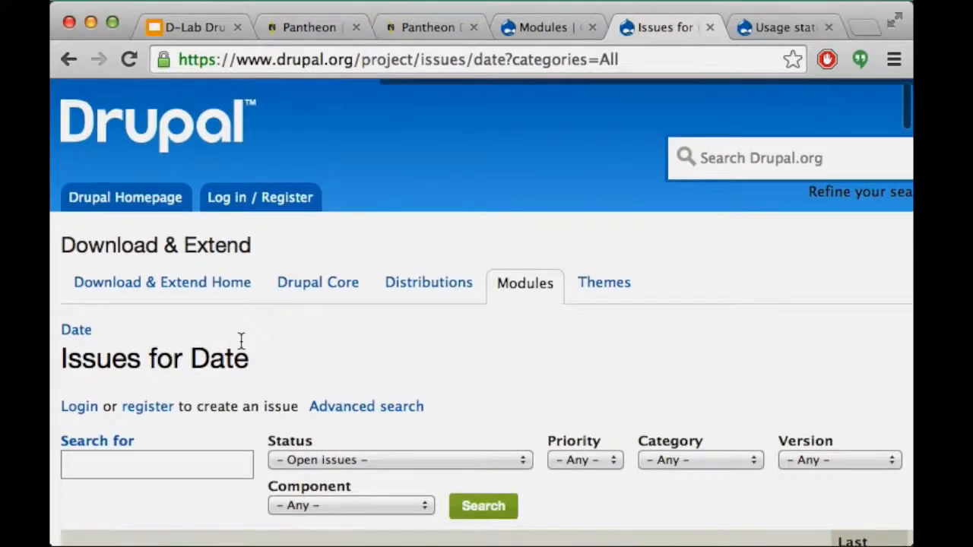
scroll(240, 342, "up", 1)
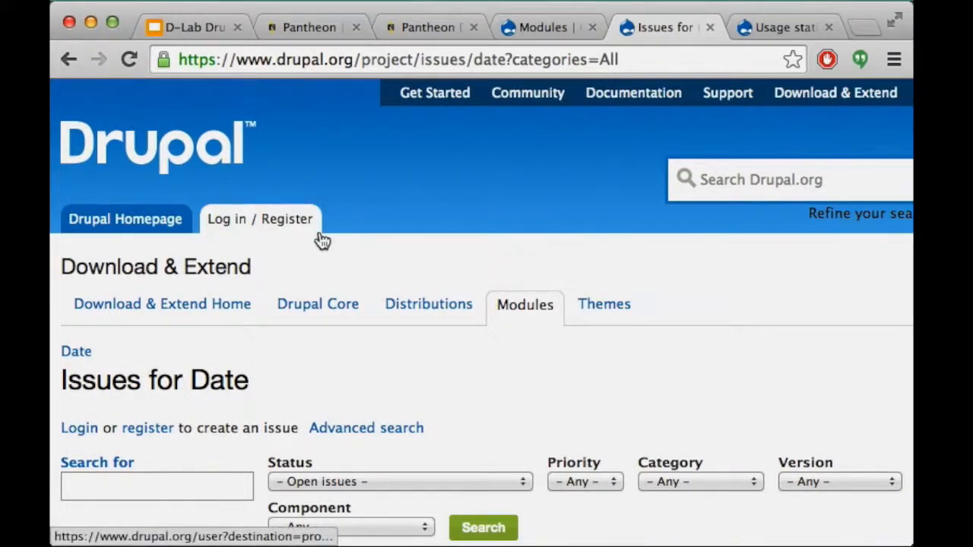
scroll(266, 409, "down", 5)
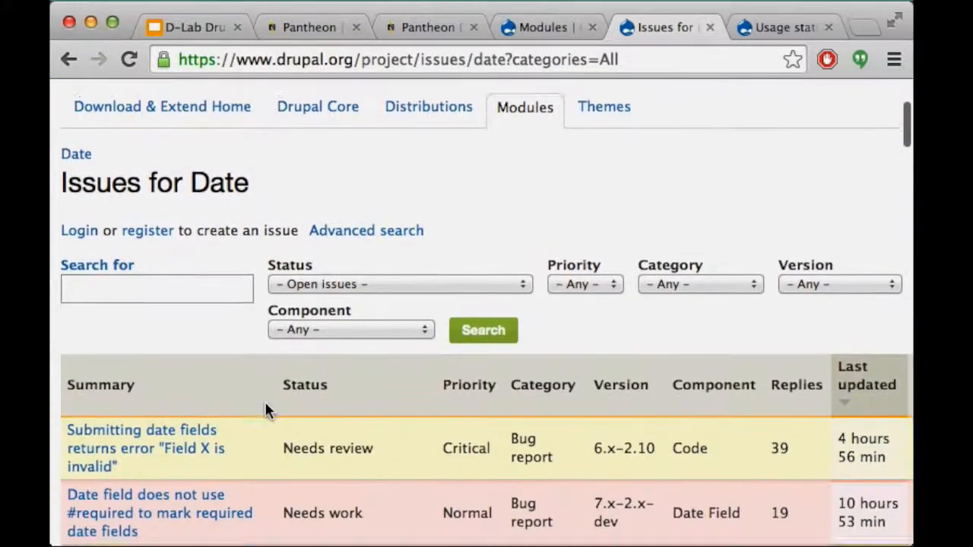
scroll(222, 359, "right", 5)
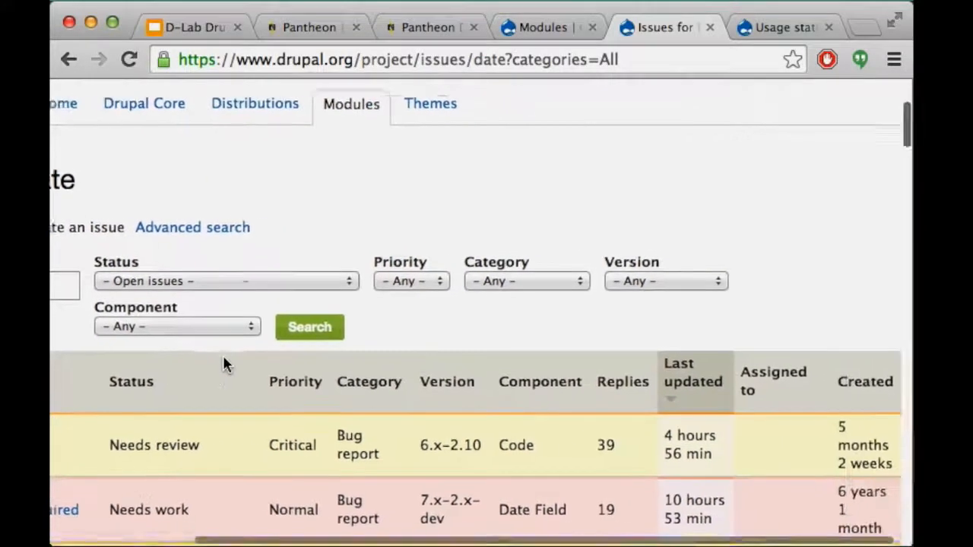
scroll(224, 365, "left", 5)
scroll(224, 357, "down", 2)
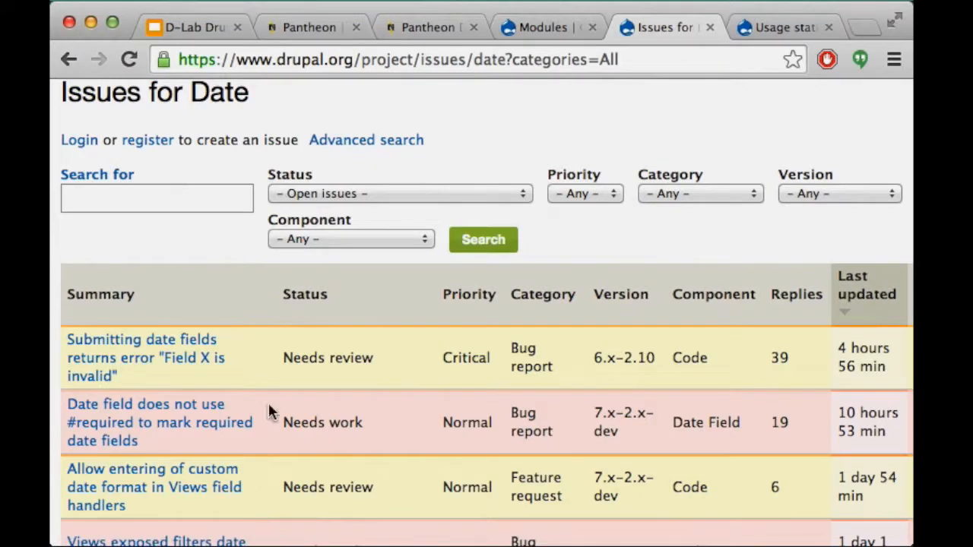
scroll(275, 303, "down", 5)
scroll(276, 304, "up", 4)
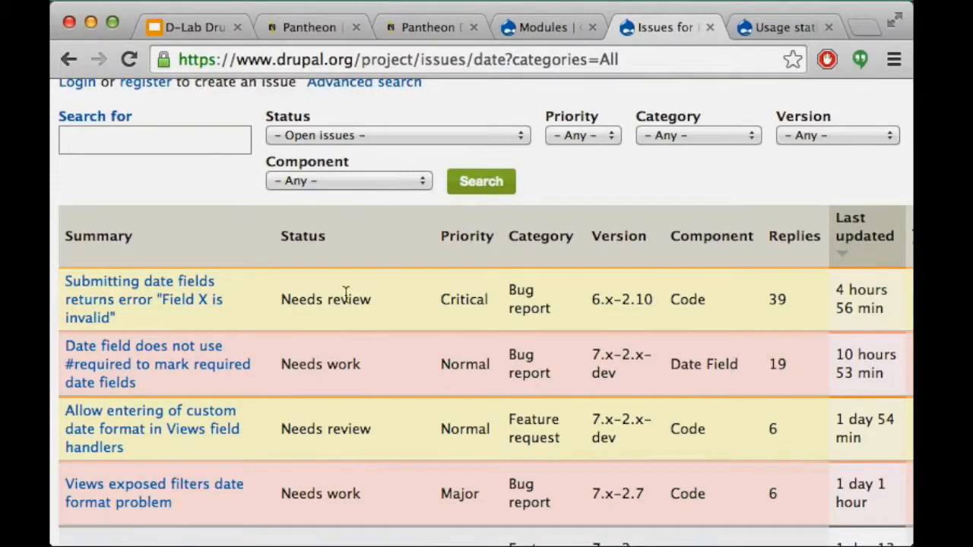
scroll(346, 293, "down", 5)
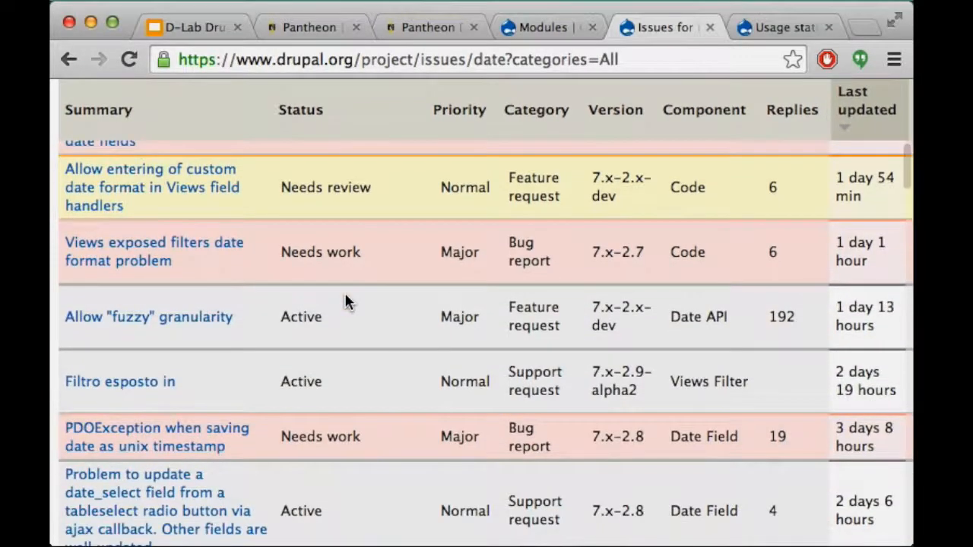
scroll(346, 295, "up", 2)
scroll(346, 296, "up", 3)
scroll(347, 299, "down", 4)
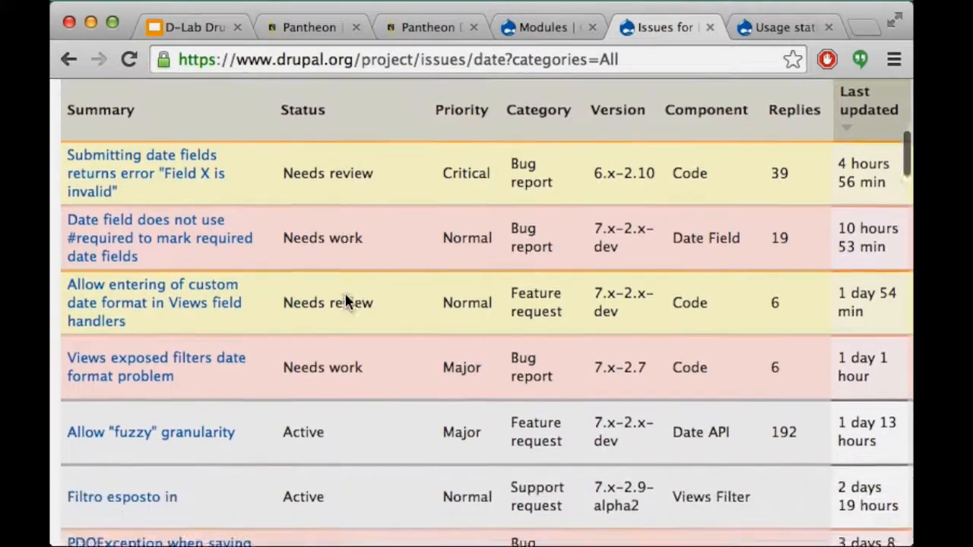
scroll(346, 300, "down", 4)
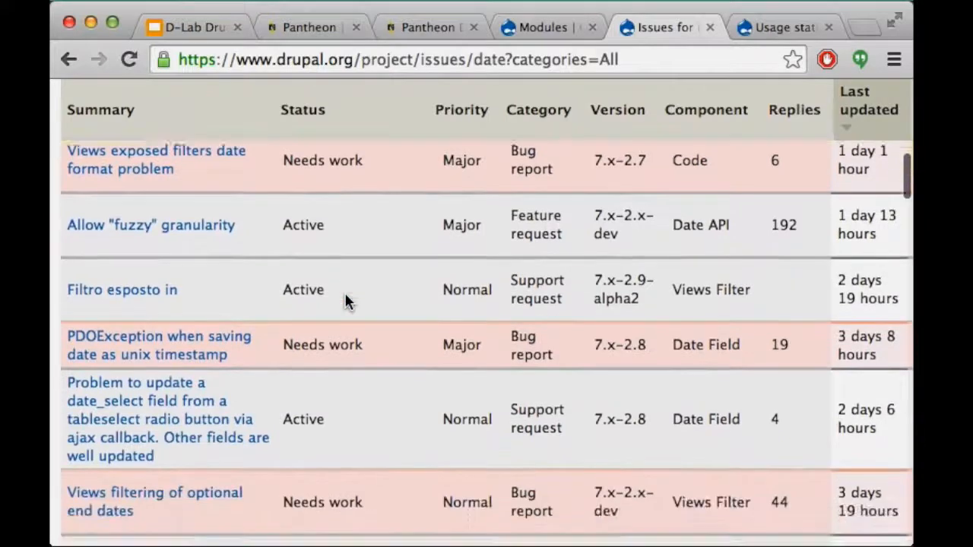
scroll(346, 301, "down", 4)
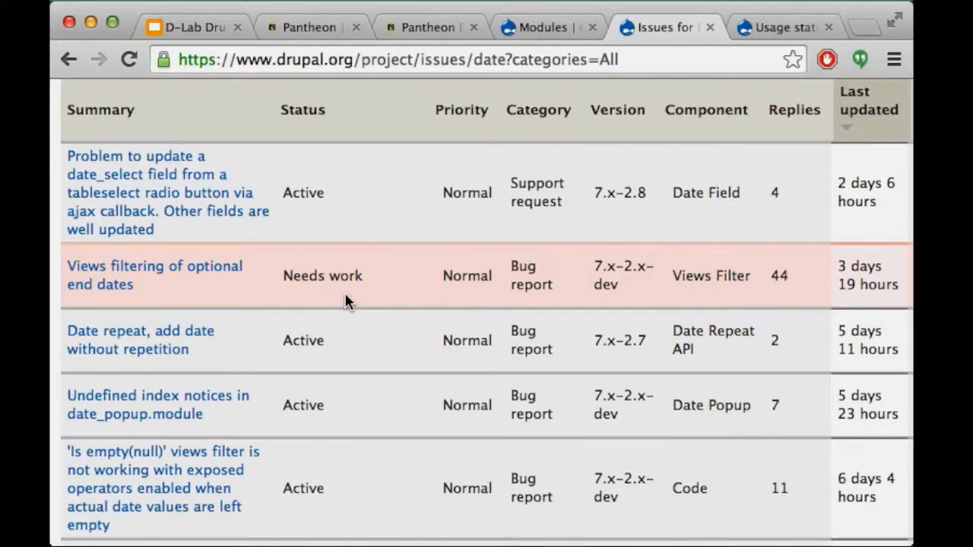
scroll(345, 301, "down", 10)
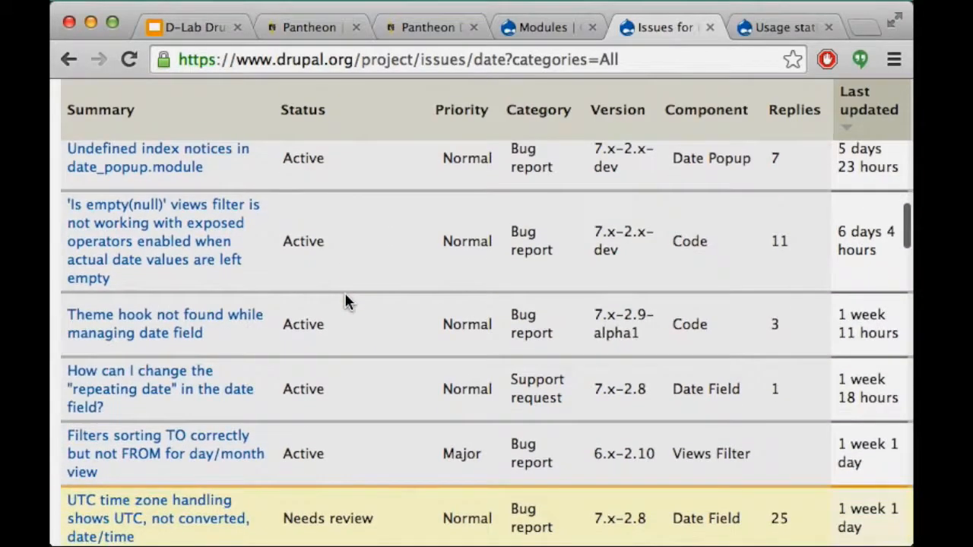
scroll(344, 301, "down", 15)
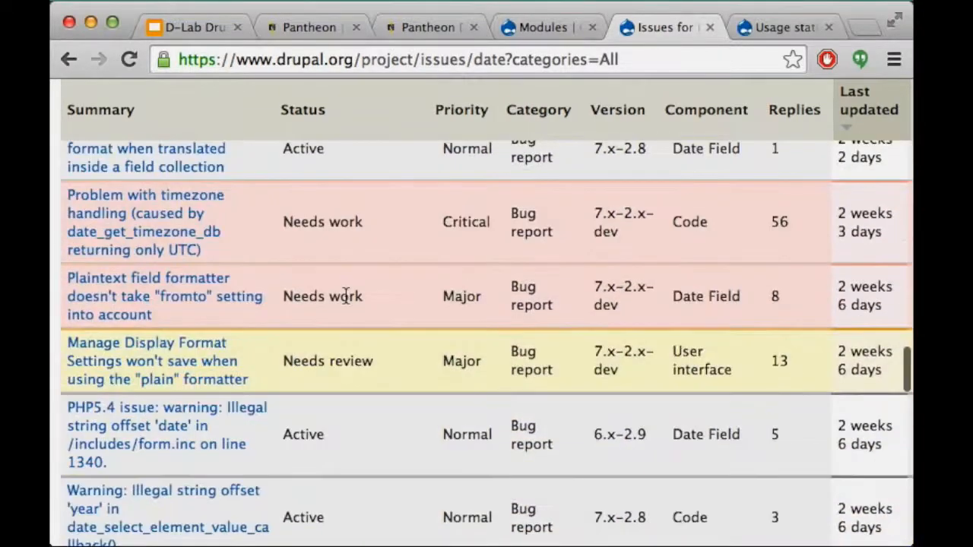
scroll(344, 296, "up", 20)
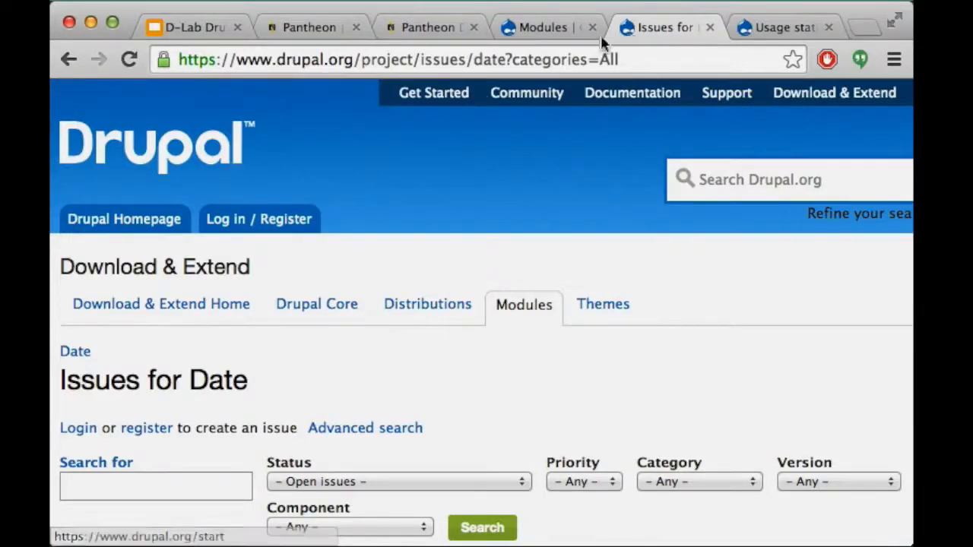
On the Modules page, find 'backup', tick Backup and Migrate and save the configuration
left_click(539, 26)
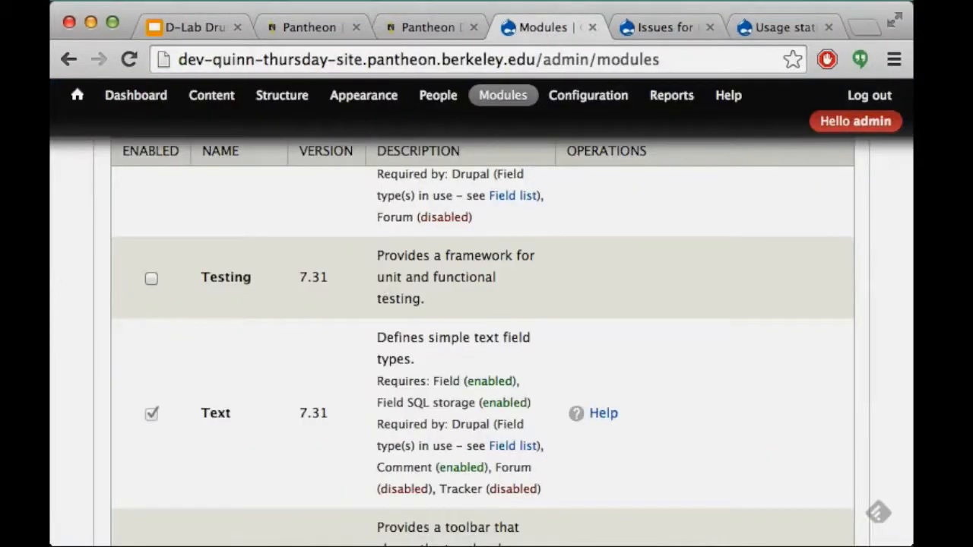
scroll(360, 372, "up", 5)
scroll(304, 335, "up", 5)
key("super+f")
type("backup")
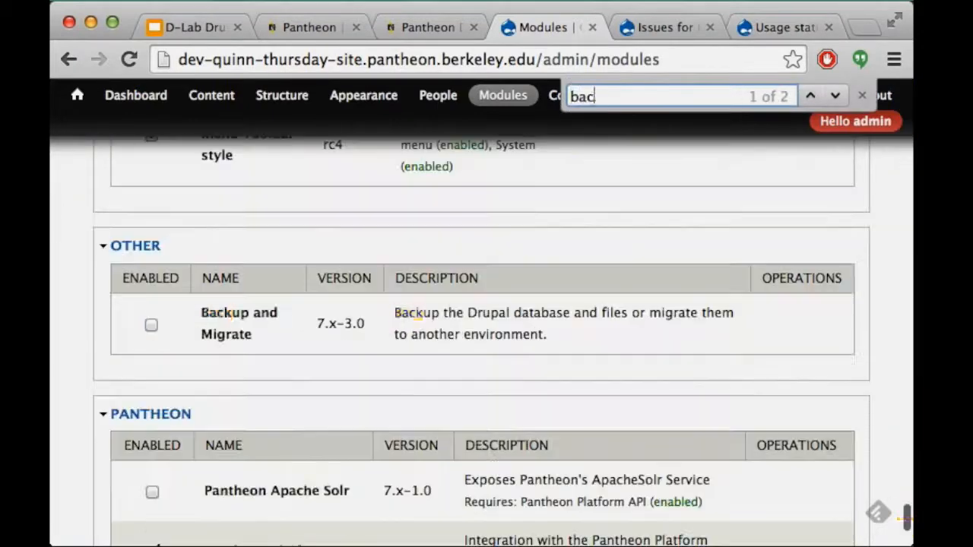
left_click(151, 325)
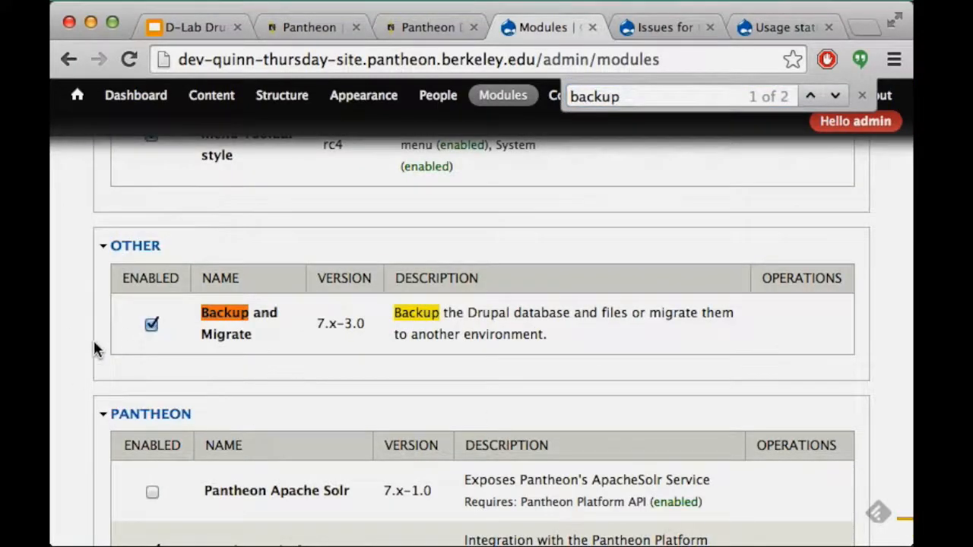
scroll(93, 340, "down", 5)
left_click(180, 462)
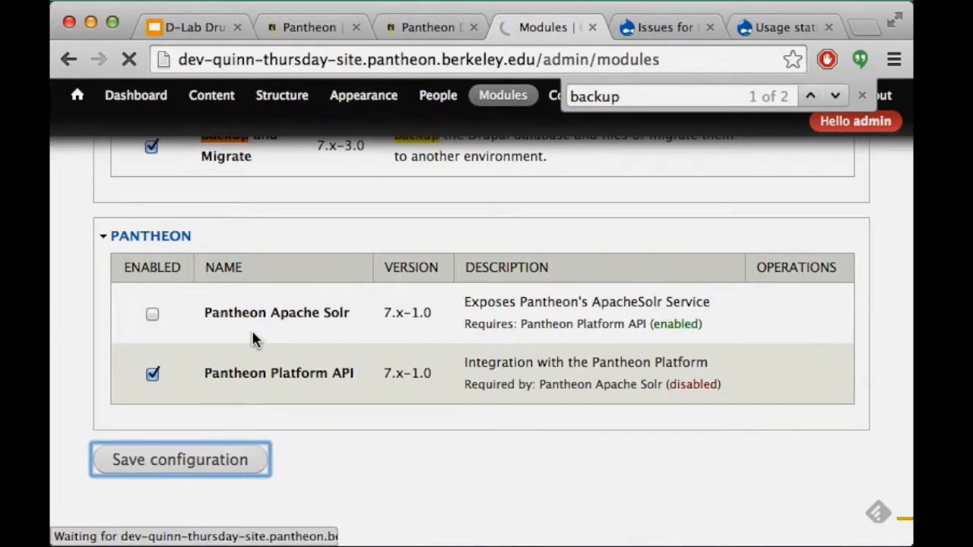
Confirm Backup and Migrate 7.x-3.0 now shows as enabled after saving
key("super+f")
type("backup")
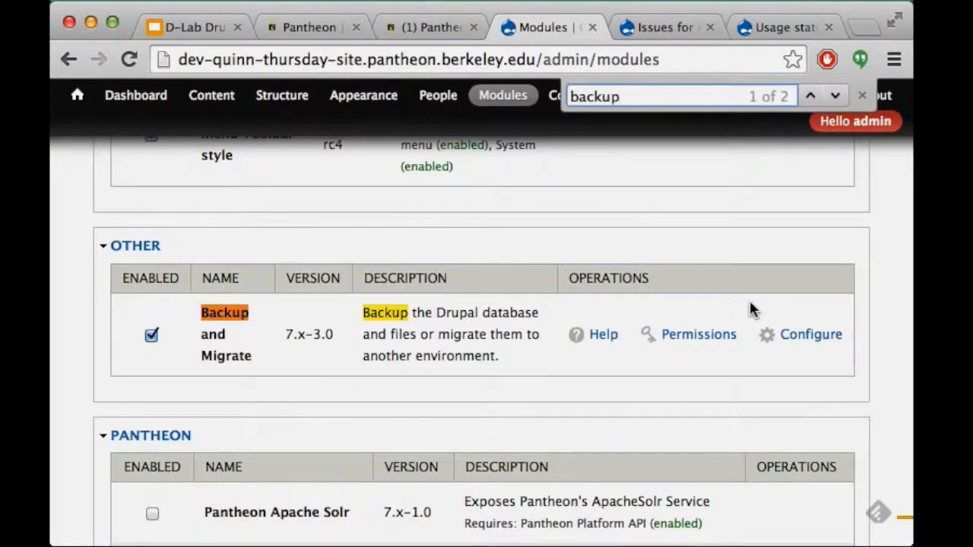
scroll(748, 298, "up", 1)
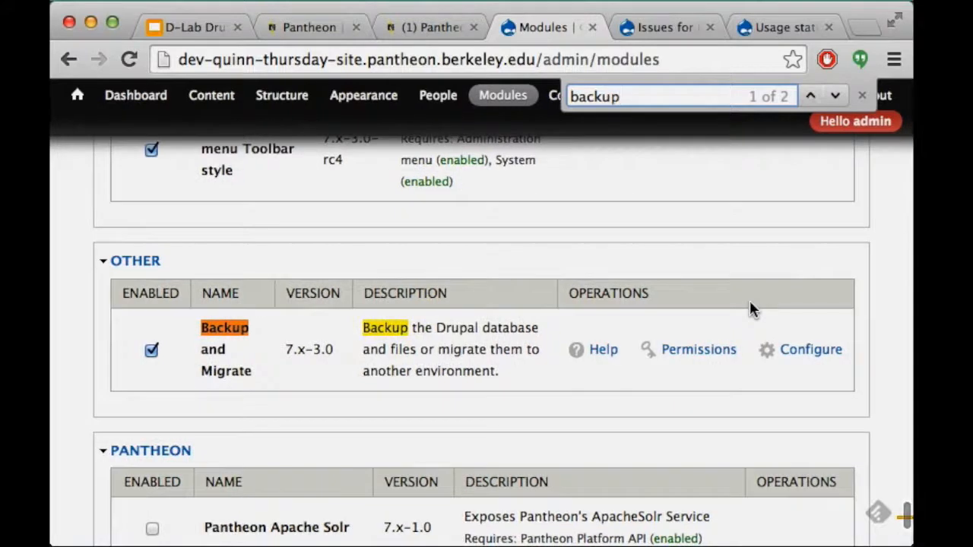
left_click(861, 98)
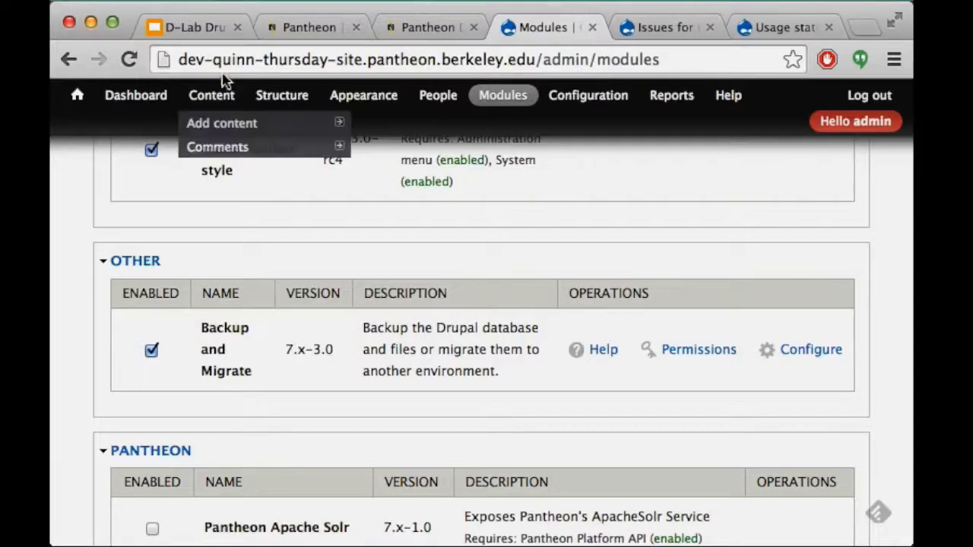
mouse_move(285, 100)
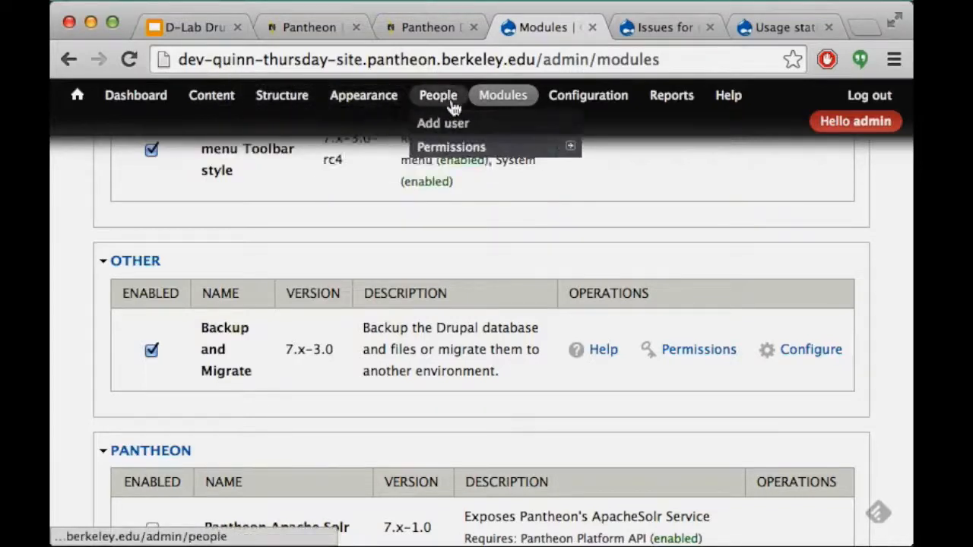
mouse_move(585, 95)
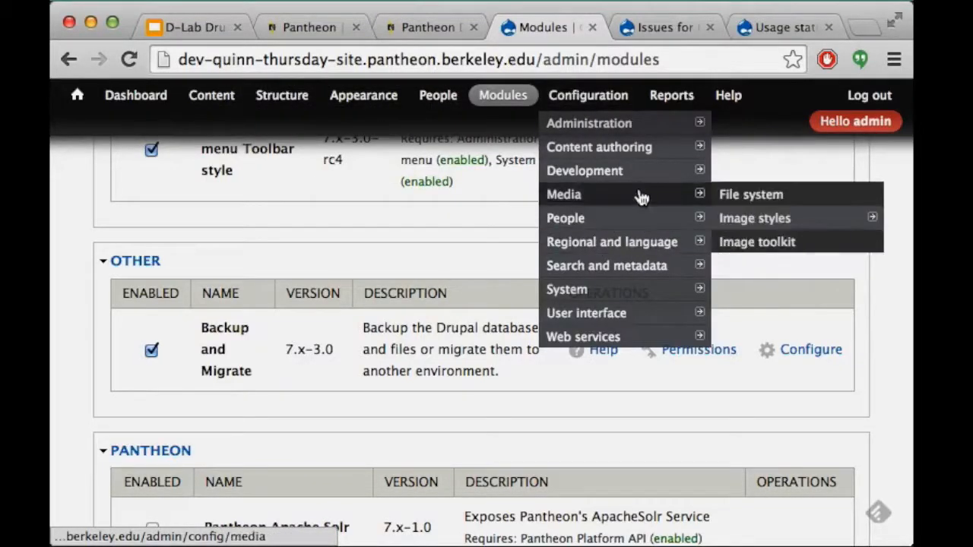
mouse_move(640, 137)
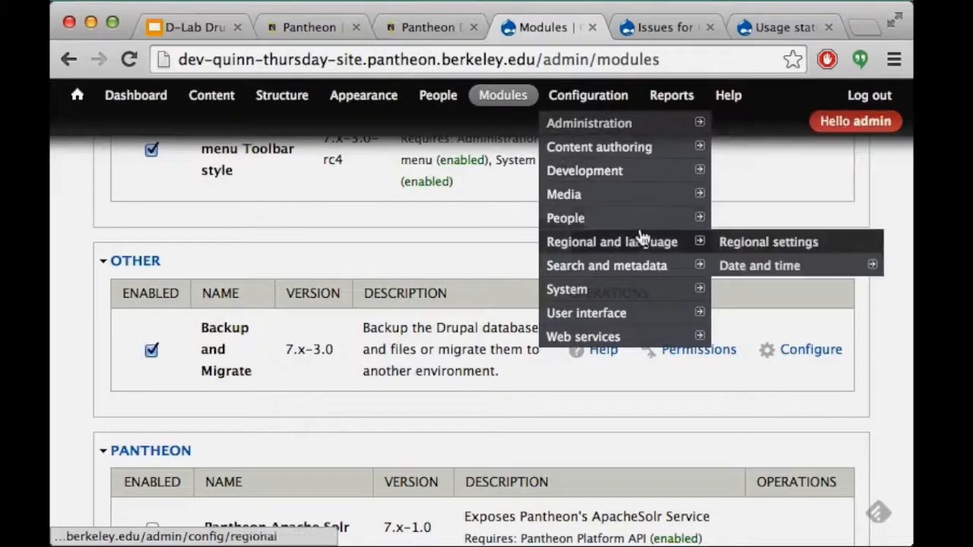
mouse_move(643, 290)
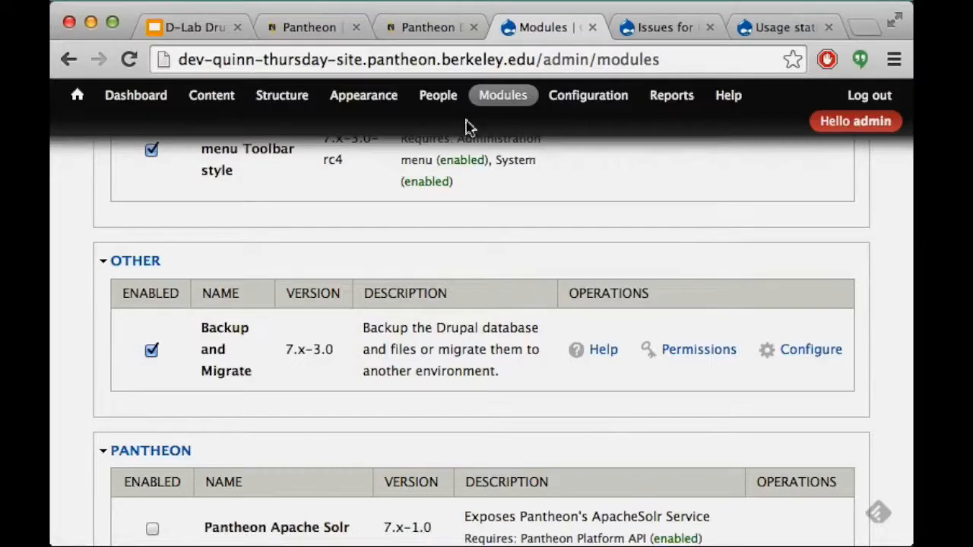
Open the Backup and Migrate settings page from the Modules list and highlight its breadcrumb
left_click(508, 95)
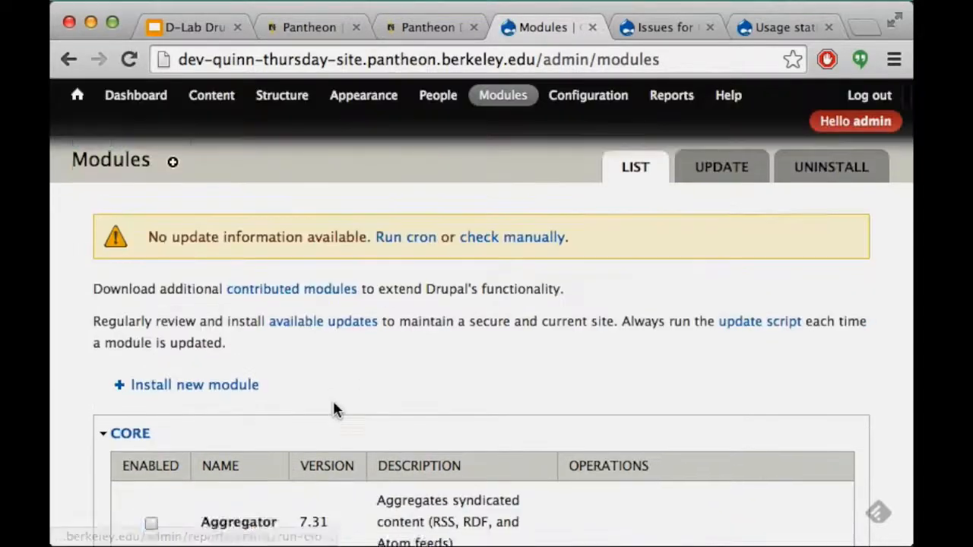
scroll(332, 403, "down", 5)
key("super+f")
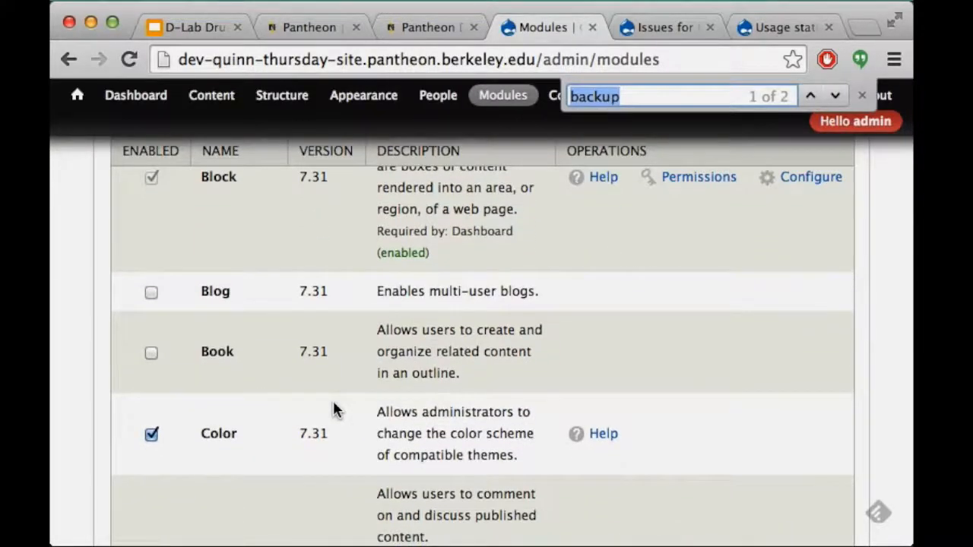
type("backup")
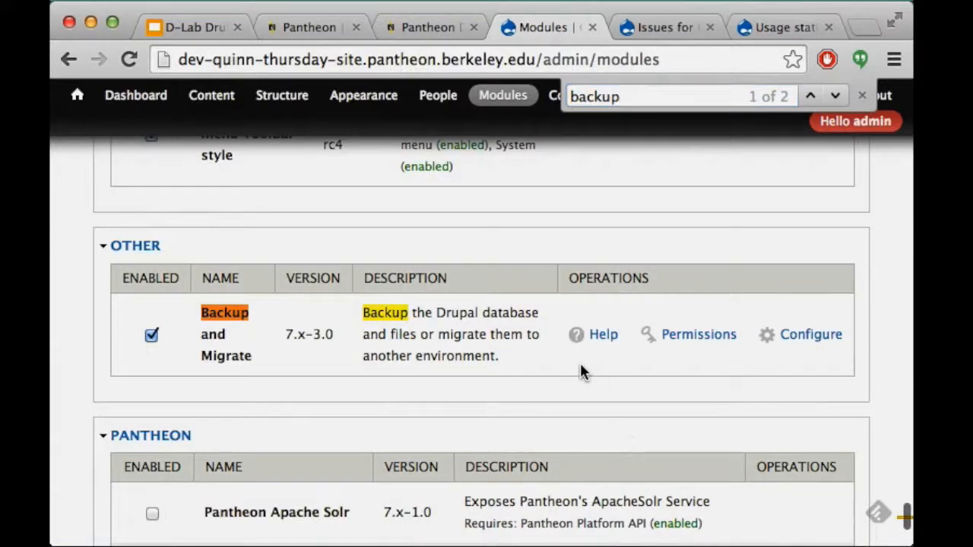
left_click(823, 339)
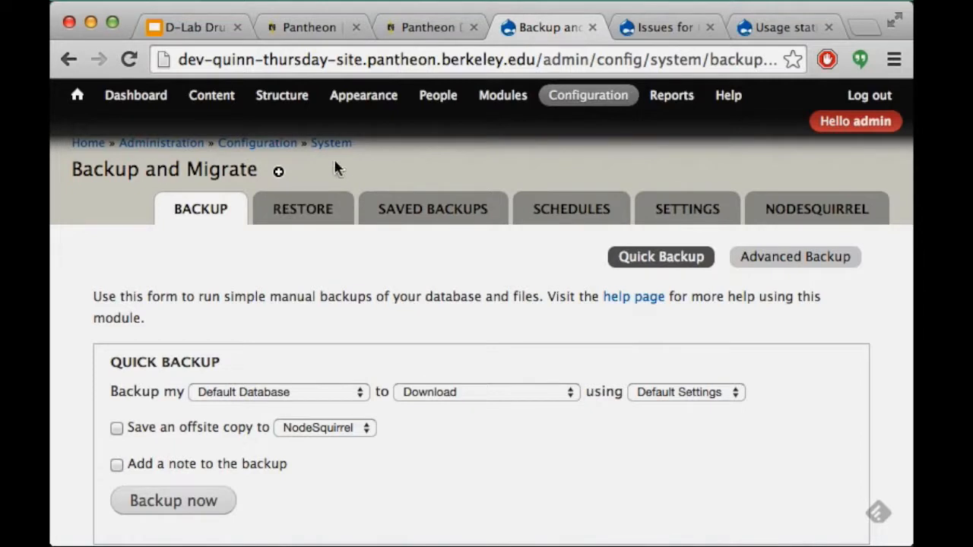
left_click_drag(359, 141, 69, 150)
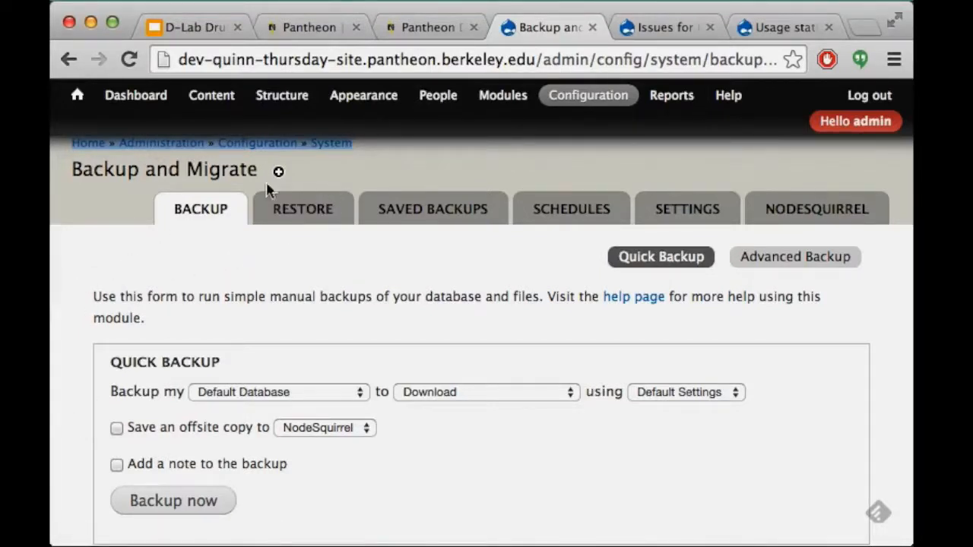
On Quick Backup, keep Default Database as the source and Download as the destination
mouse_move(628, 108)
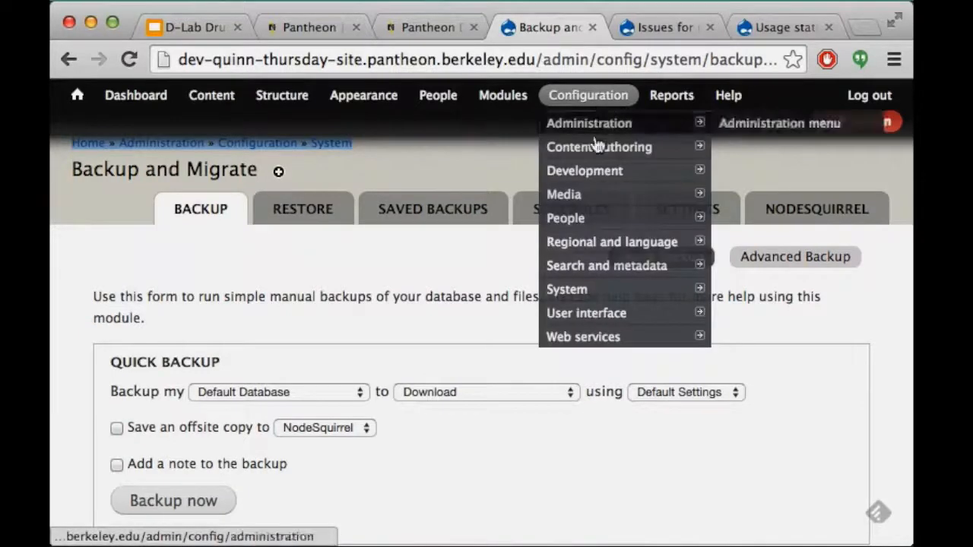
mouse_move(600, 295)
mouse_move(779, 342)
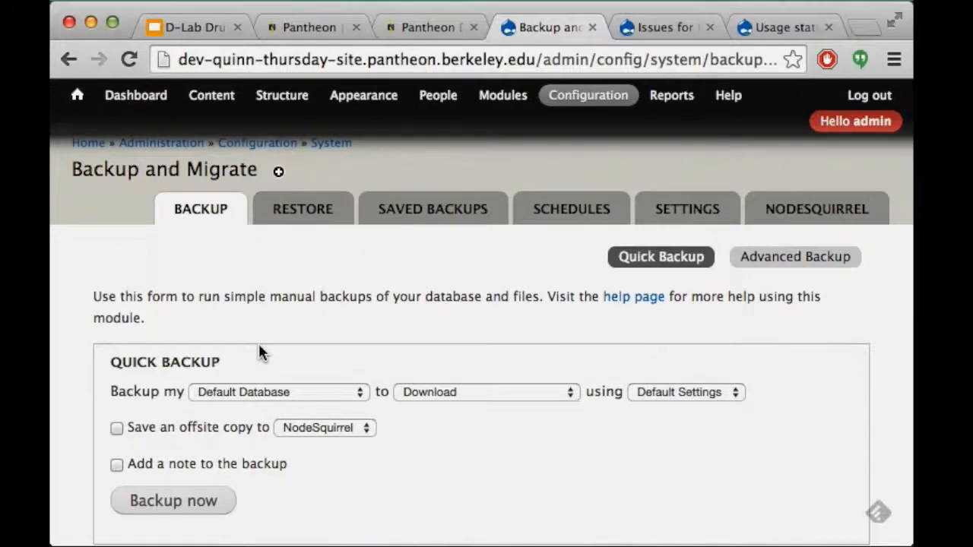
scroll(260, 348, "down", 1)
scroll(258, 341, "down", 1)
scroll(250, 220, "up", 2)
scroll(176, 332, "down", 2)
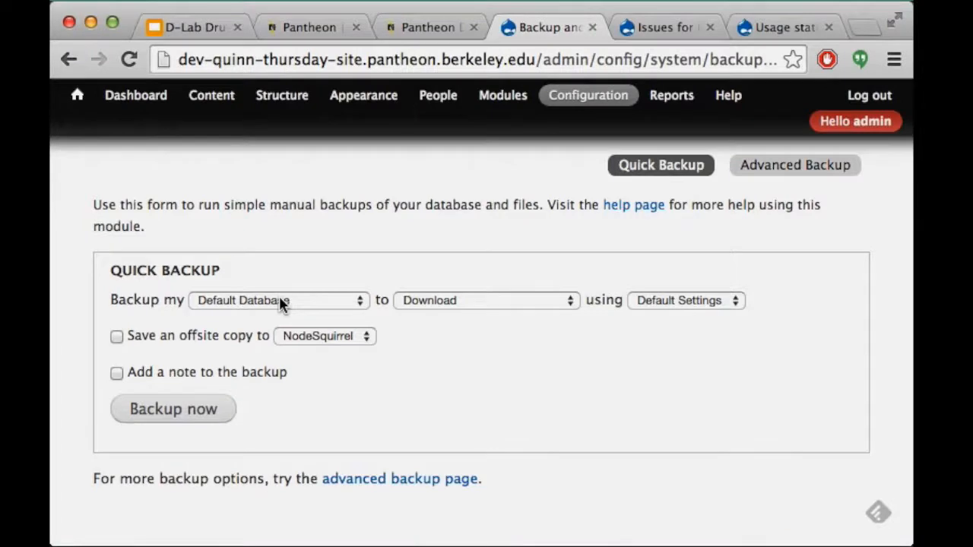
left_click(317, 301)
left_click(318, 299)
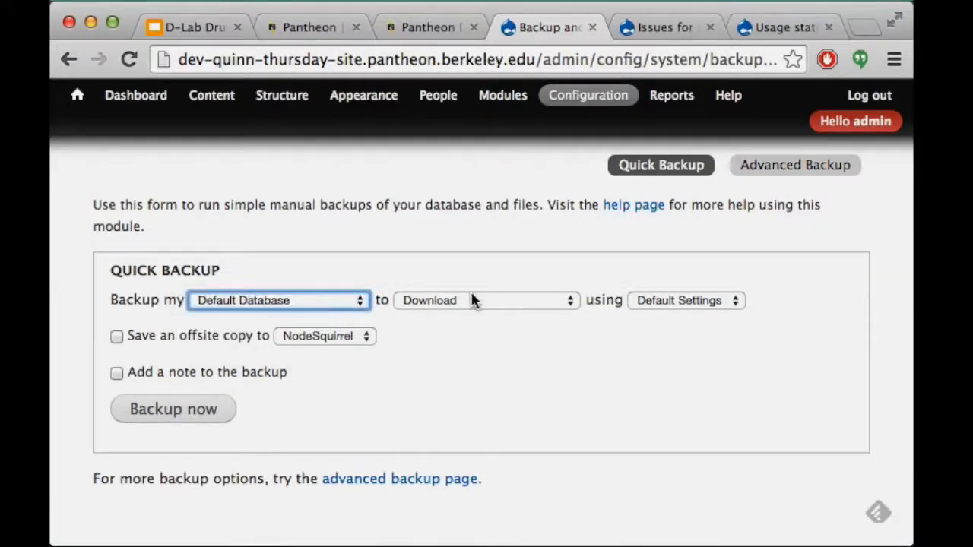
left_click(524, 300)
left_click(523, 300)
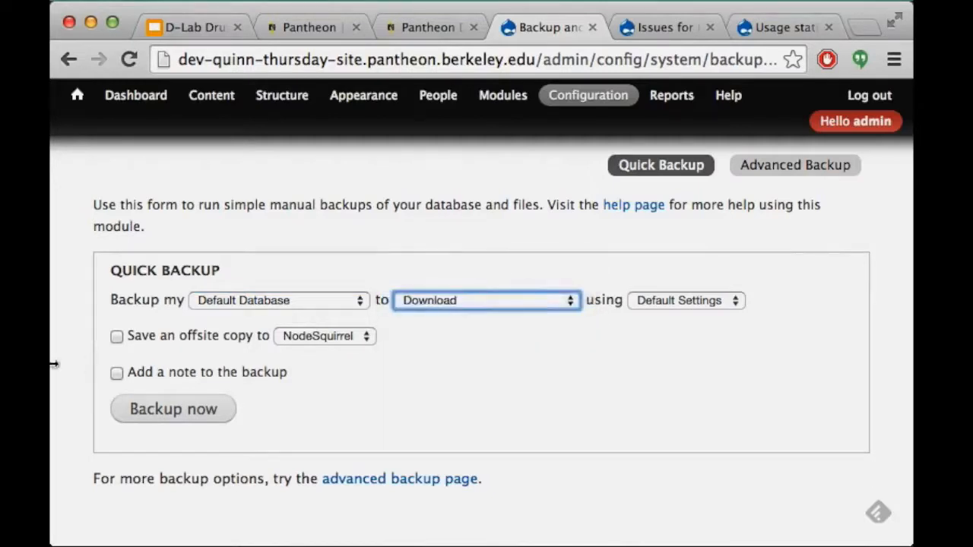
Keep the Default Settings profile and leave the offsite copy unchecked
left_click(717, 302)
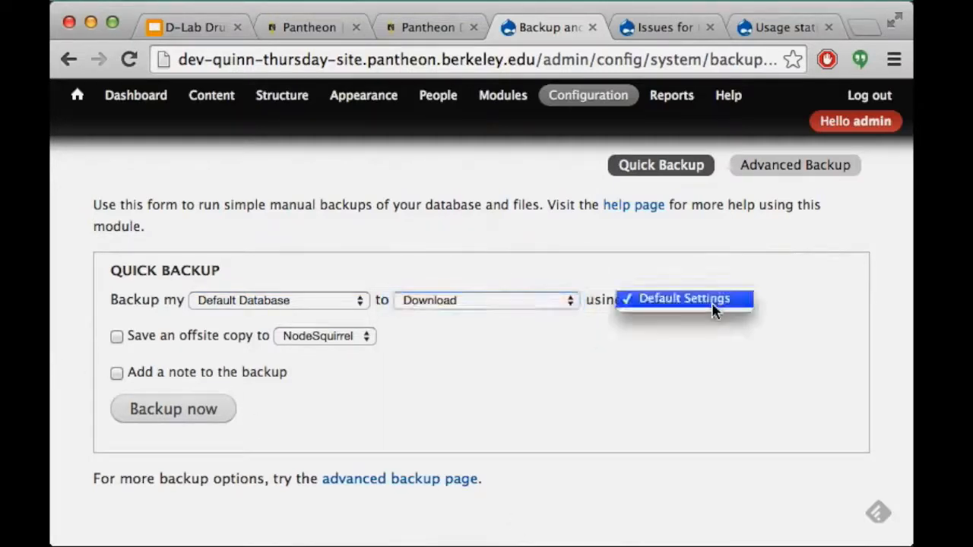
left_click(717, 309)
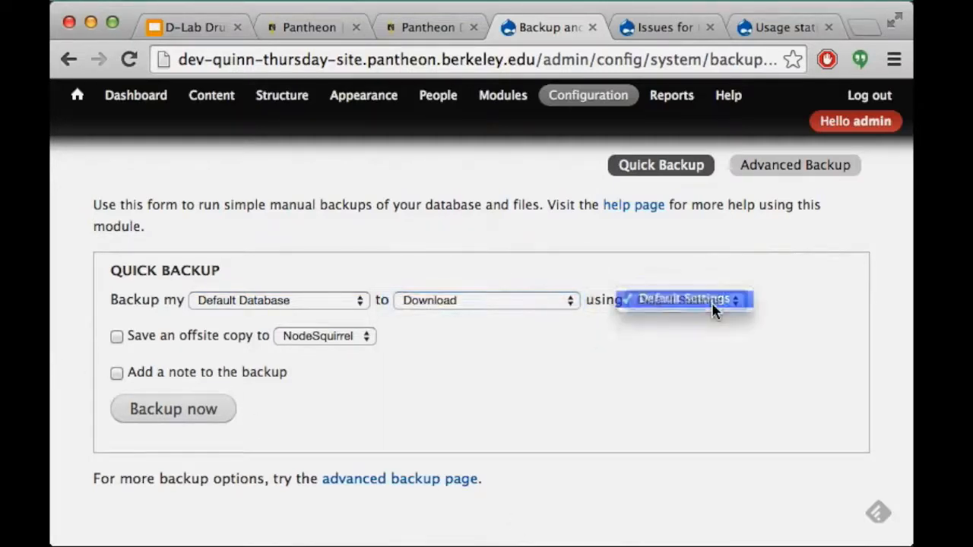
left_click(347, 335)
left_click(471, 343)
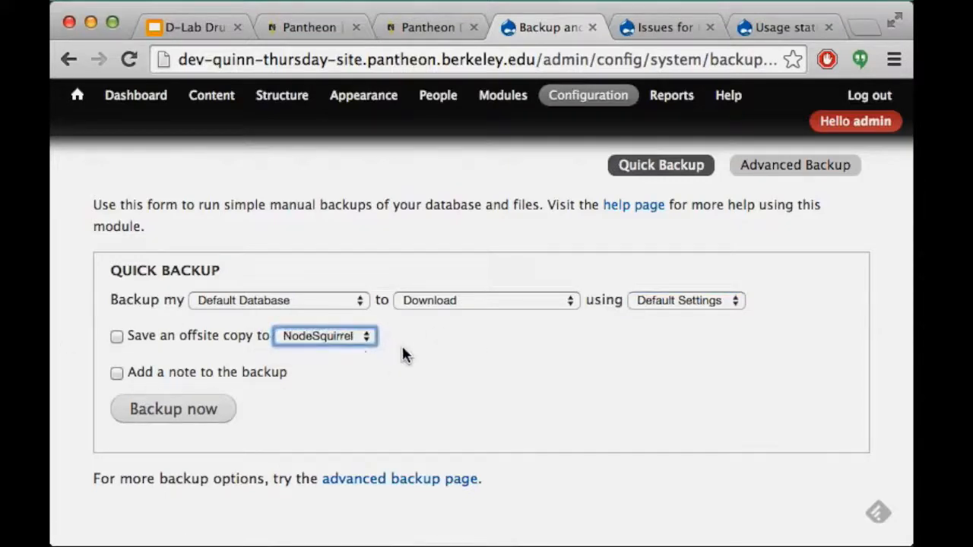
left_click(333, 380)
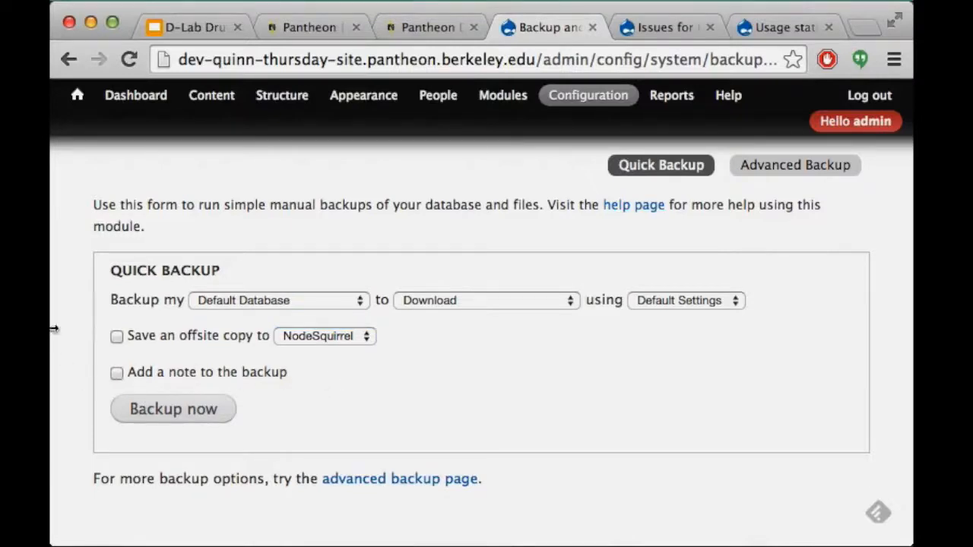
Download a fresh database backup and select the downloaded .gz file on the Restore tab
left_click(176, 417)
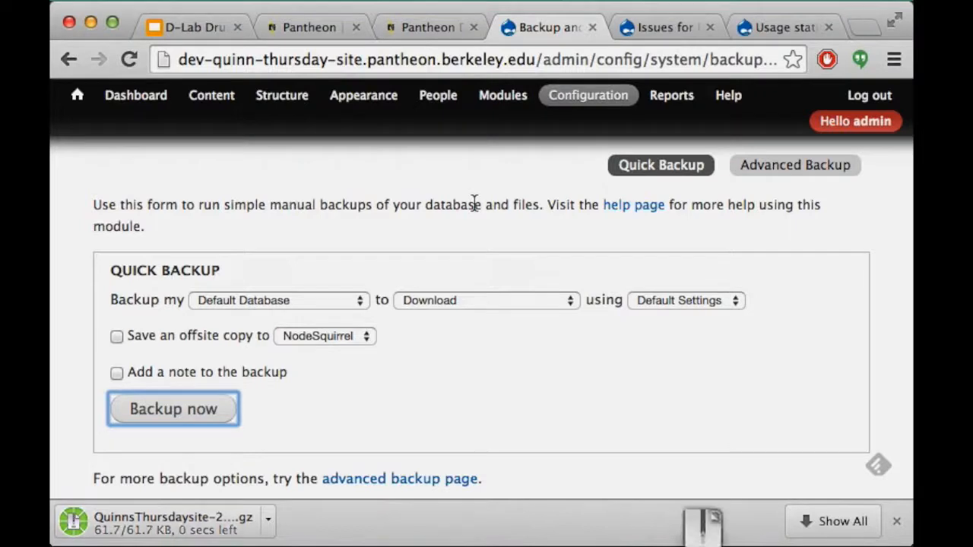
scroll(344, 427, "up", 3)
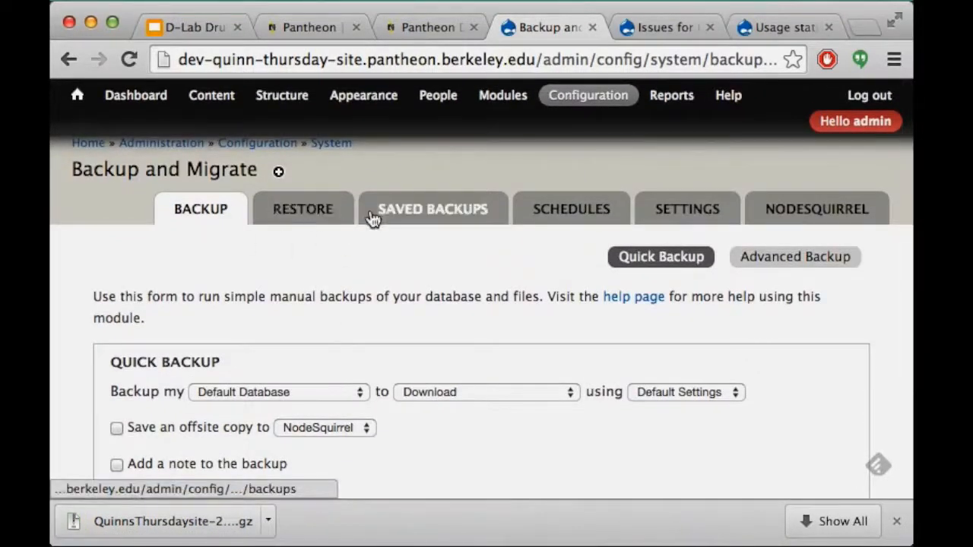
left_click(294, 220)
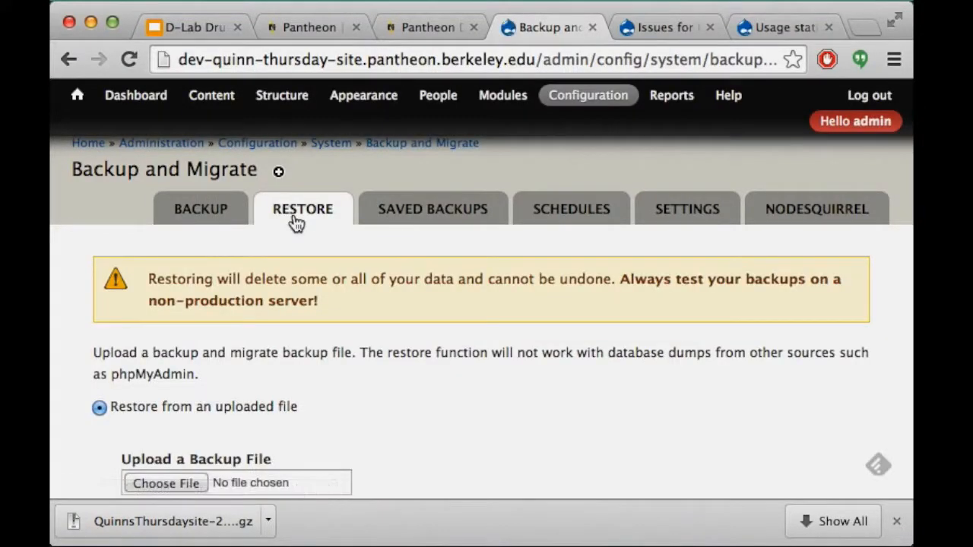
scroll(179, 380, "down", 5)
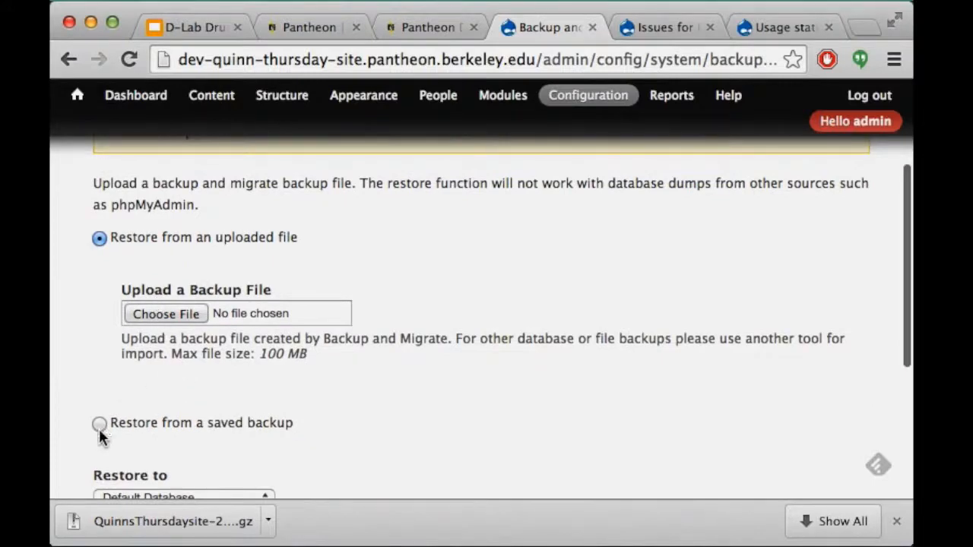
left_click(187, 313)
left_click(188, 318)
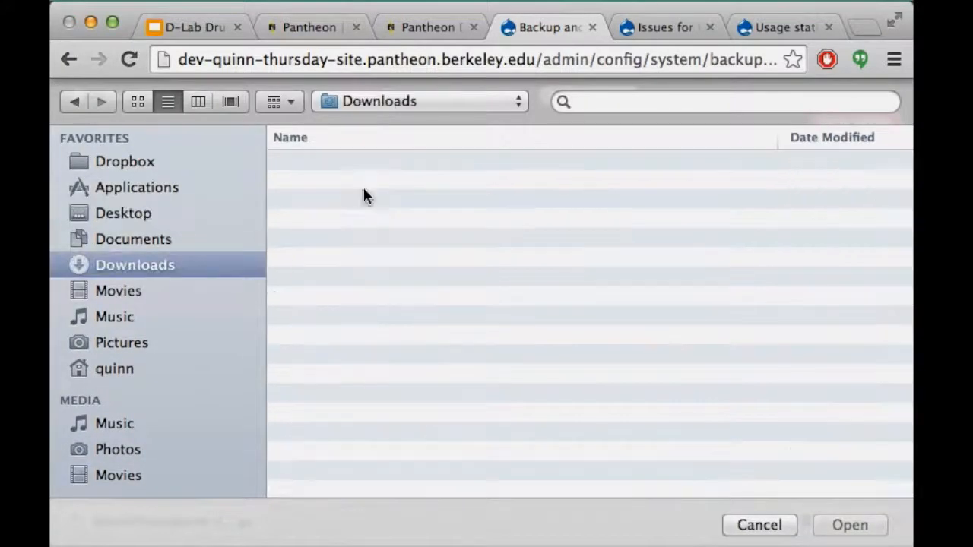
left_click(362, 162)
double_click(362, 163)
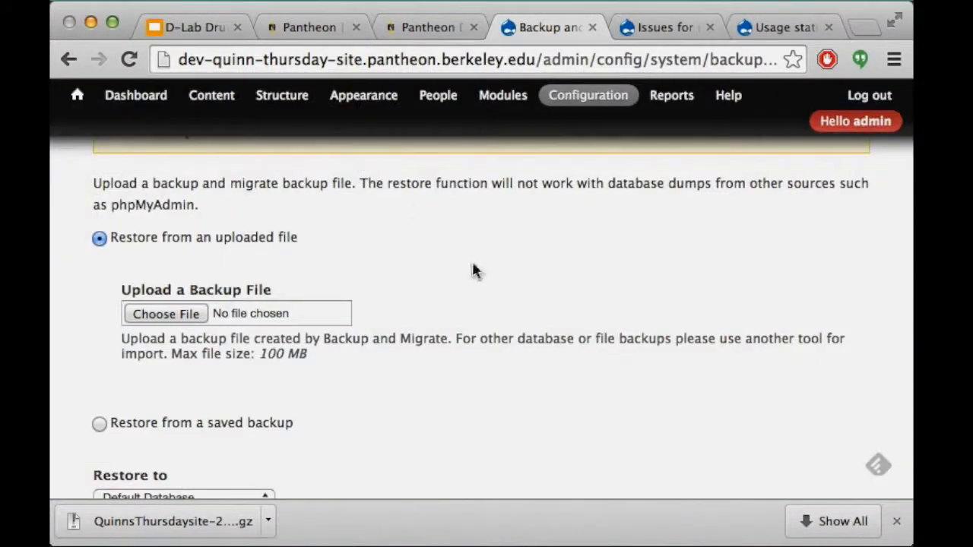
Restore the Default Database from the uploaded file and review the 327-command success message and notice error
scroll(432, 376, "down", 5)
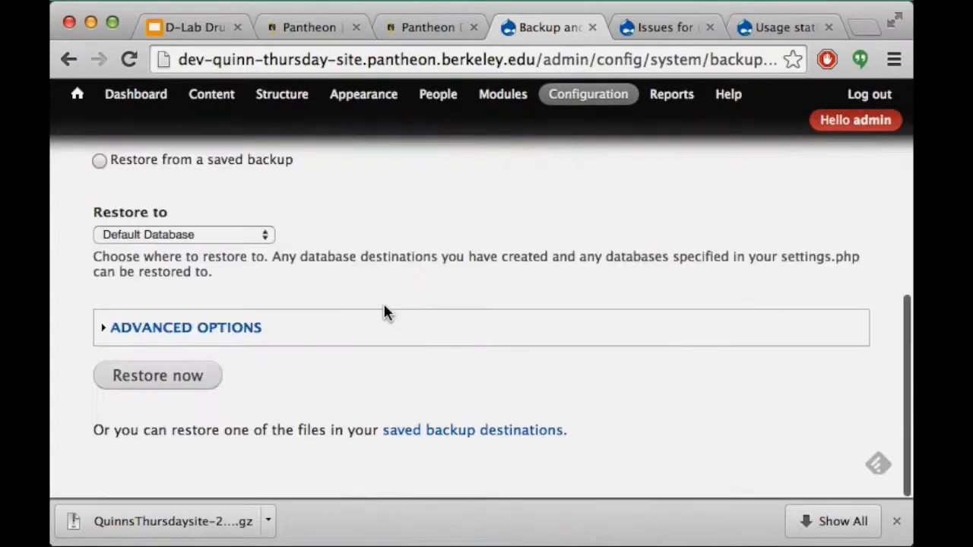
left_click(159, 328)
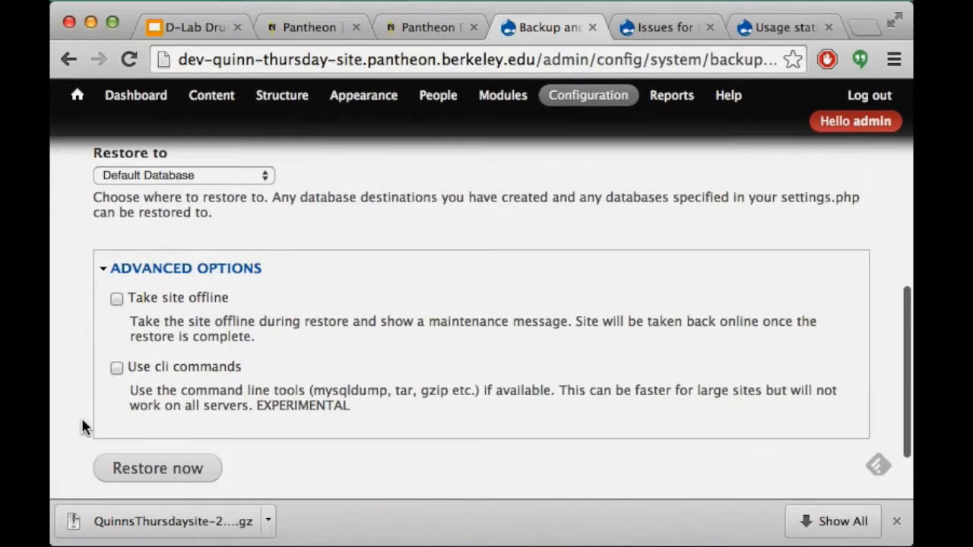
scroll(87, 419, "down", 2)
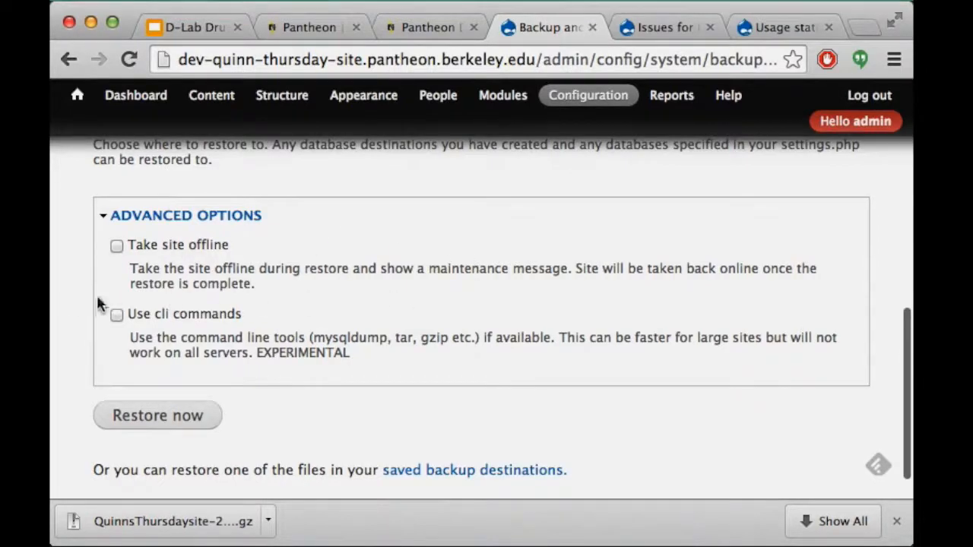
left_click(169, 417)
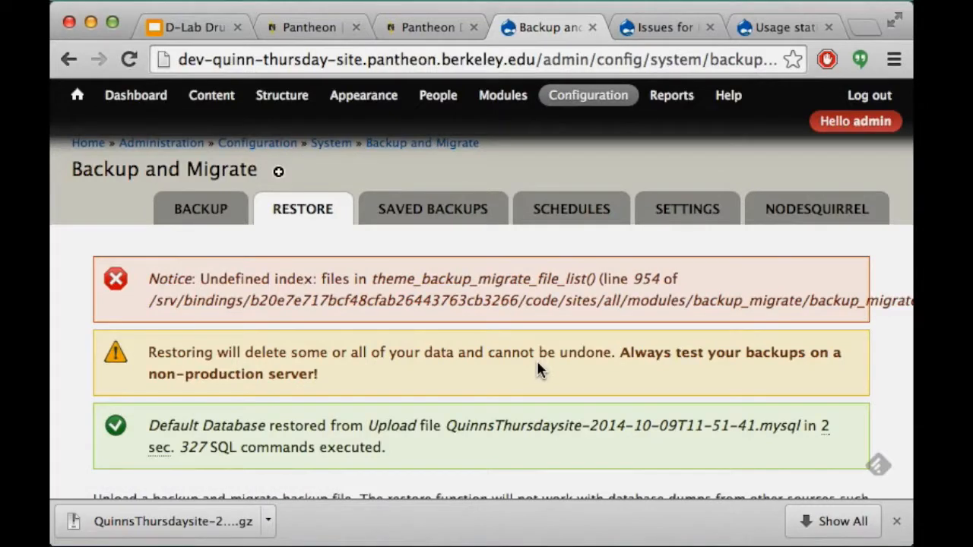
scroll(537, 363, "right", 2)
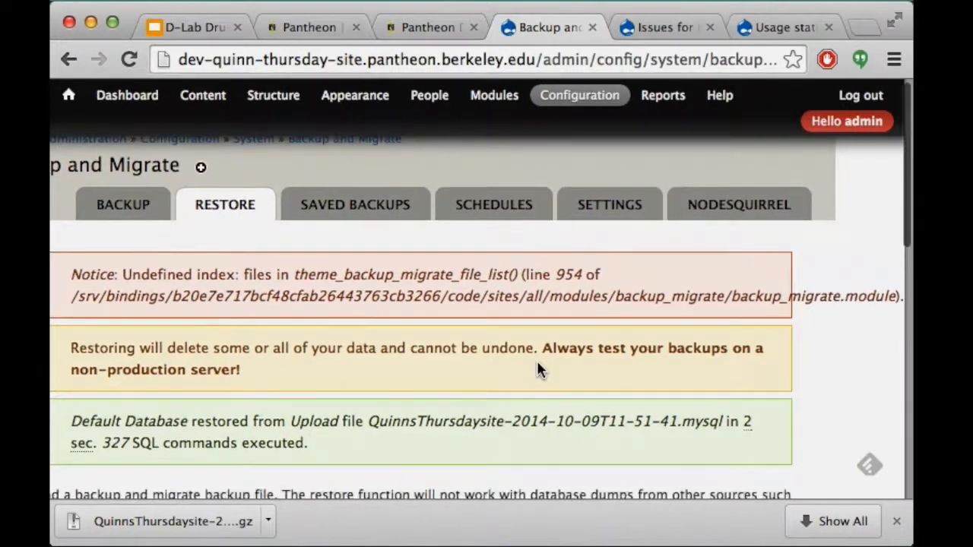
scroll(537, 365, "left", 2)
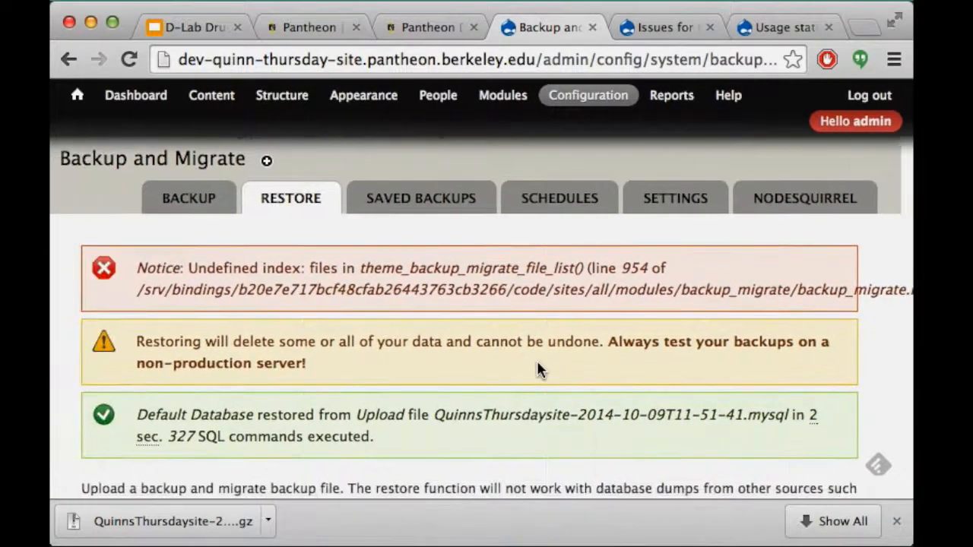
scroll(537, 362, "down", 5)
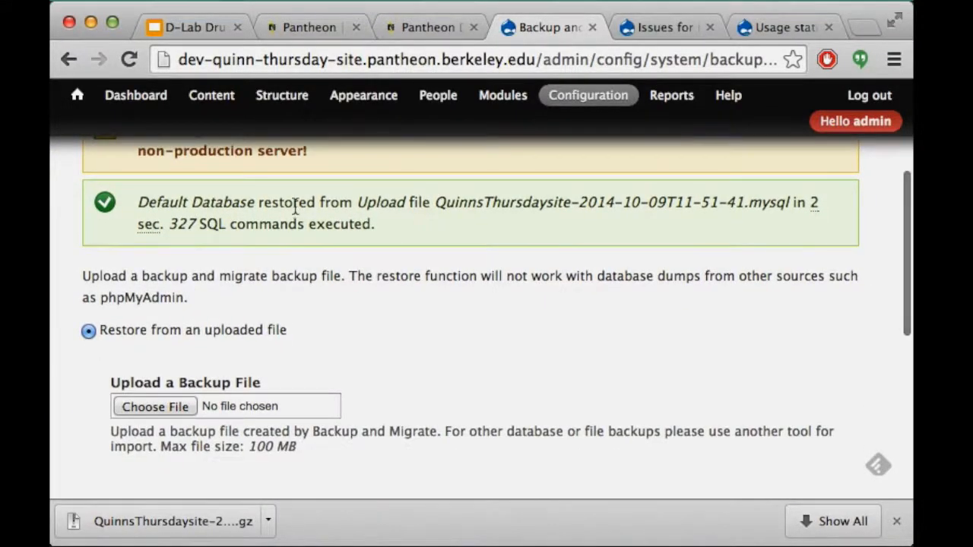
scroll(296, 202, "down", 1)
scroll(295, 201, "down", 3)
scroll(295, 204, "left", 1)
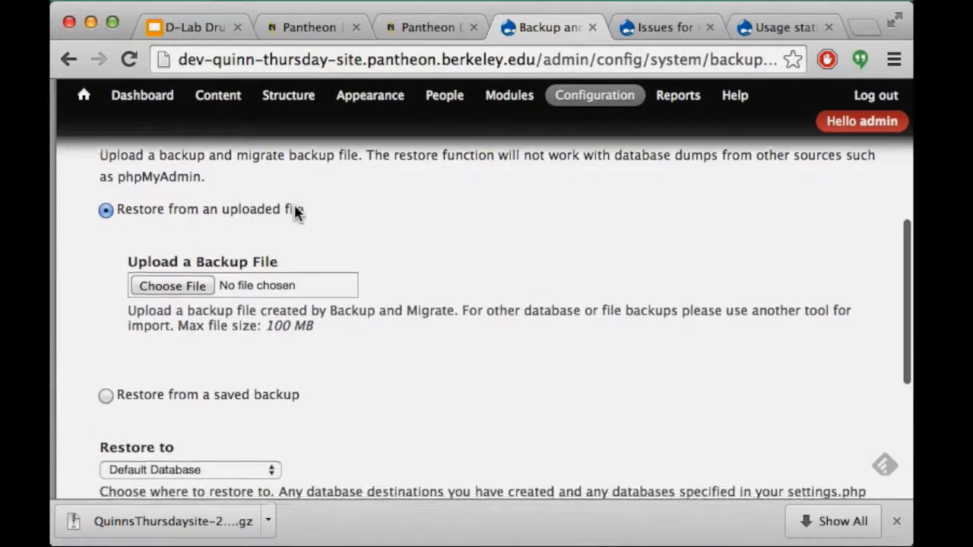
scroll(295, 206, "down", 6)
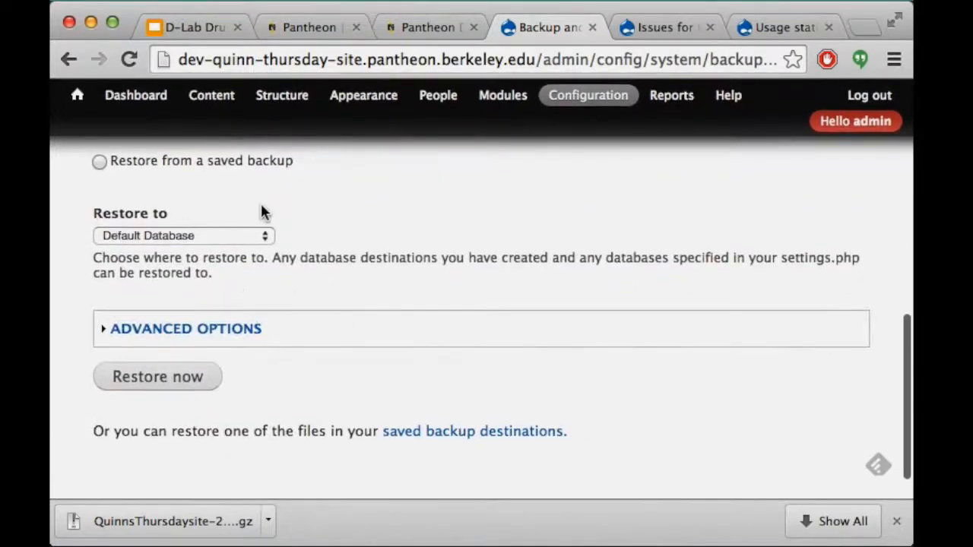
scroll(260, 201, "up", 15)
Review the saved backups list and its error notice, then go to the backup Schedules page
left_click(426, 211)
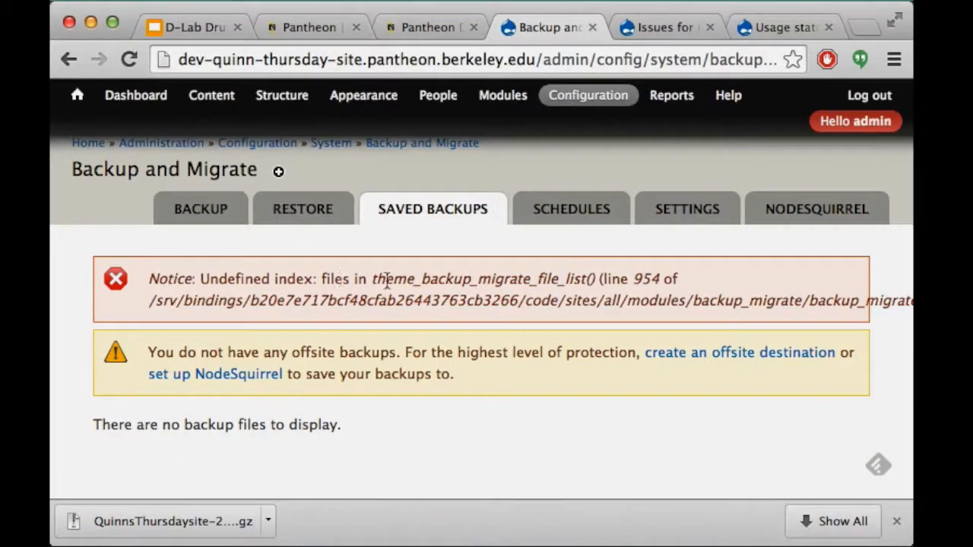
left_click_drag(370, 281, 599, 283)
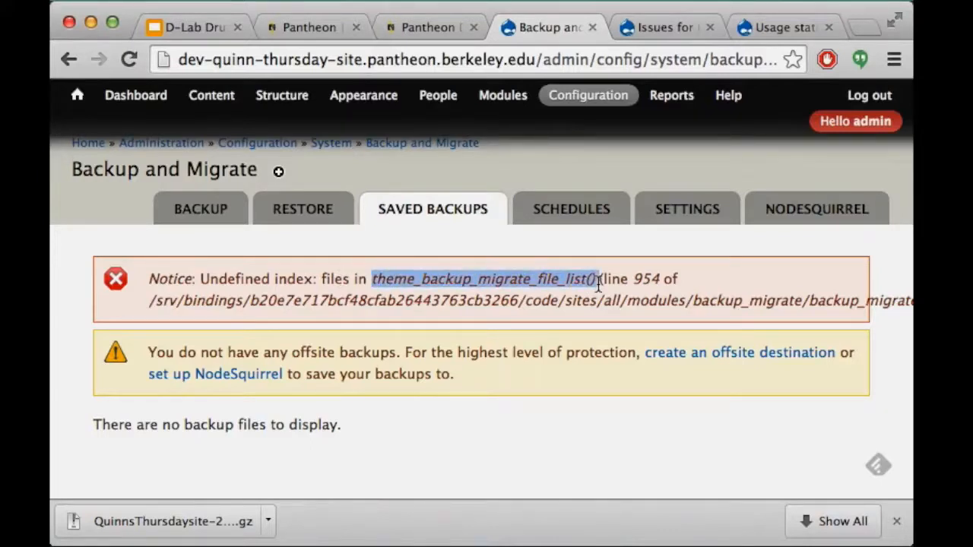
left_click(598, 283)
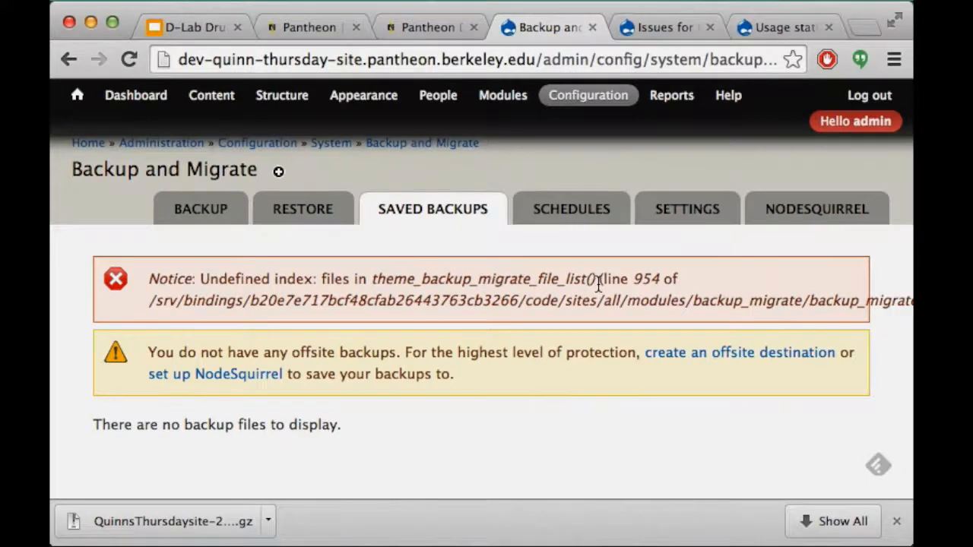
scroll(599, 286, "right", 2)
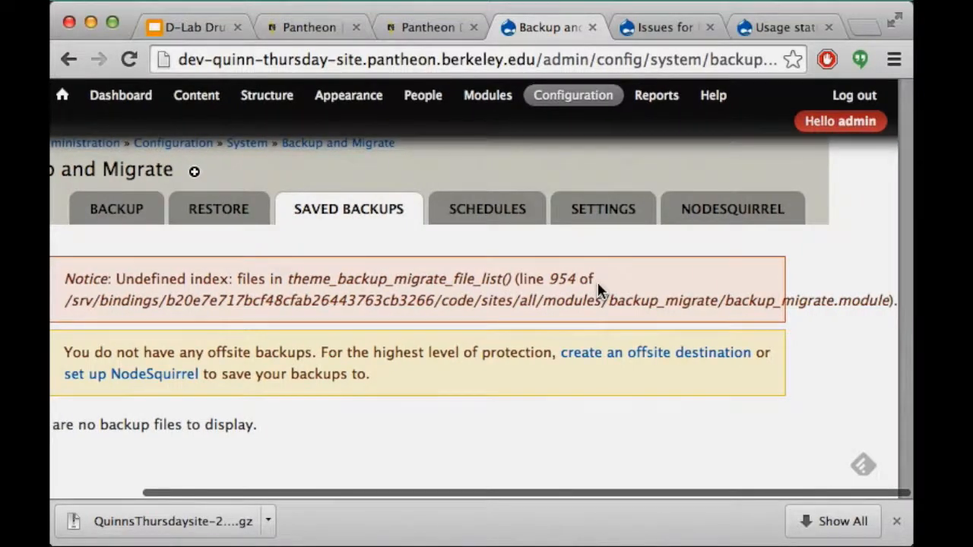
scroll(598, 289, "left", 2)
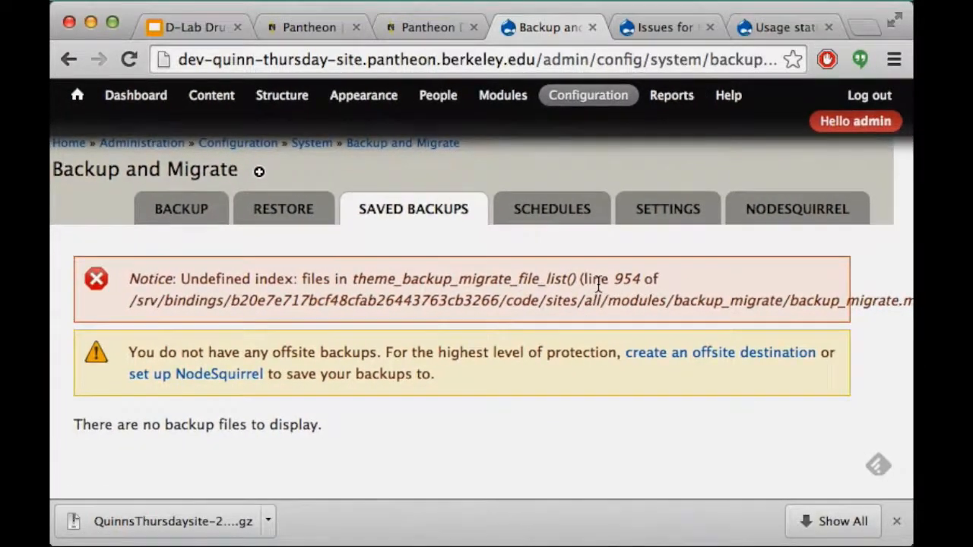
scroll(599, 282, "left", 2)
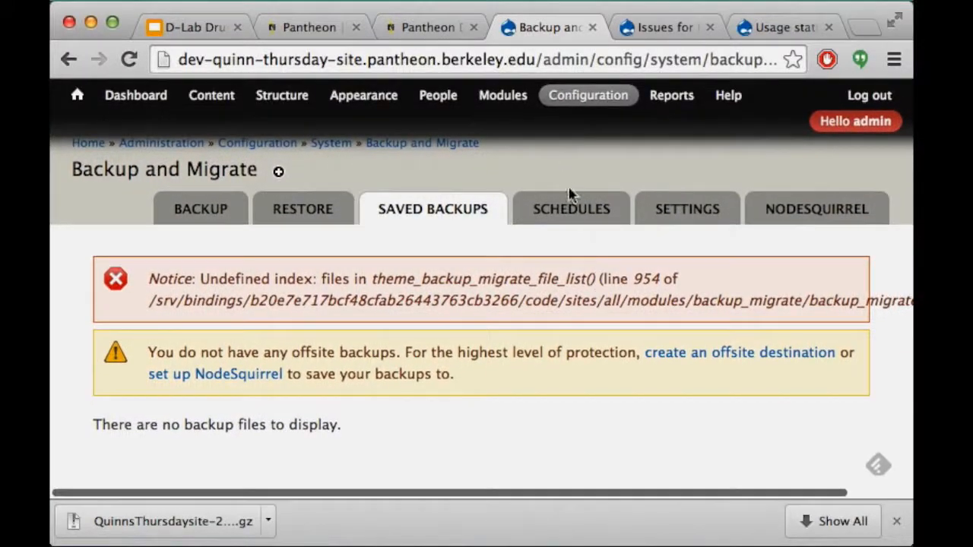
left_click(571, 216)
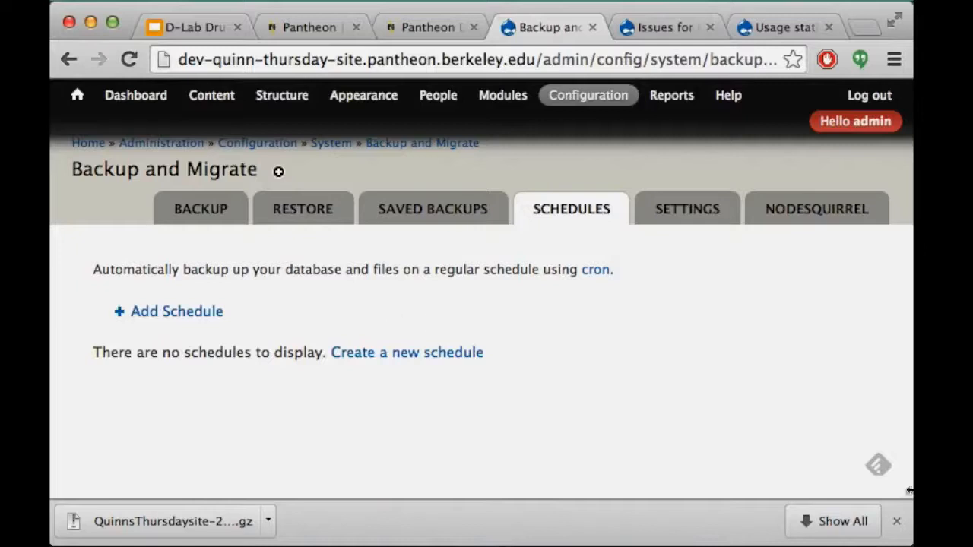
Close Chrome's finished-download bar
left_click(893, 521)
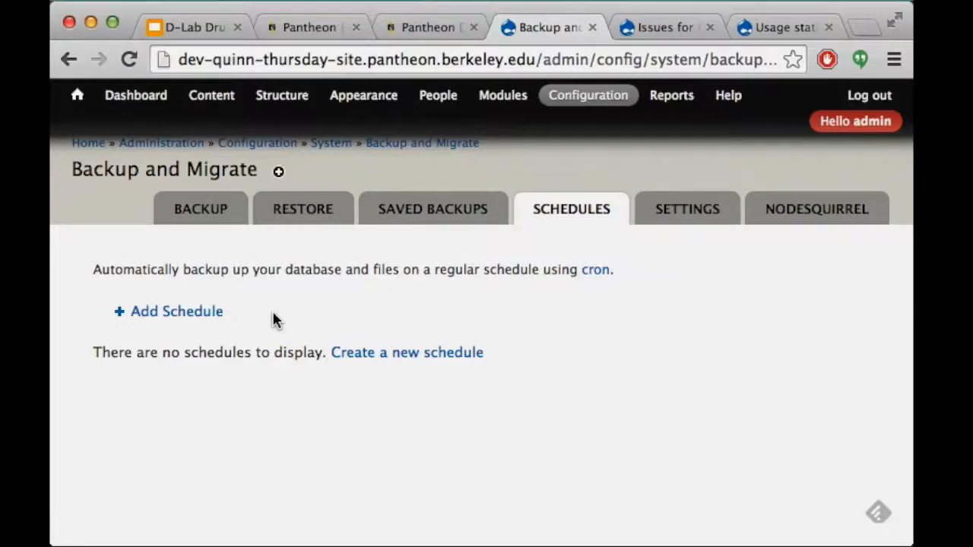
Restore the default database from the downloaded .mysql.gz backup file
left_click(455, 201)
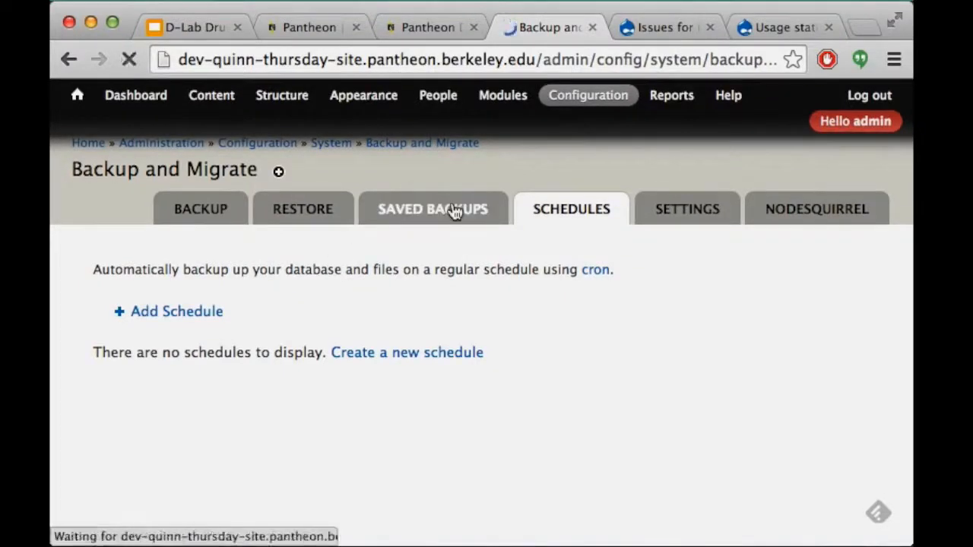
left_click(293, 217)
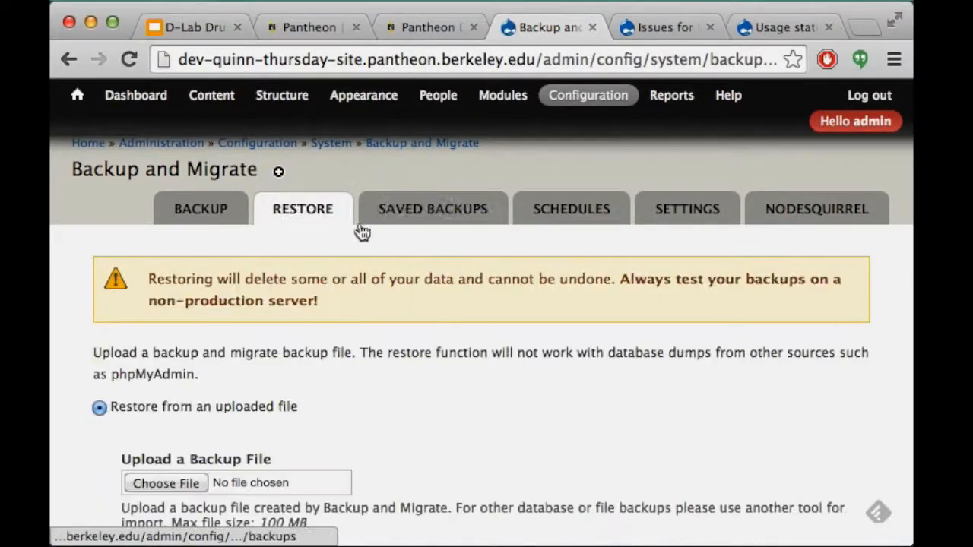
scroll(161, 285, "down", 5)
left_click(158, 240)
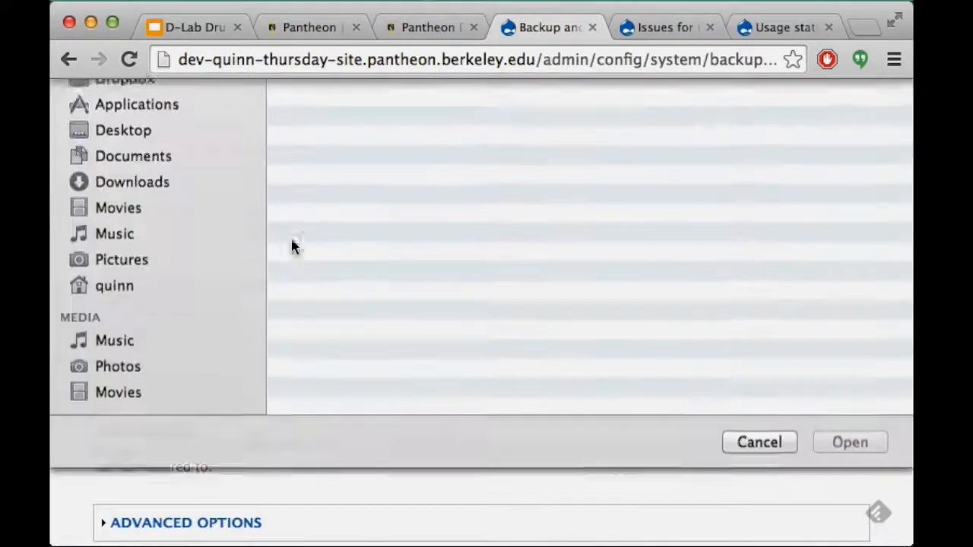
double_click(371, 163)
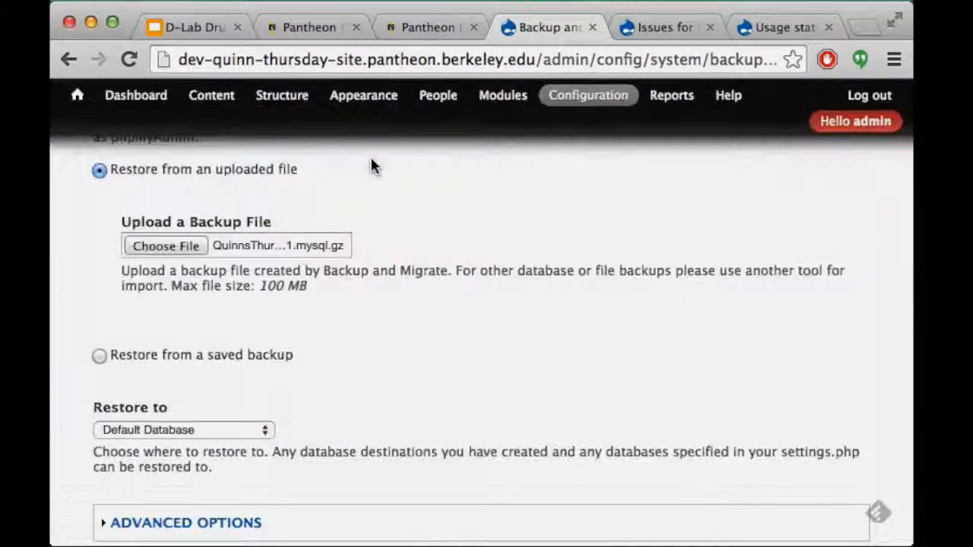
scroll(256, 417, "down", 4)
left_click(187, 425)
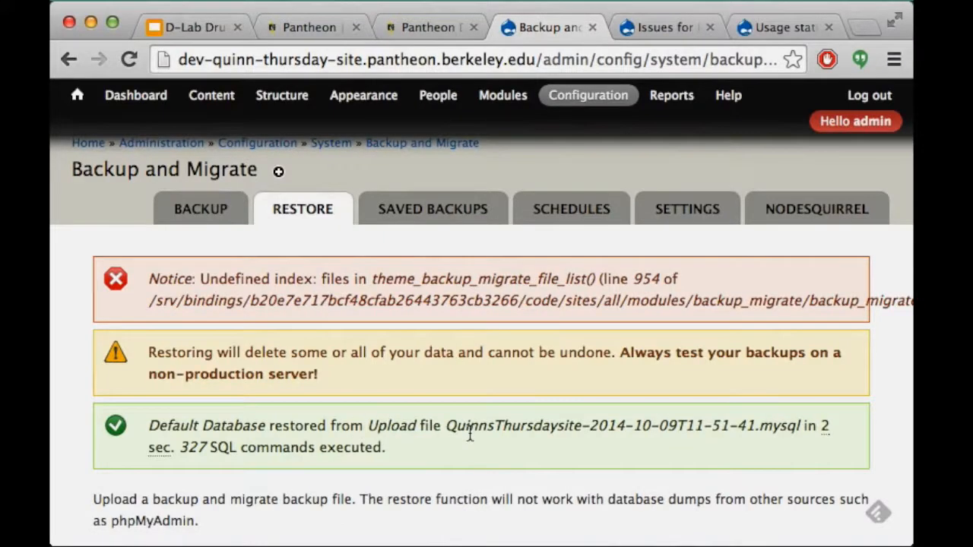
Select the undefined-index notice text up to the function name
scroll(470, 434, "right", 3)
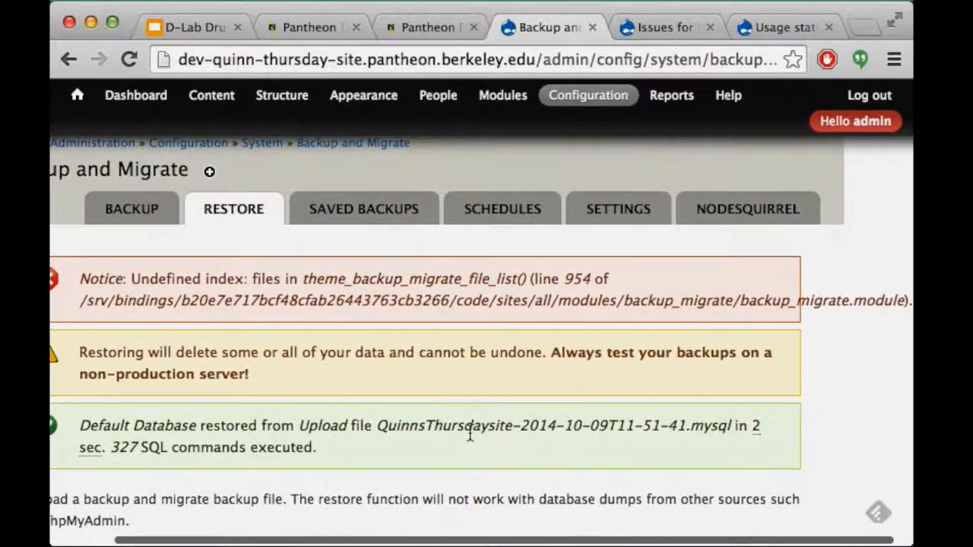
scroll(470, 433, "left", 3)
scroll(469, 433, "right", 1)
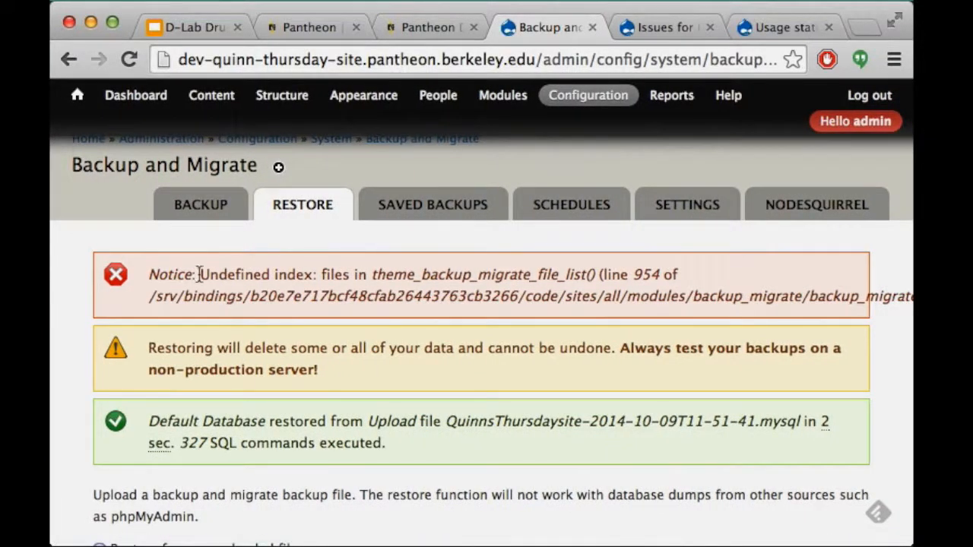
left_click_drag(148, 275, 597, 266)
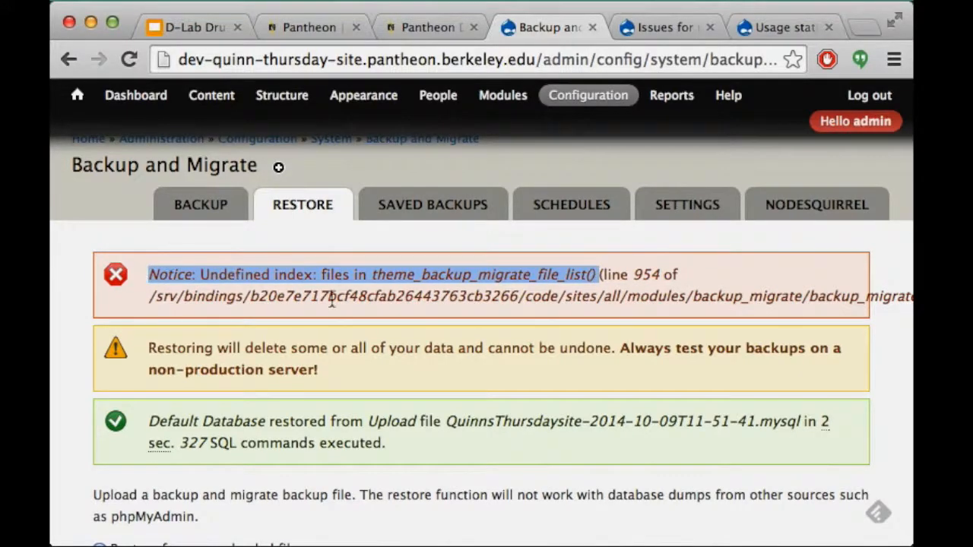
scroll(337, 302, "right", 2)
scroll(337, 302, "left", 2)
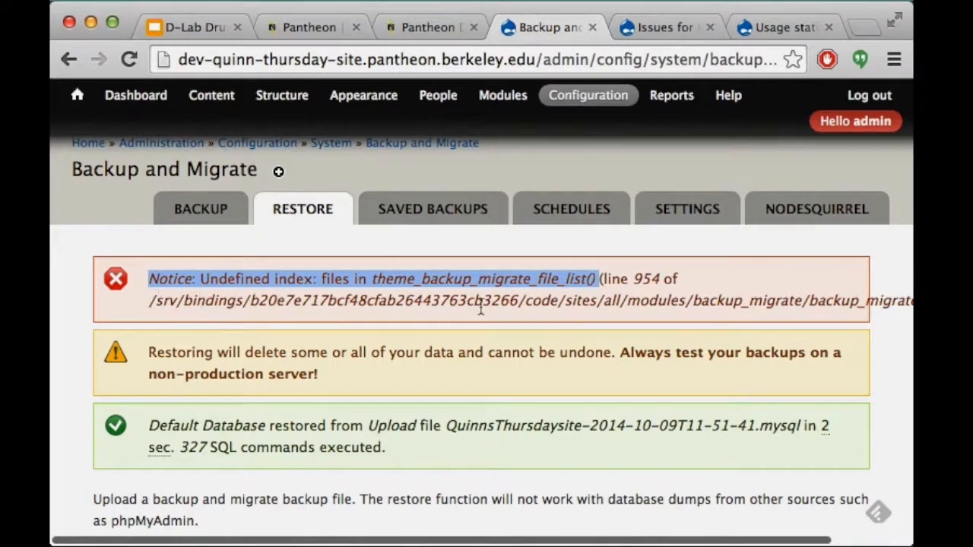
left_click(194, 263)
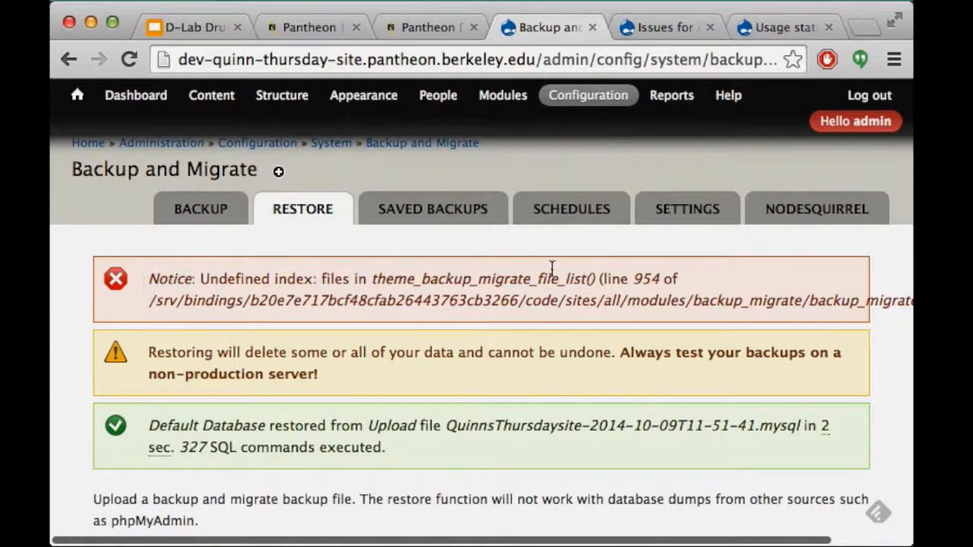
left_click_drag(550, 268, 606, 272)
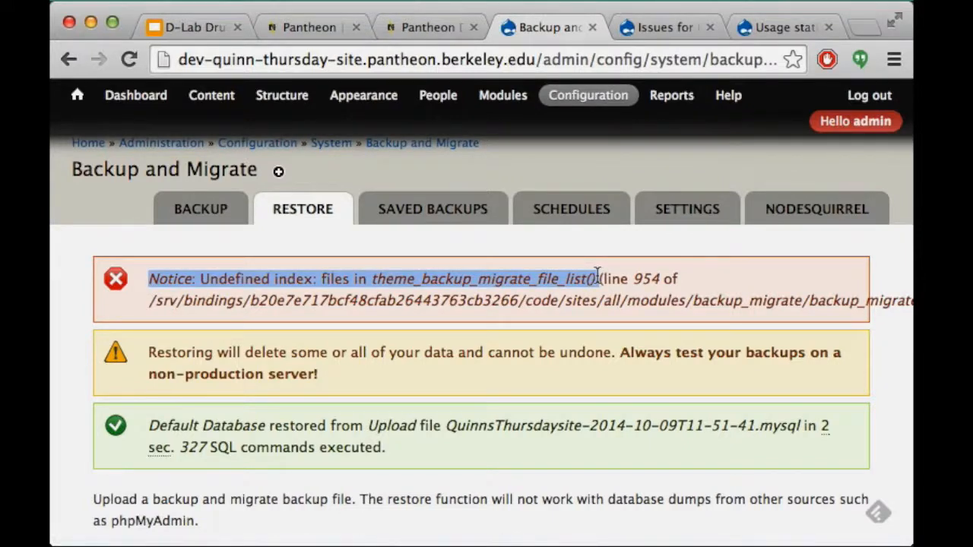
scroll(598, 275, "right", 3)
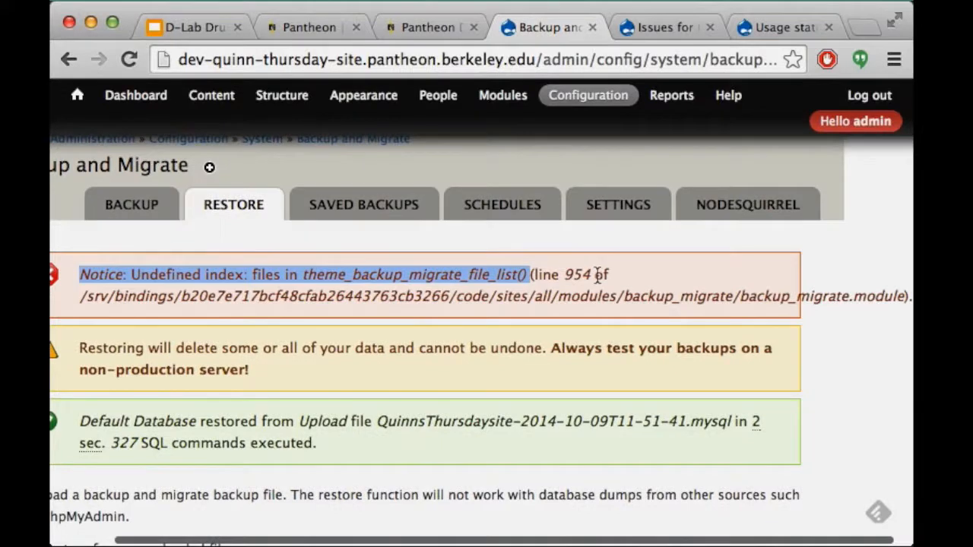
left_click_drag(598, 275, 79, 273)
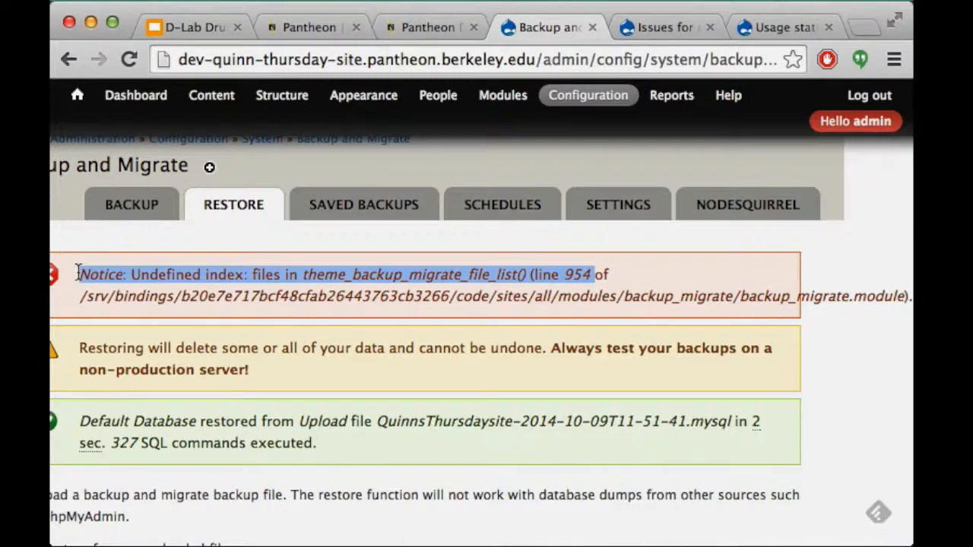
left_click(130, 274)
left_click_drag(79, 273, 529, 269)
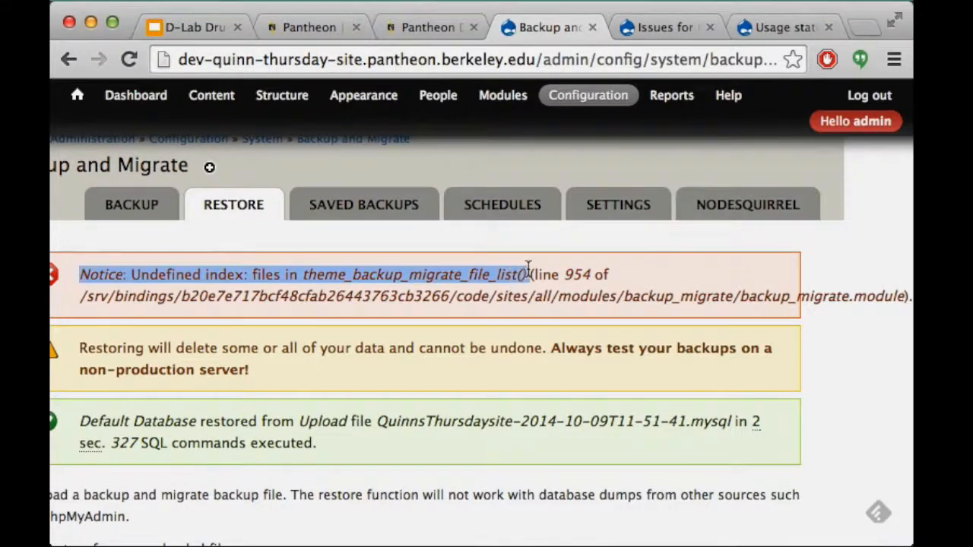
Copy the undefined-index notice and search the web for it in a new tab
key("ctrl+c")
key("ctrl+t")
key("ctrl+v")
key("Return")
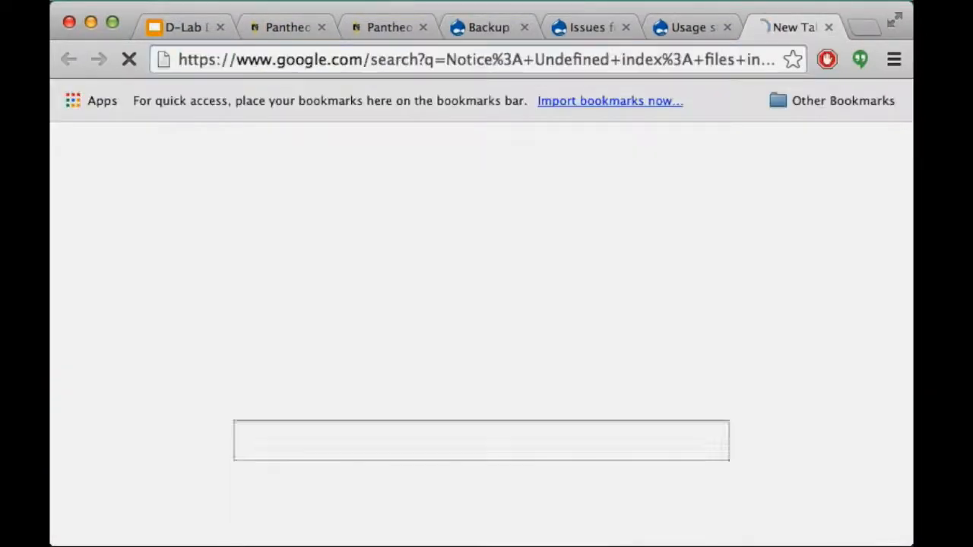
Read the first drupal.org issue's comments, then return to the Issues for Date page
scroll(551, 269, "down", 3)
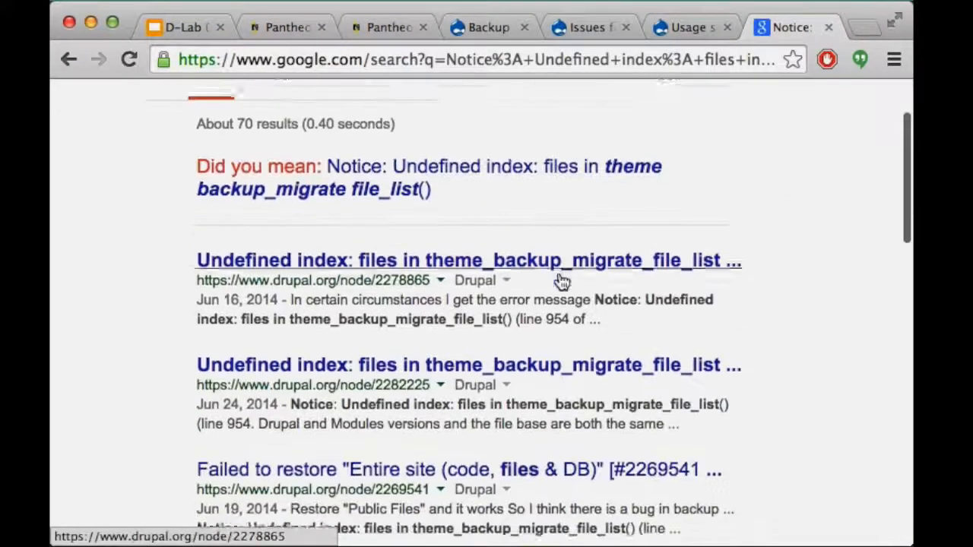
left_click(406, 249)
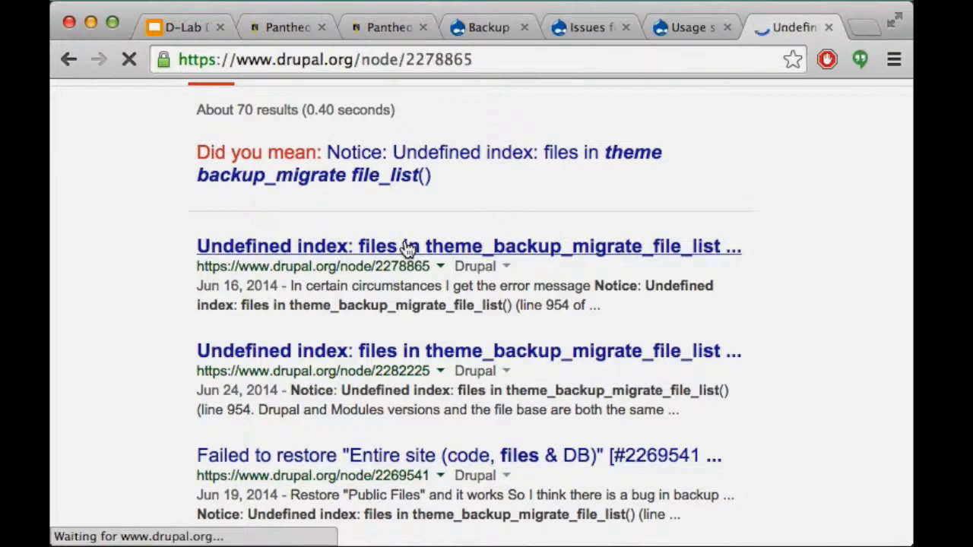
scroll(335, 434, "down", 4)
scroll(335, 435, "down", 10)
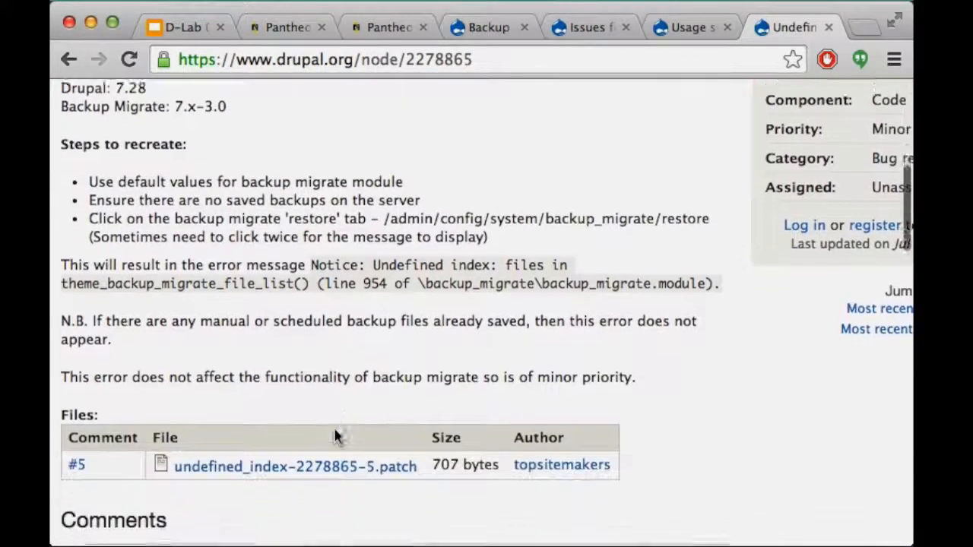
scroll(334, 439, "down", 3)
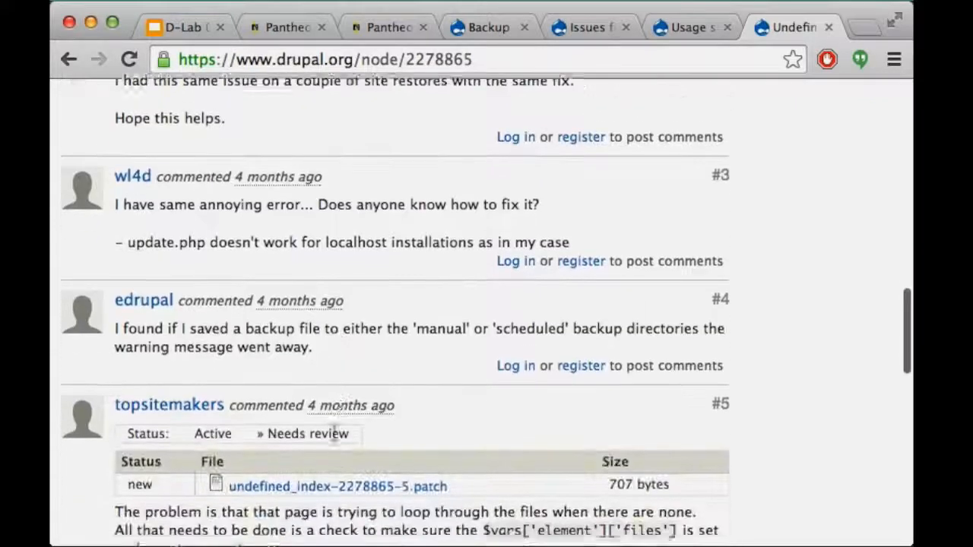
scroll(333, 434, "down", 2)
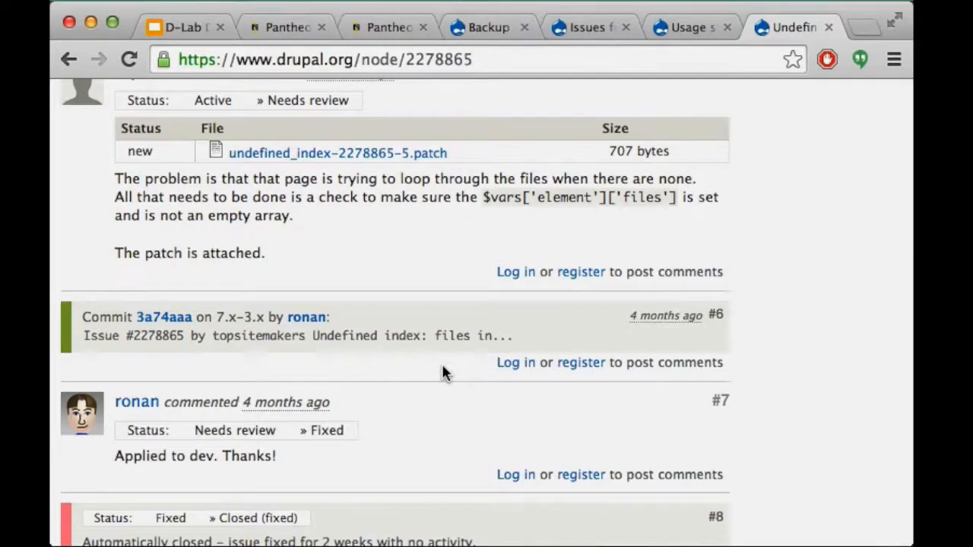
left_click(595, 29)
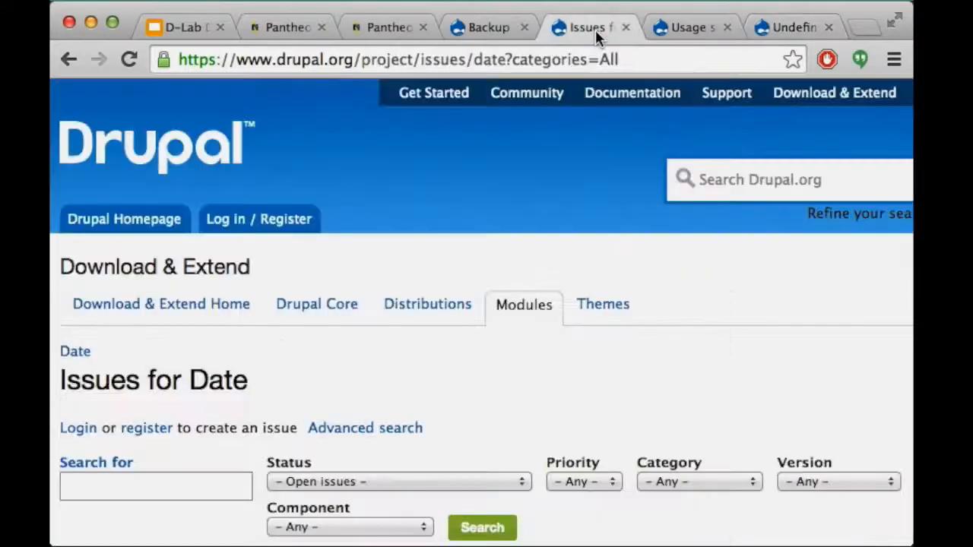
Switch to the D-Lab Drupal workshop deck showing slide 34, Modules for building content types
left_click(278, 29)
left_click(178, 27)
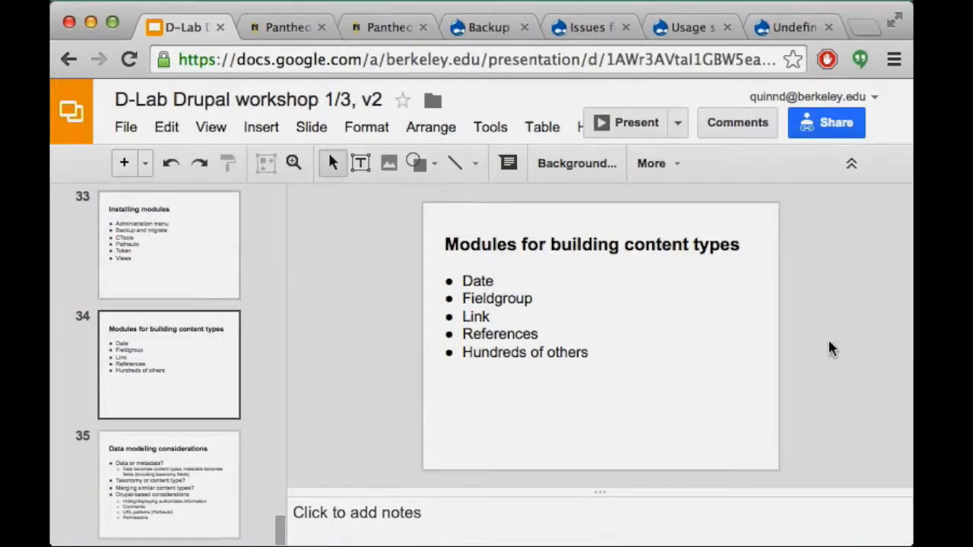
left_click(458, 316)
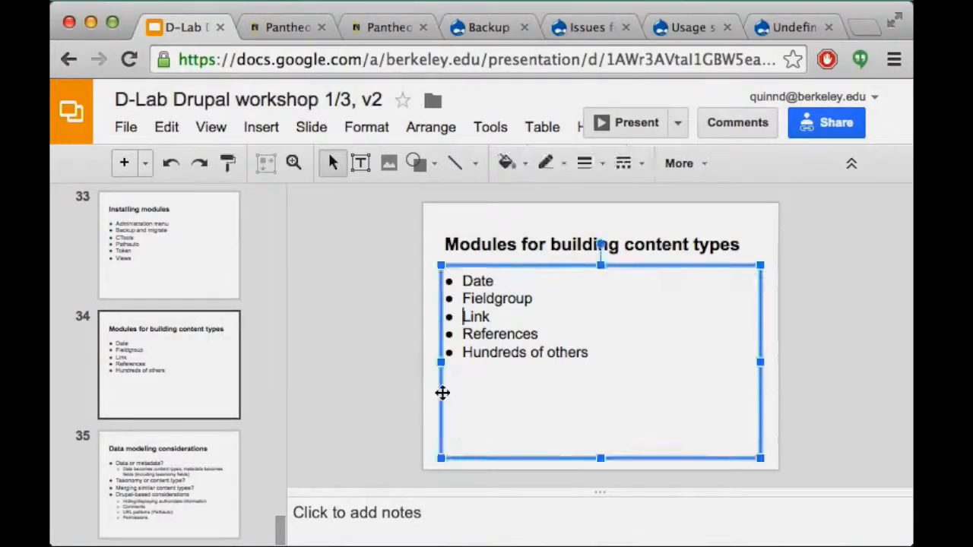
left_click(428, 399)
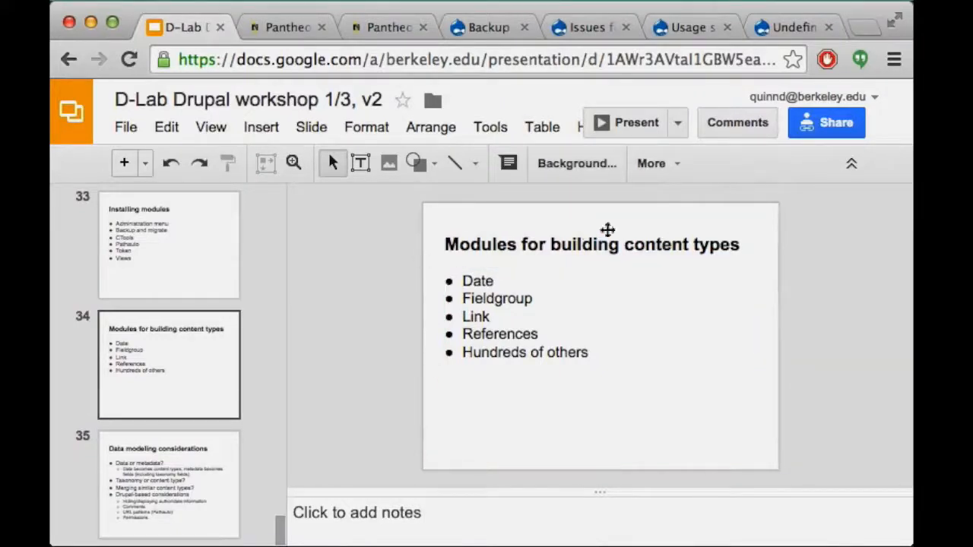